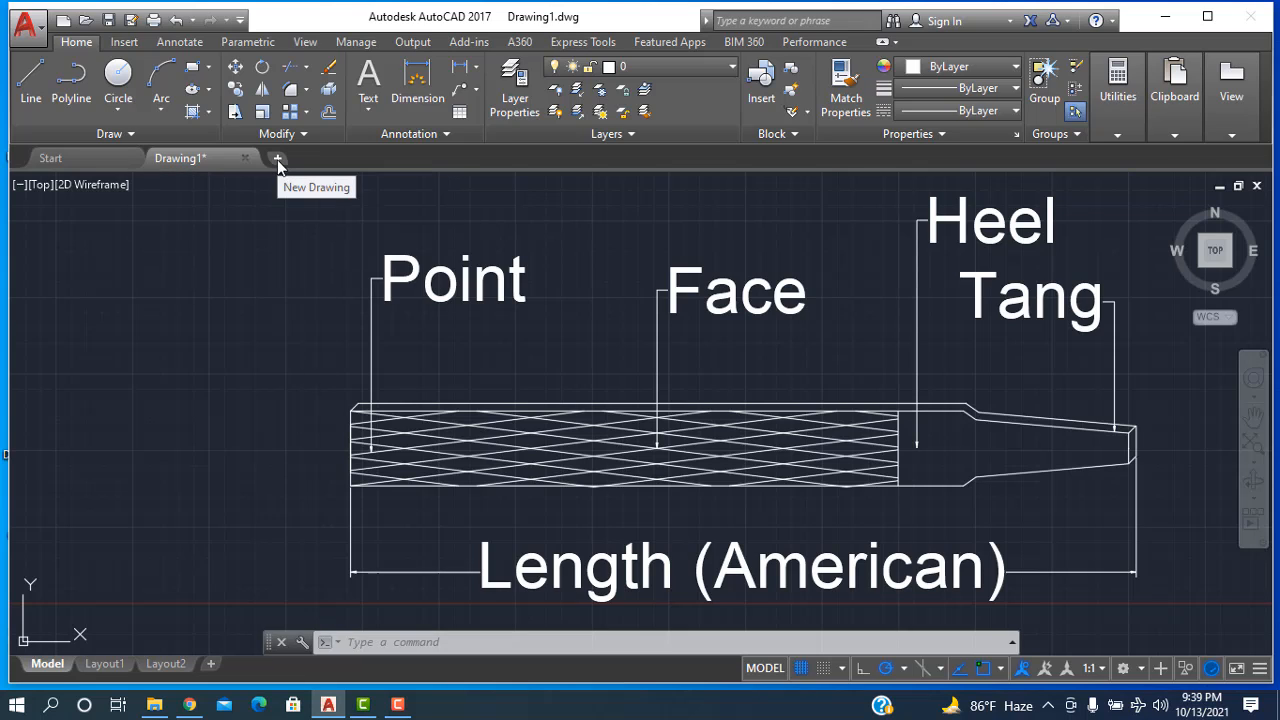
Step: Create a new blank drawing, check the finished labelled file in Drawing1, and return to Drawing2
click(278, 160)
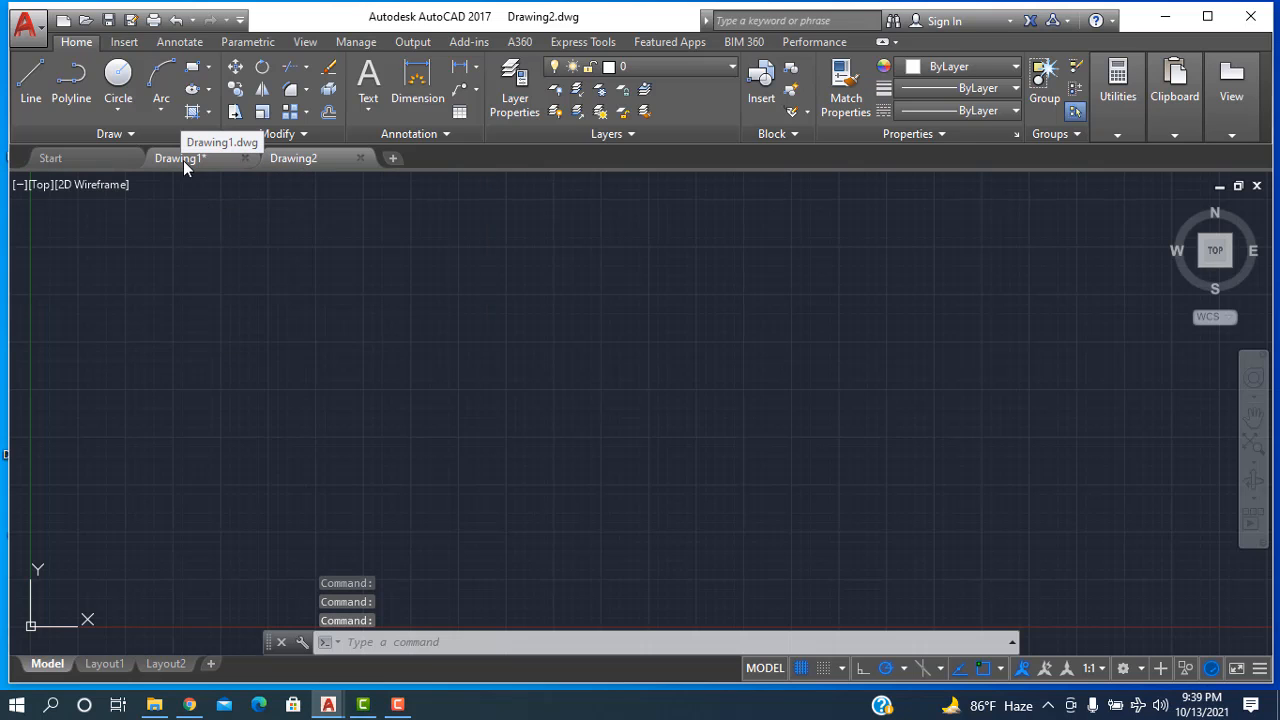
click(183, 160)
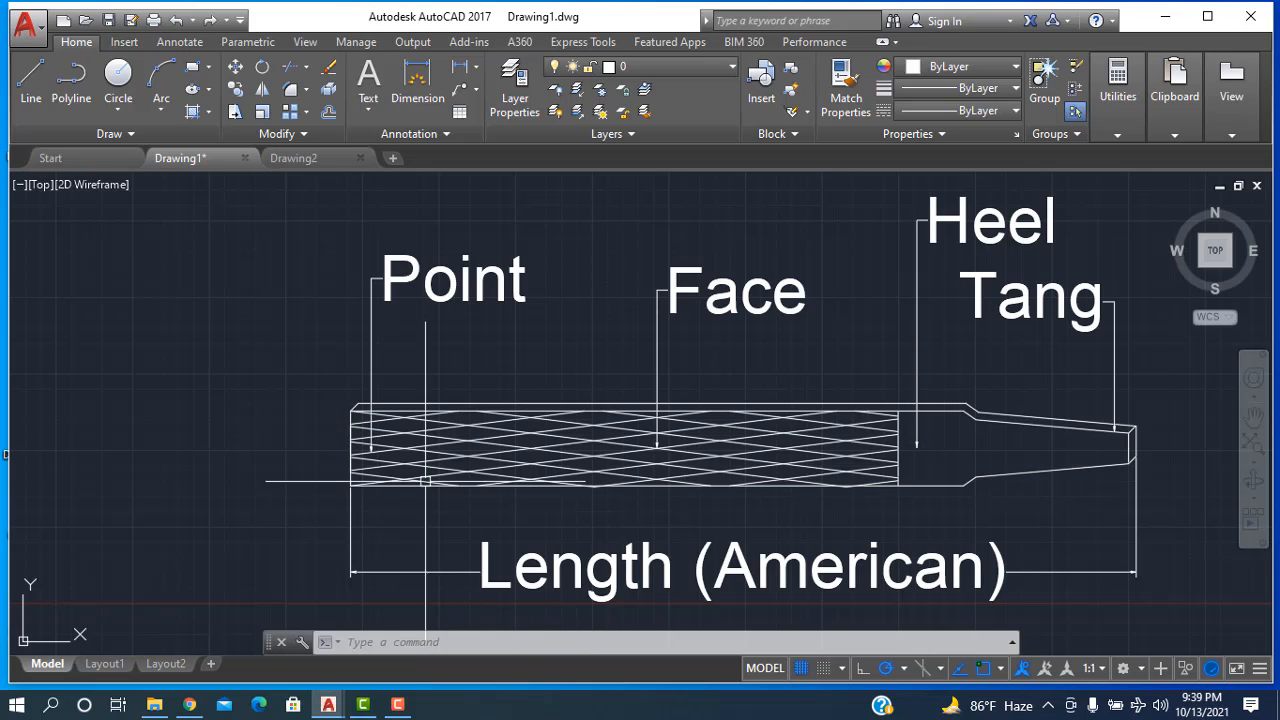
click(315, 157)
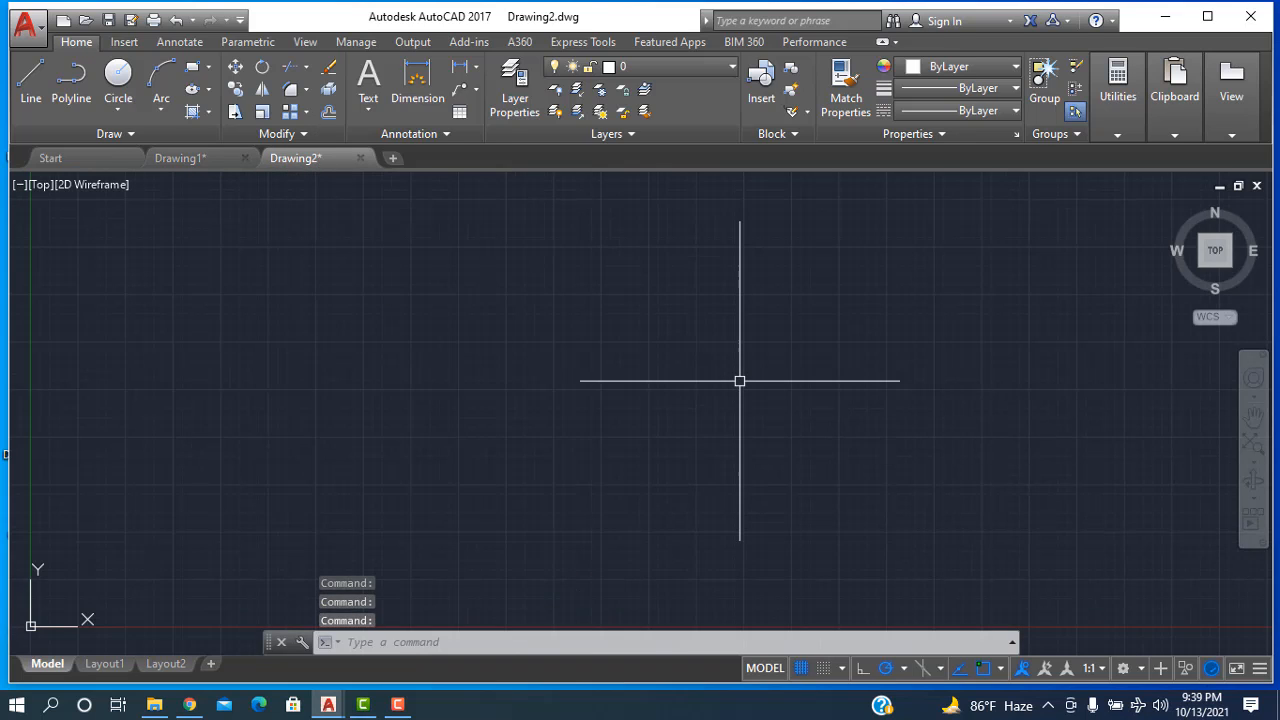
Step: Start a polyline for the file's tang with segments of 0.5 straight up, 5 at 175° and 1 at 145°
click(71, 86)
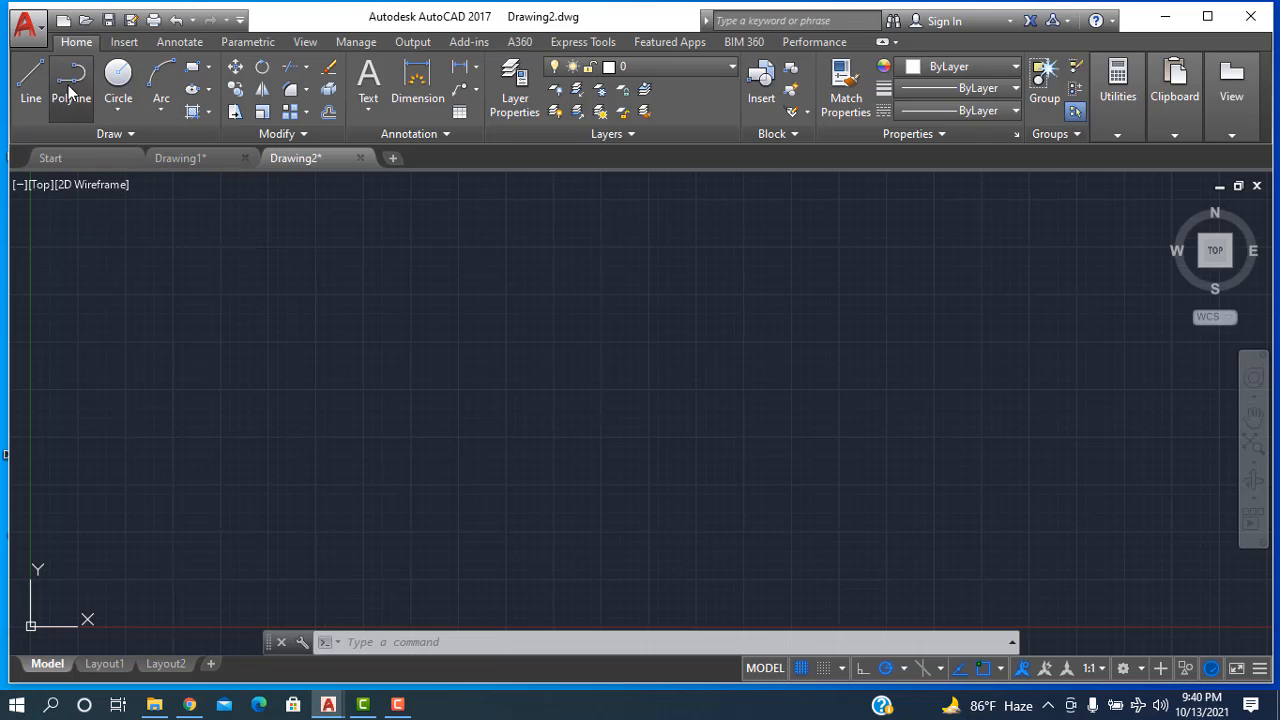
click(1030, 439)
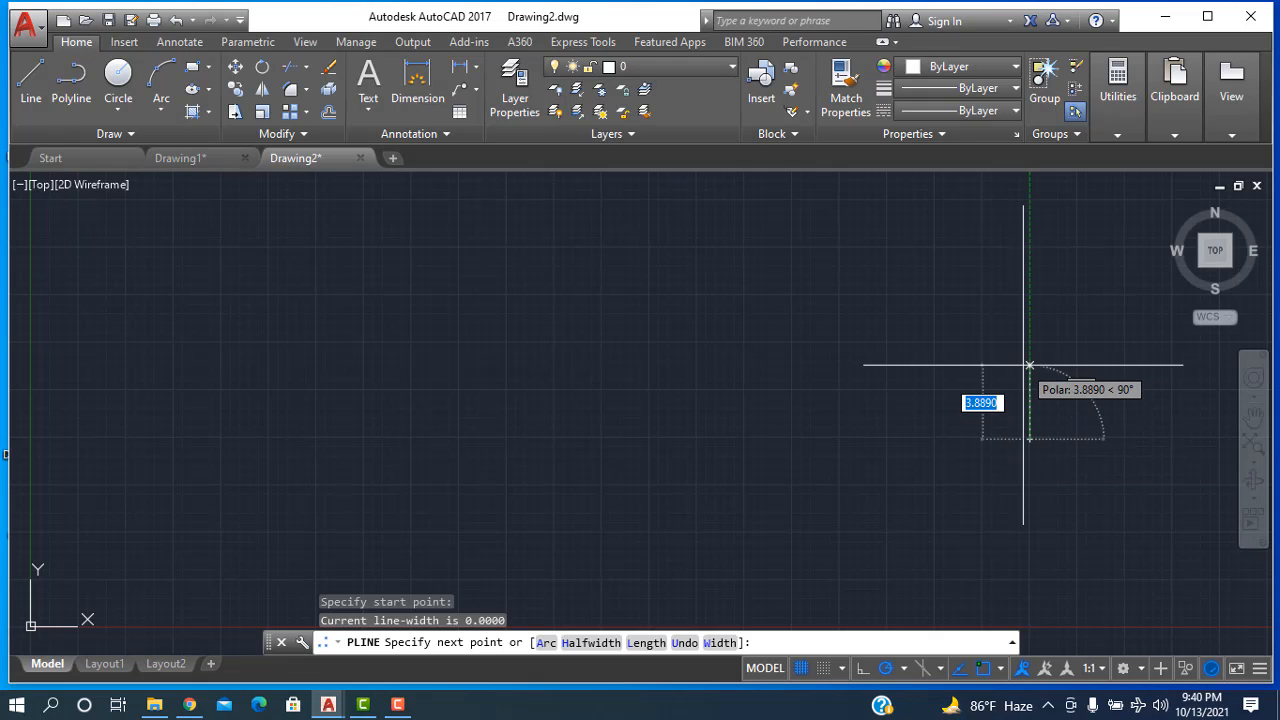
text(0.5)
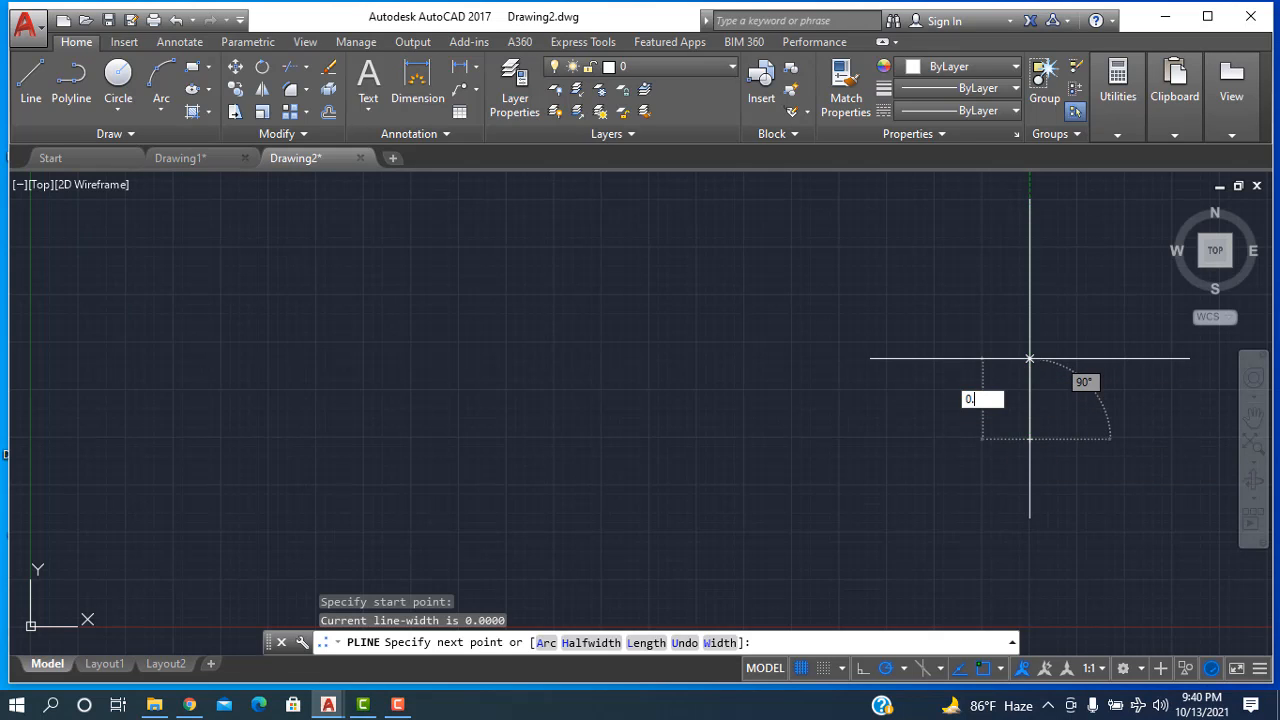
key(Return)
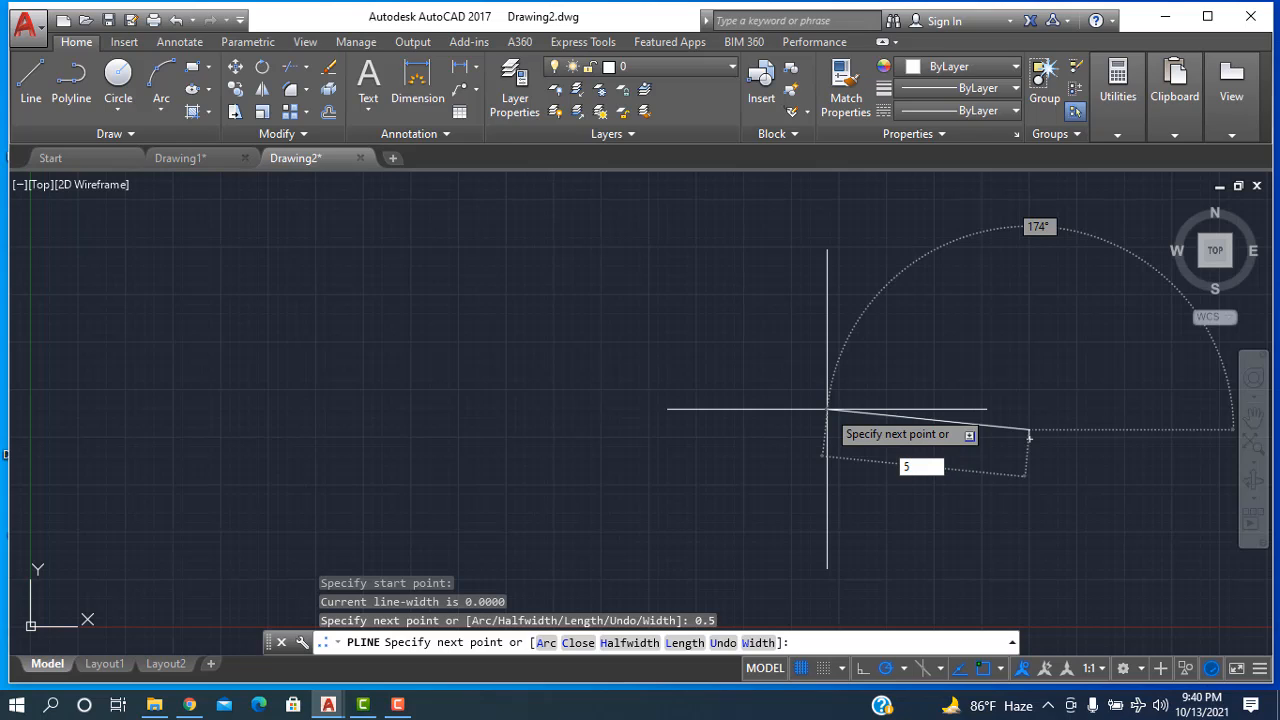
key(Tab)
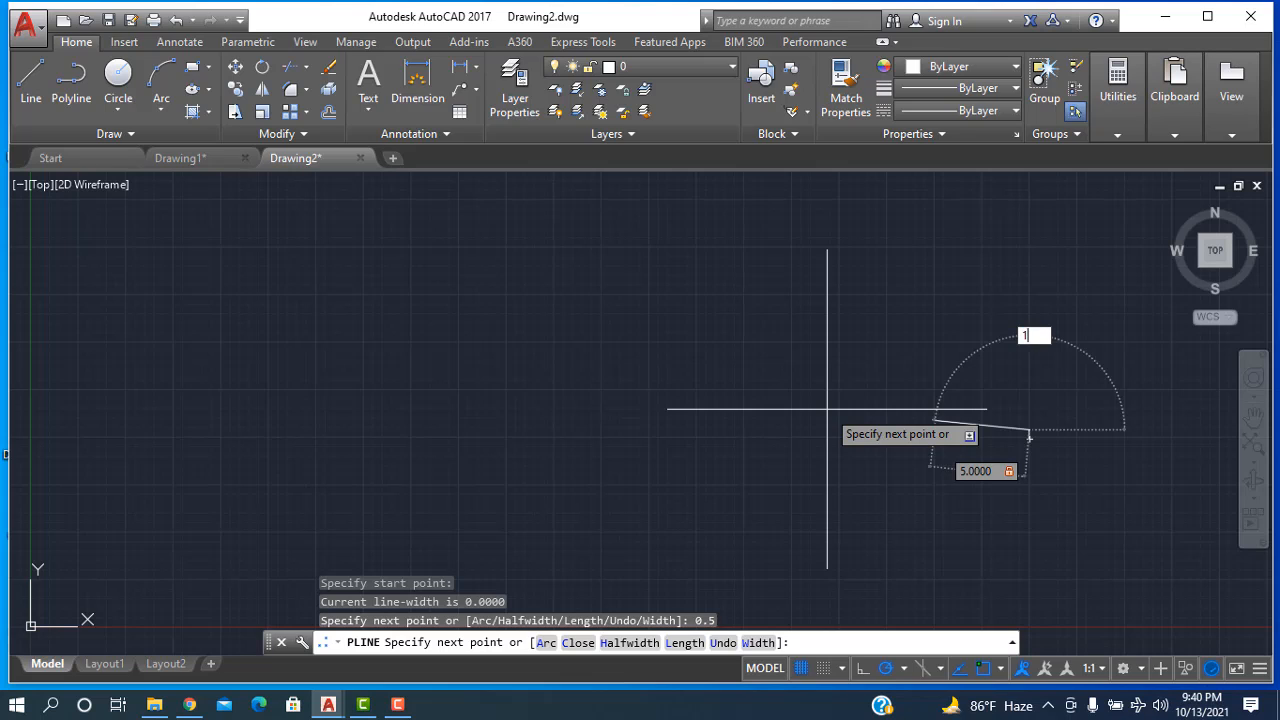
key(Return)
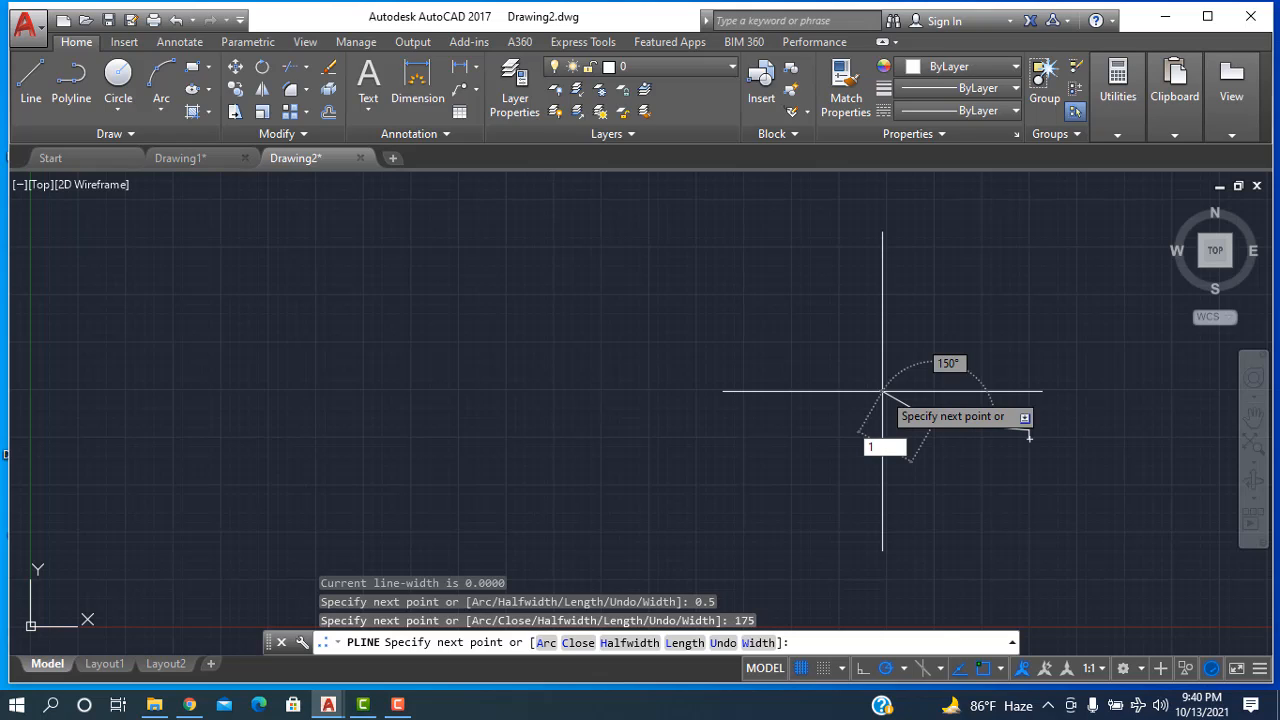
key(Tab)
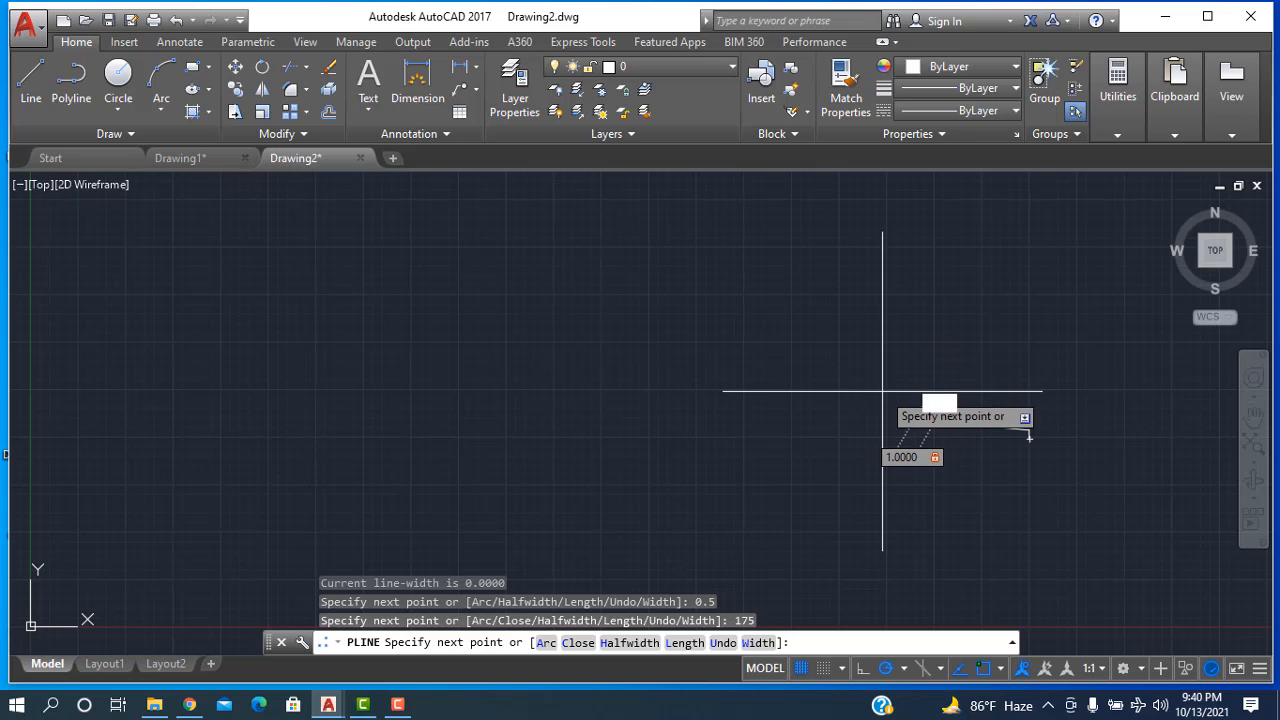
text(145)
key(Return)
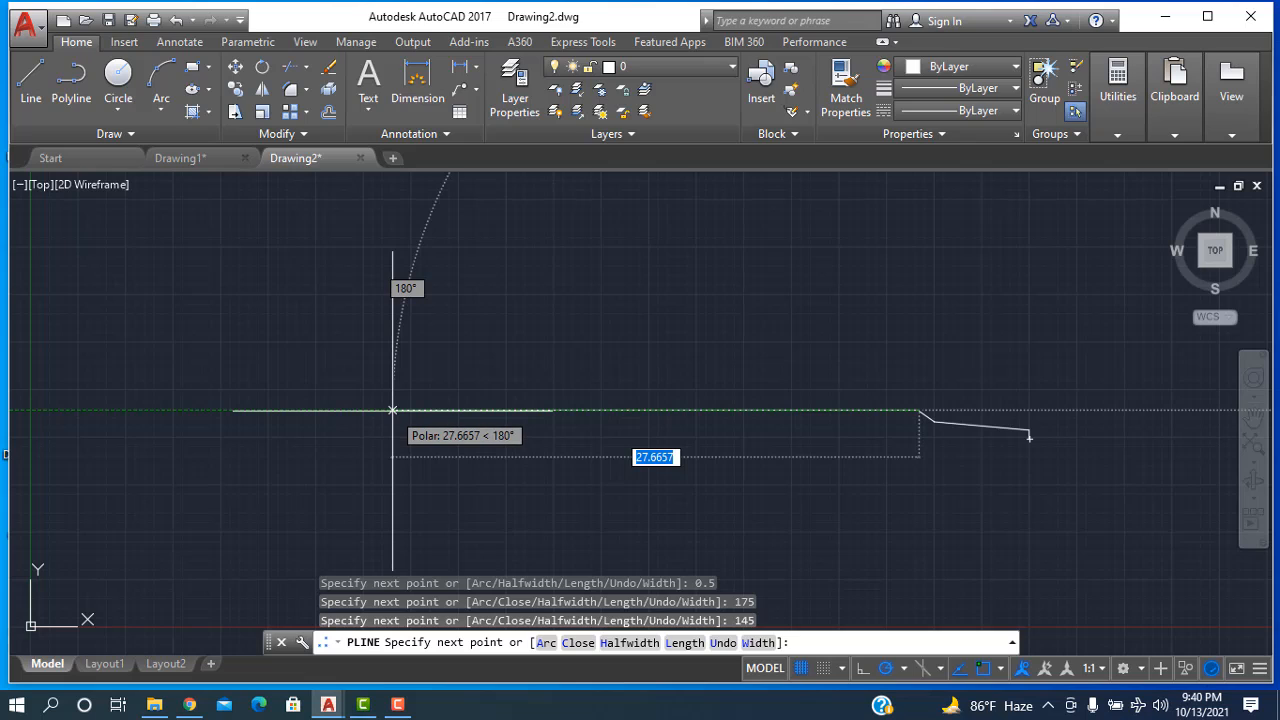
Step: Continue the polyline 20 units horizontally to the left and 1.5 units straight down, and end it there
key(BackSpace)
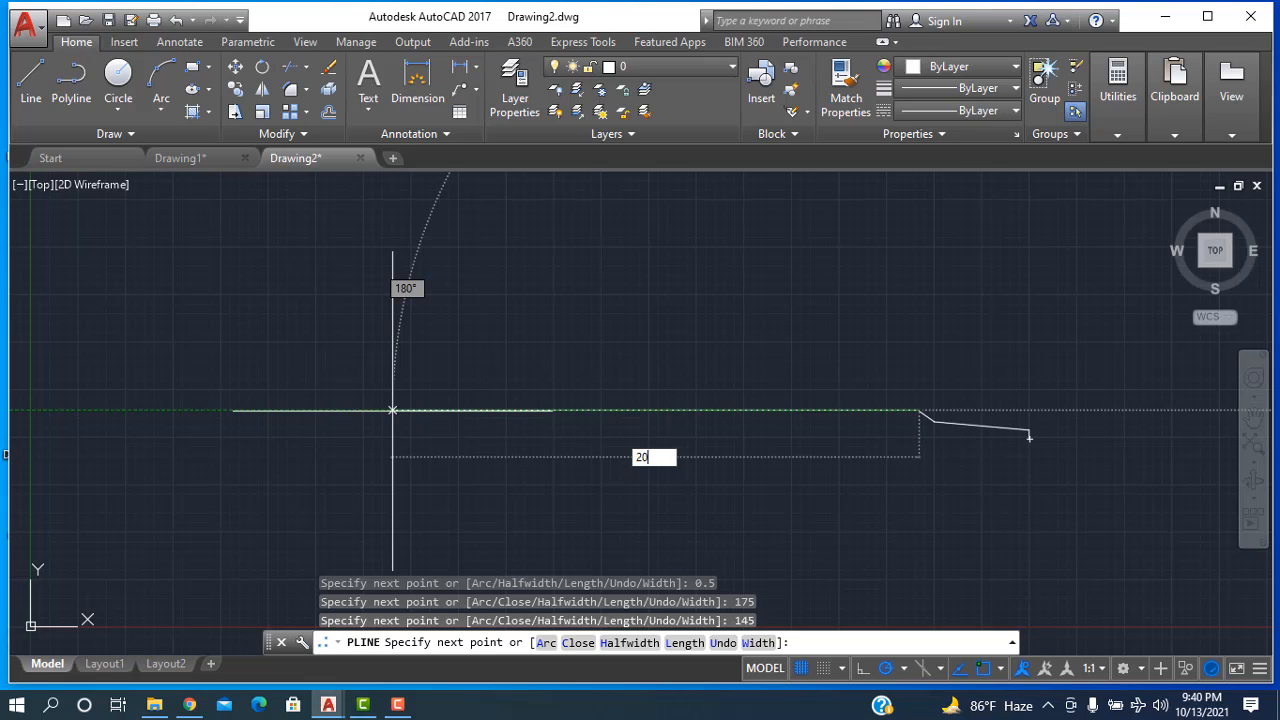
text(20)
key(Return)
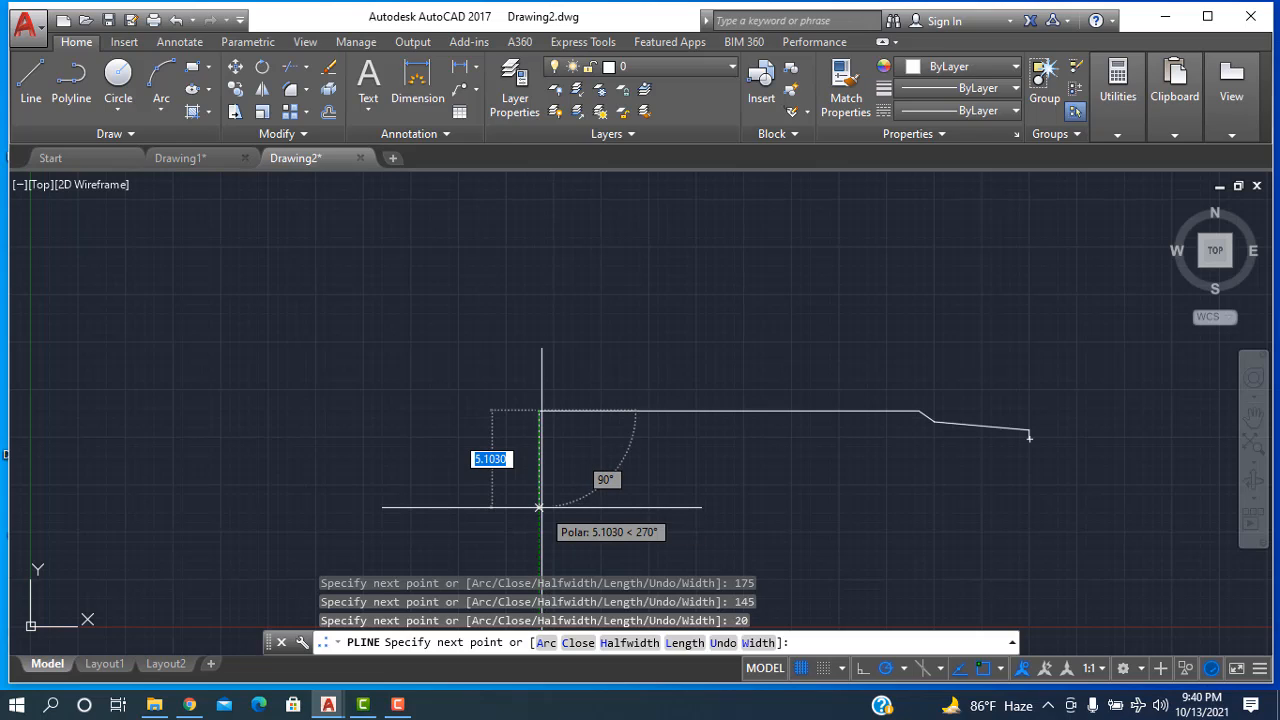
text(1.5)
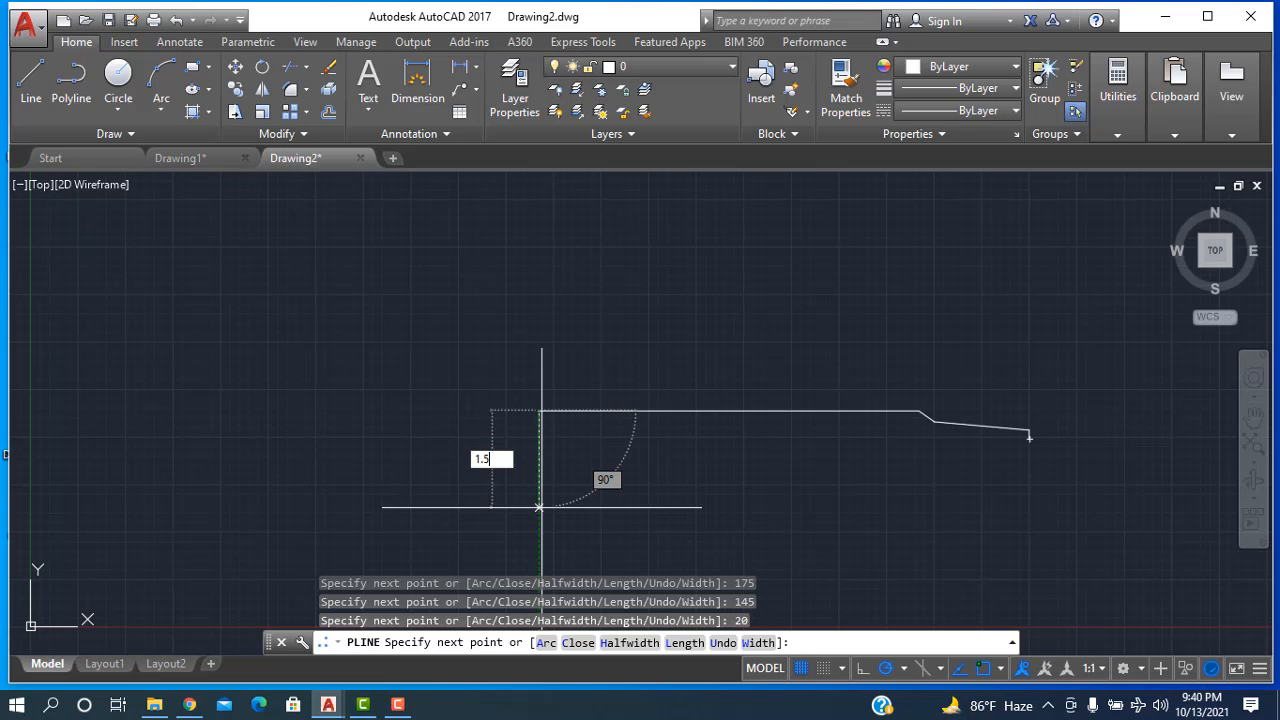
key(Return)
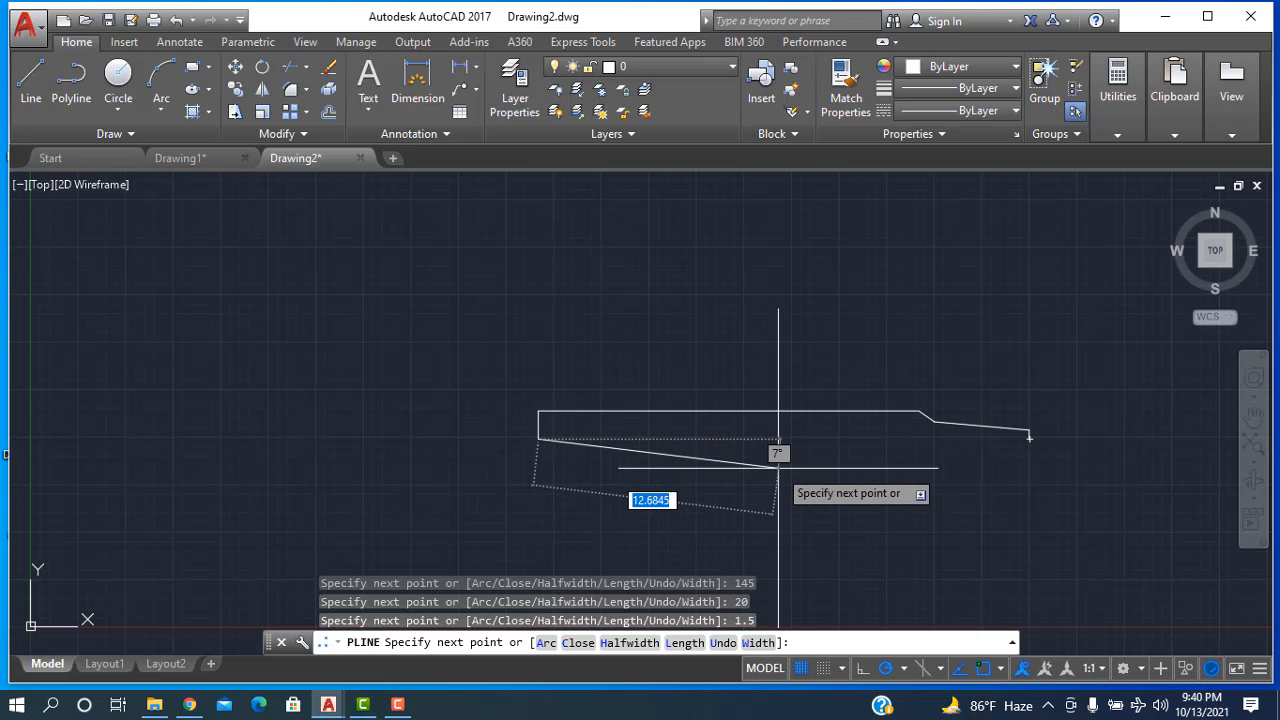
key(Escape)
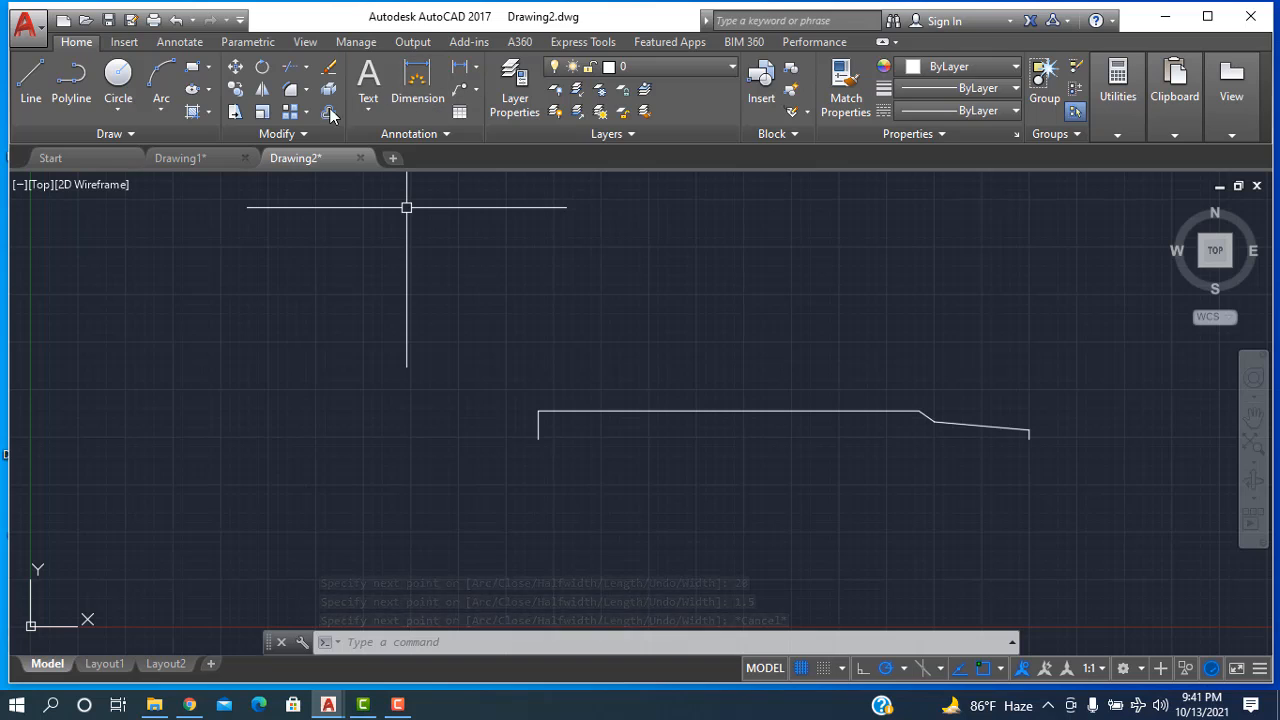
Step: Mirror the half outline across the horizontal line through its two open ends, keeping the source object
click(777, 410)
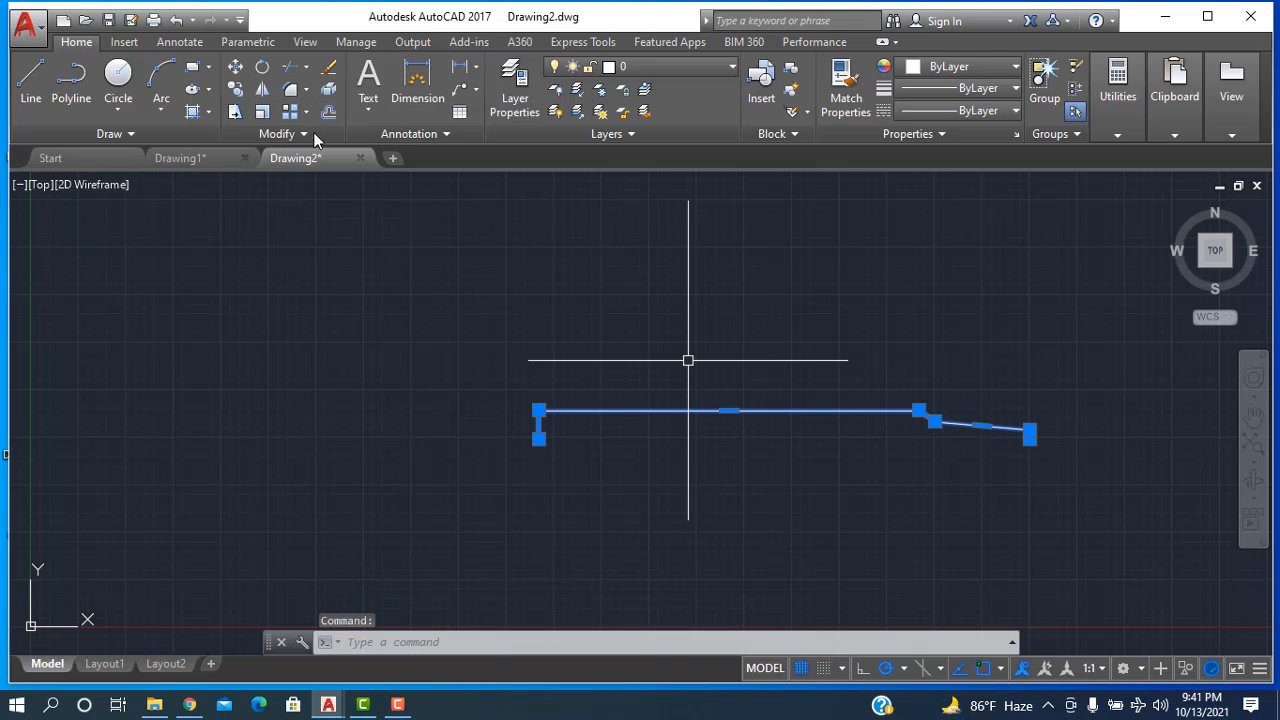
click(263, 90)
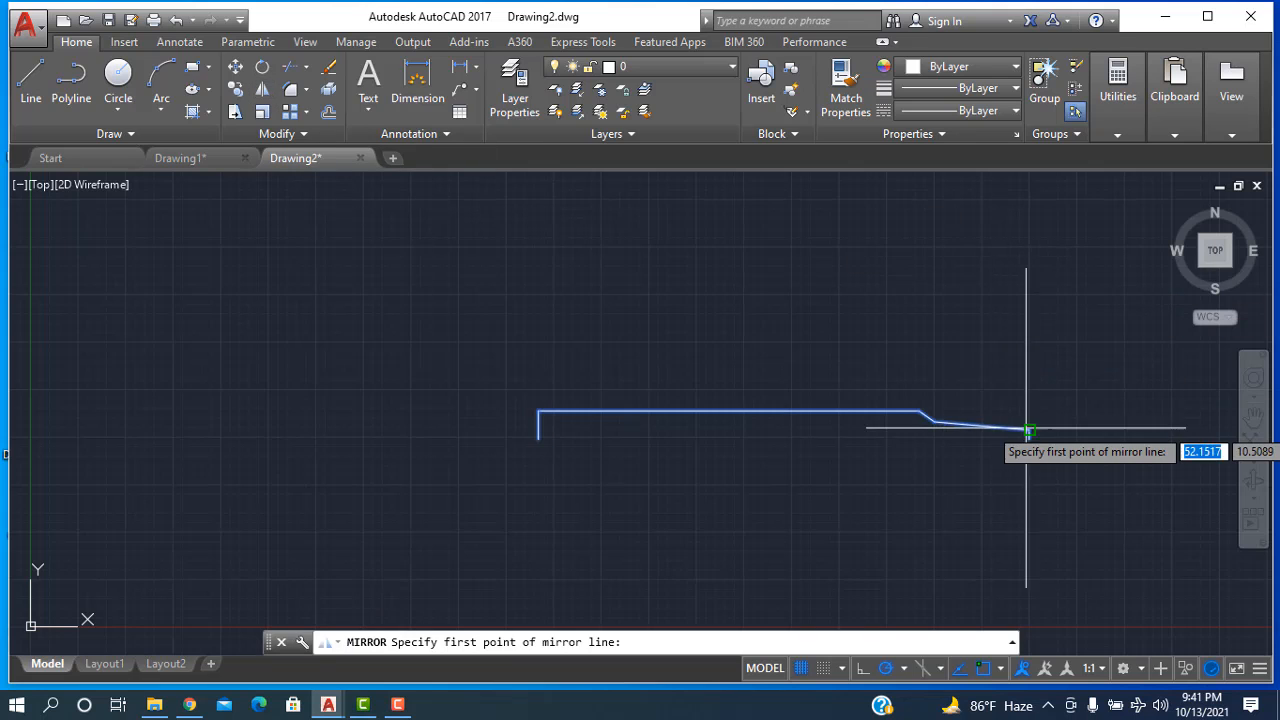
click(1030, 433)
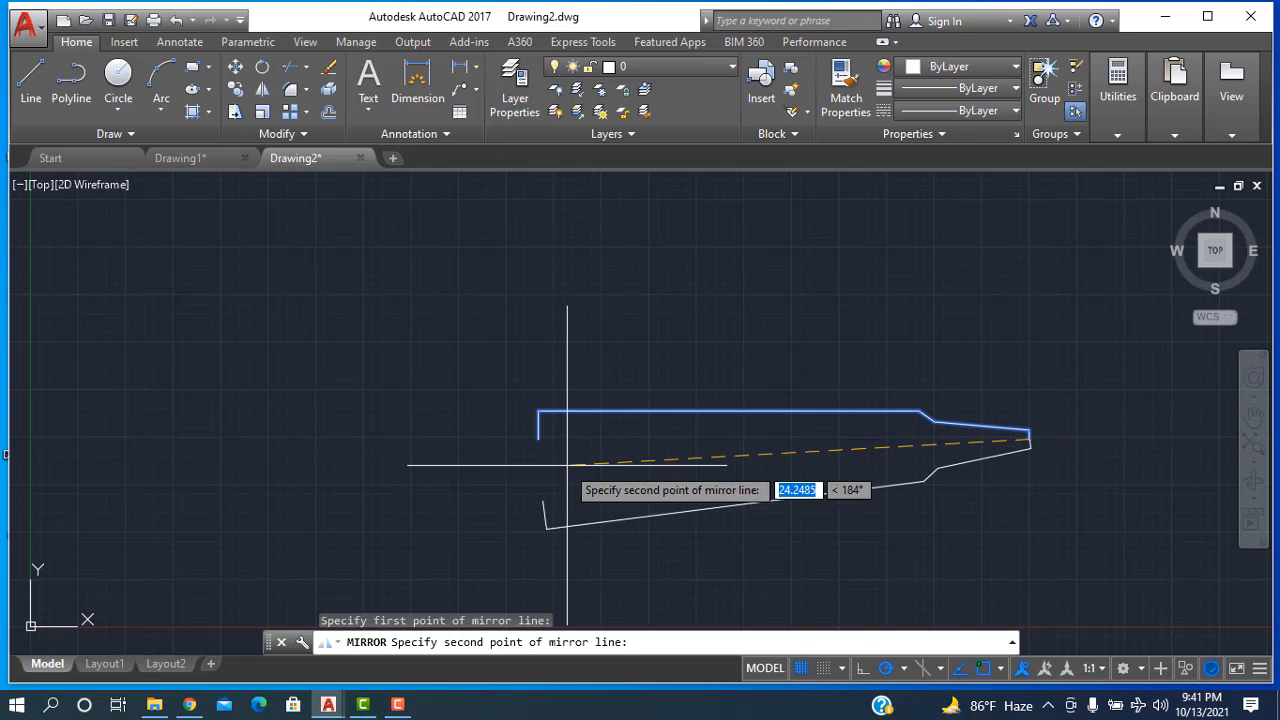
click(542, 437)
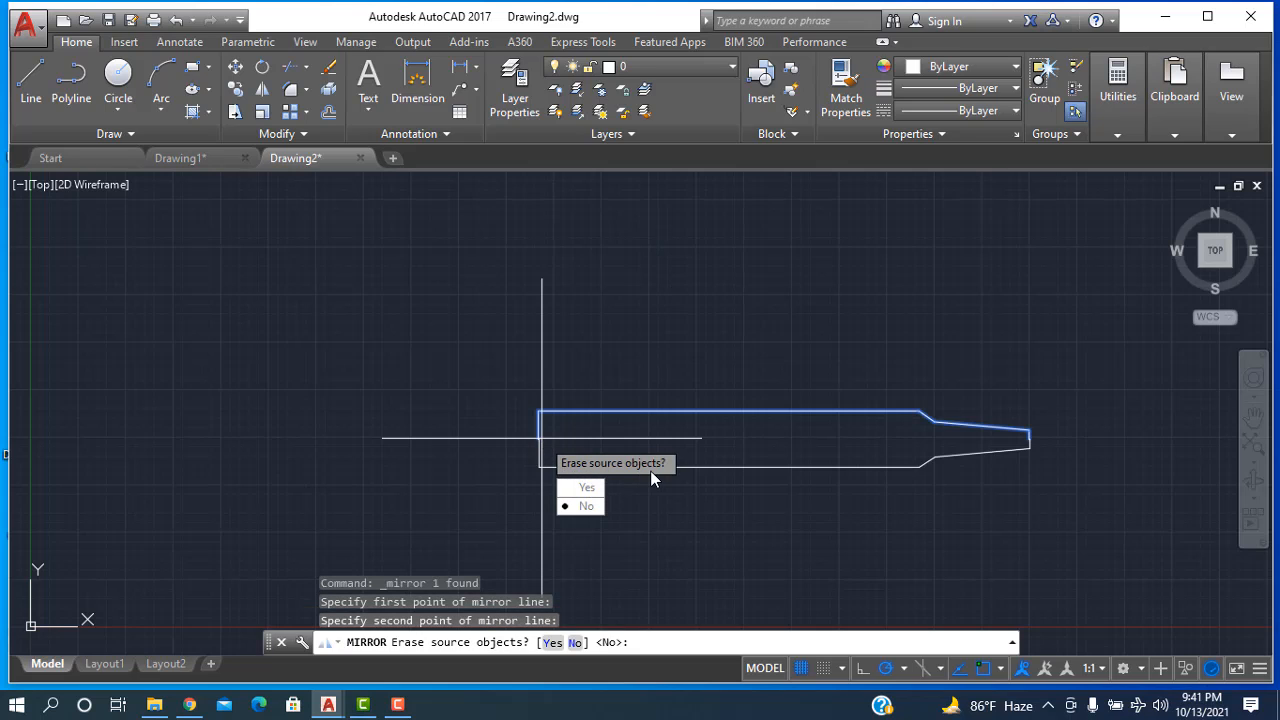
click(588, 507)
Step: Offset the upper half outline outward by 0.25
scroll(589, 471, up, 5)
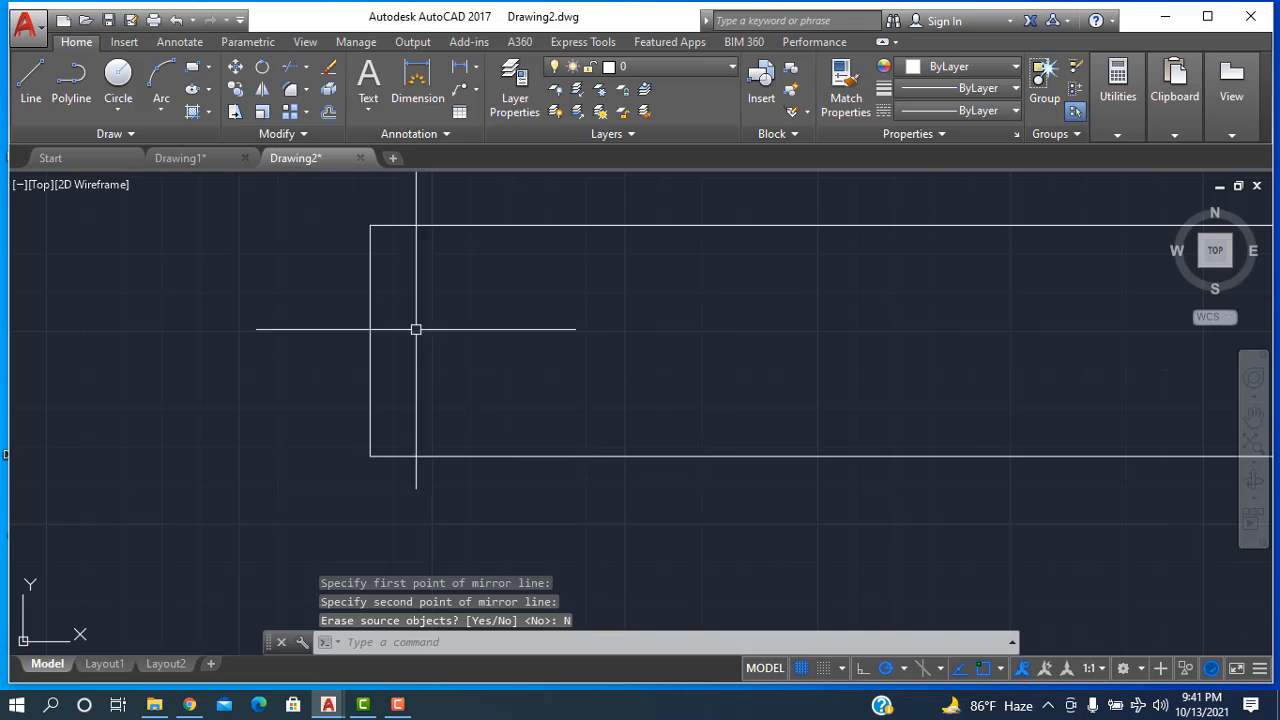
scroll(420, 340, down, 5)
scroll(428, 357, down, 1)
scroll(366, 320, up, 2)
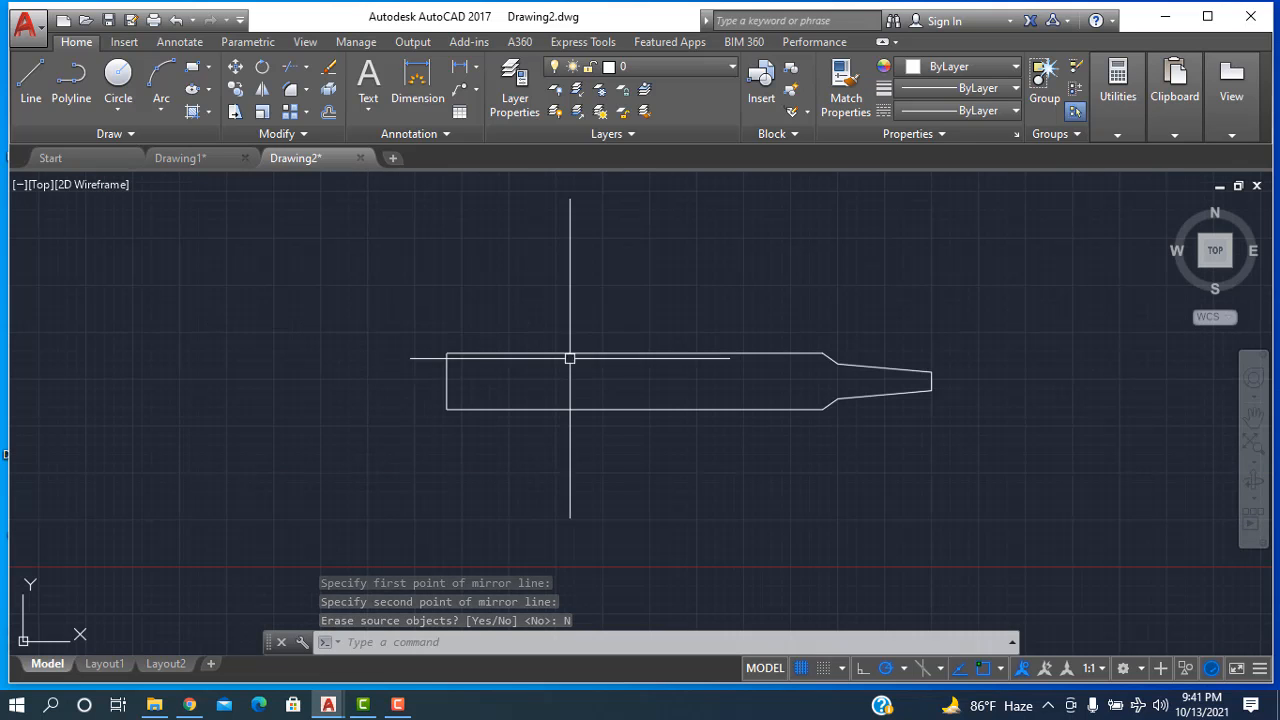
click(620, 353)
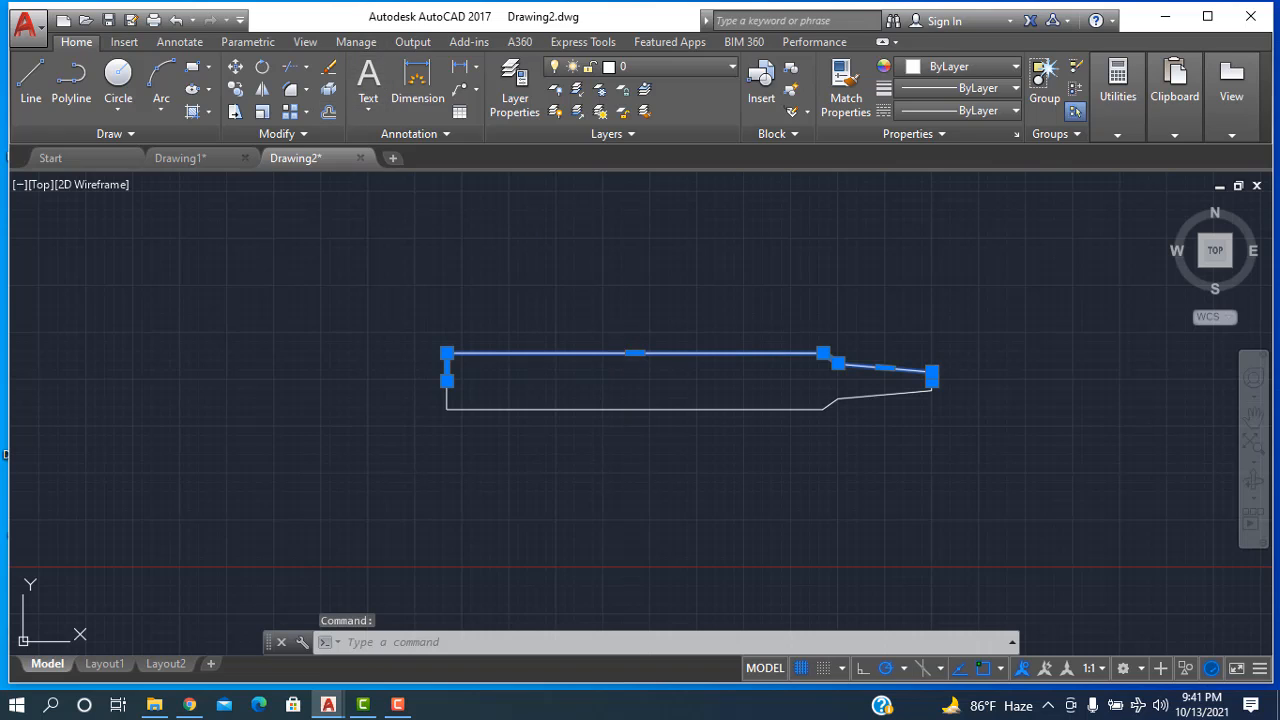
text(o)
key(Return)
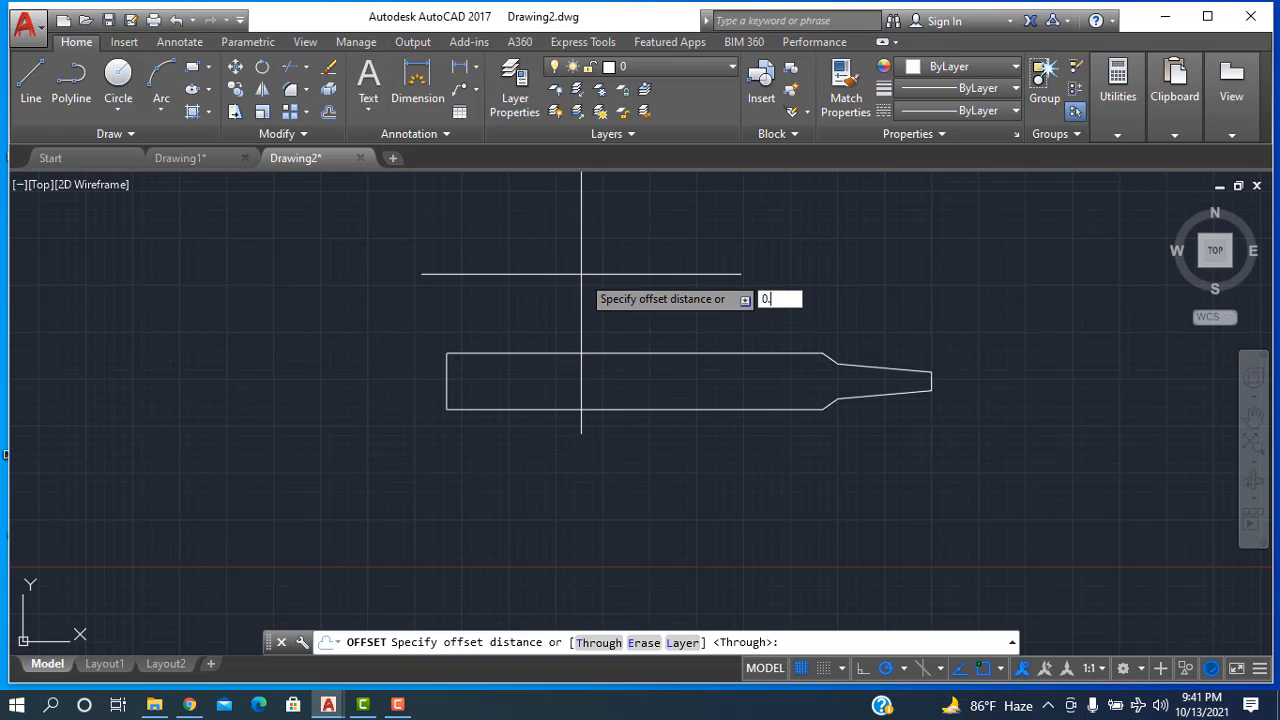
key(Return)
click(581, 273)
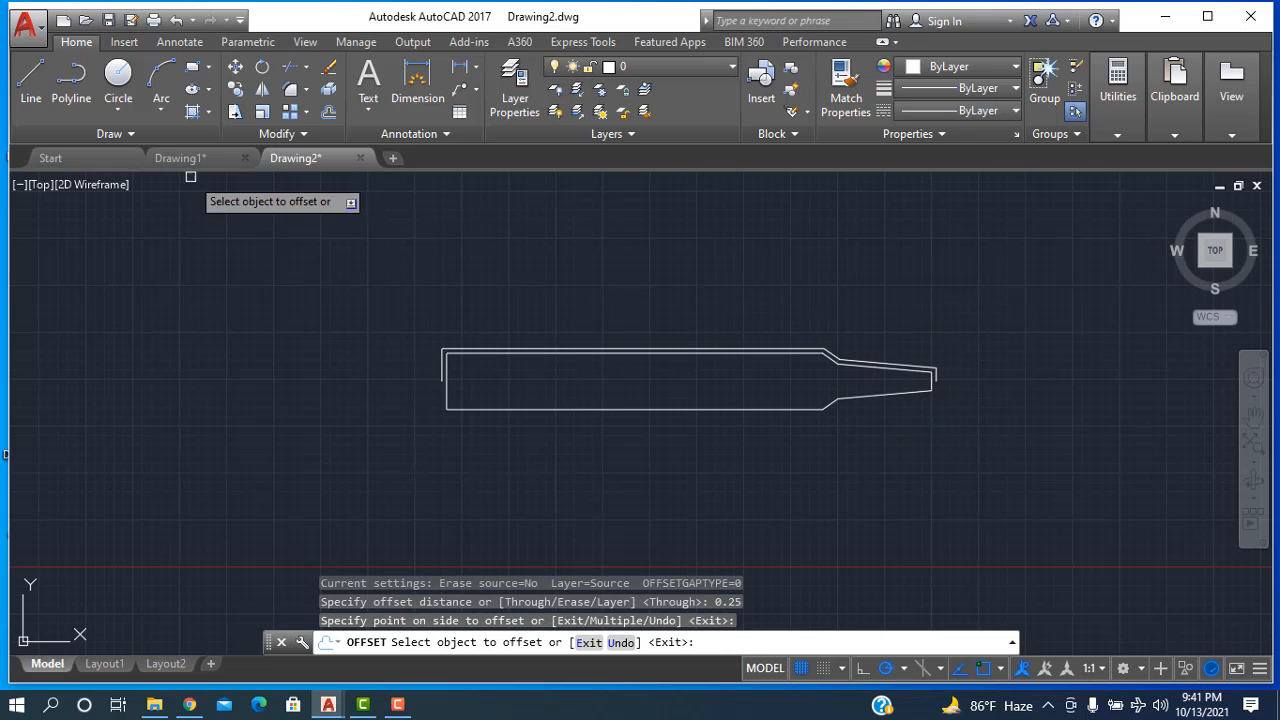
key(Escape)
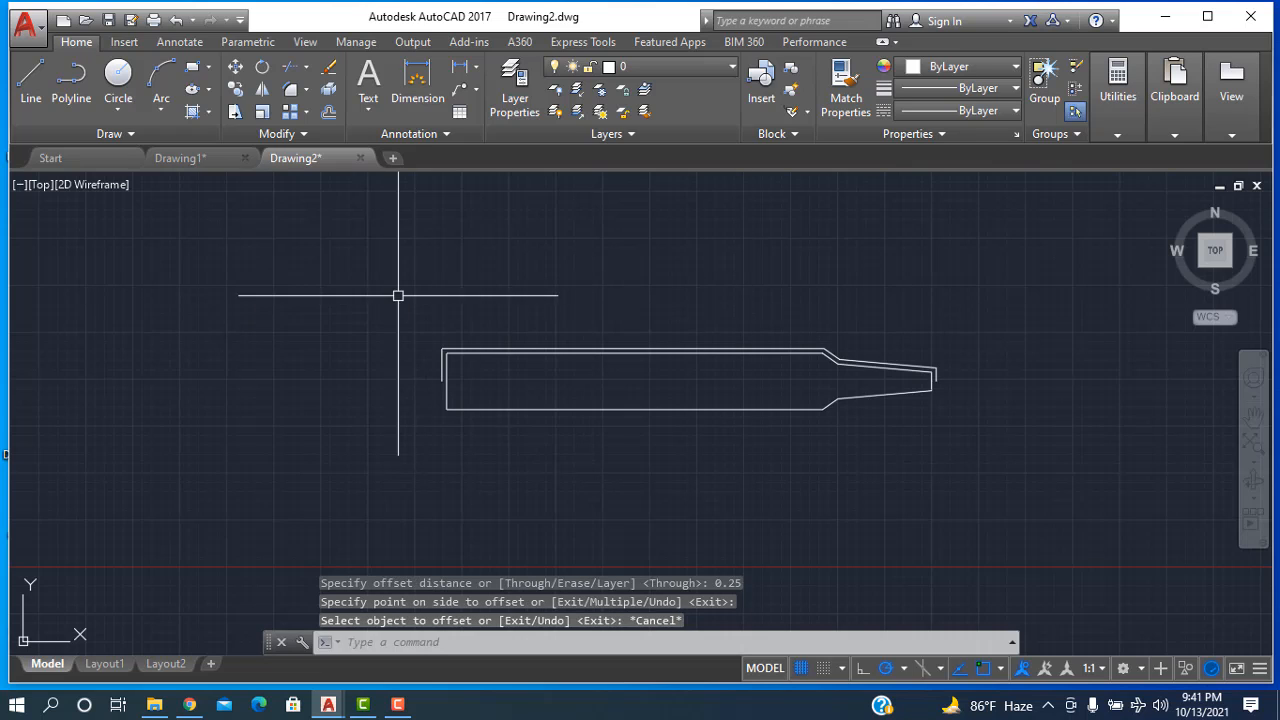
Step: Draw a line about 2.2 long at 45° from the inner outline's upper-left corner, crossing the offset outline
scroll(438, 372, up, 3)
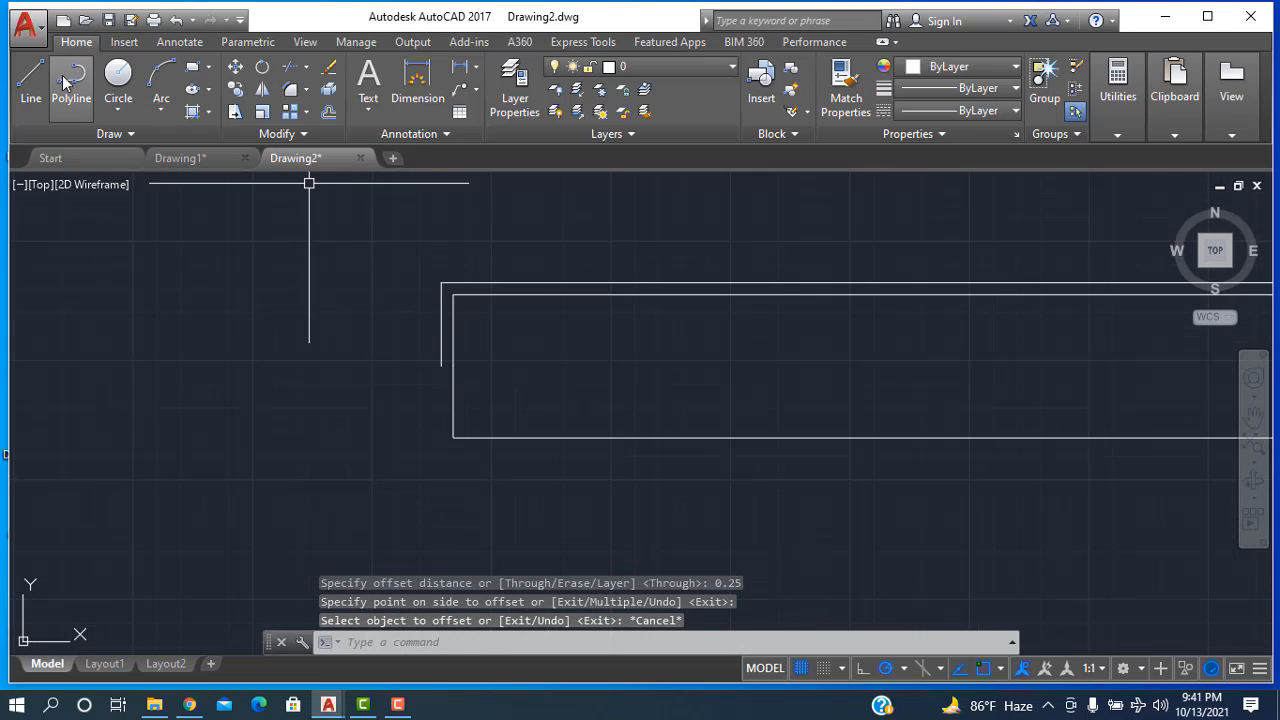
click(453, 293)
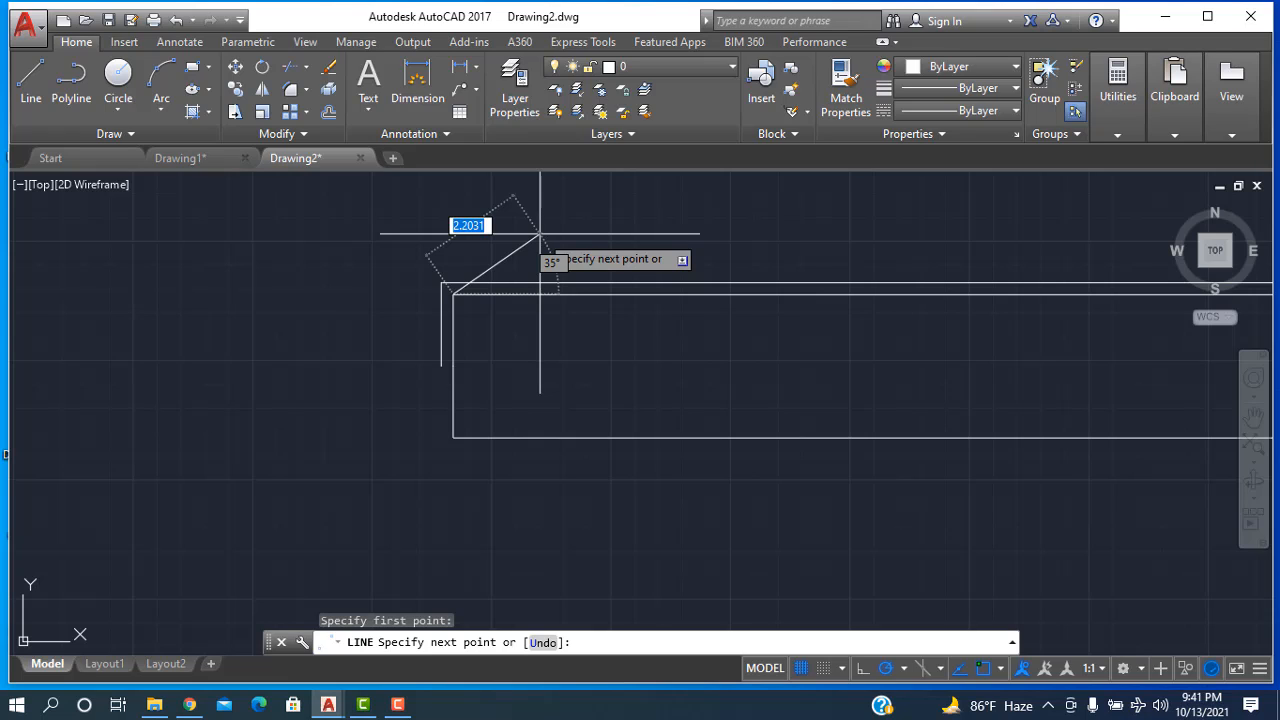
key(Tab)
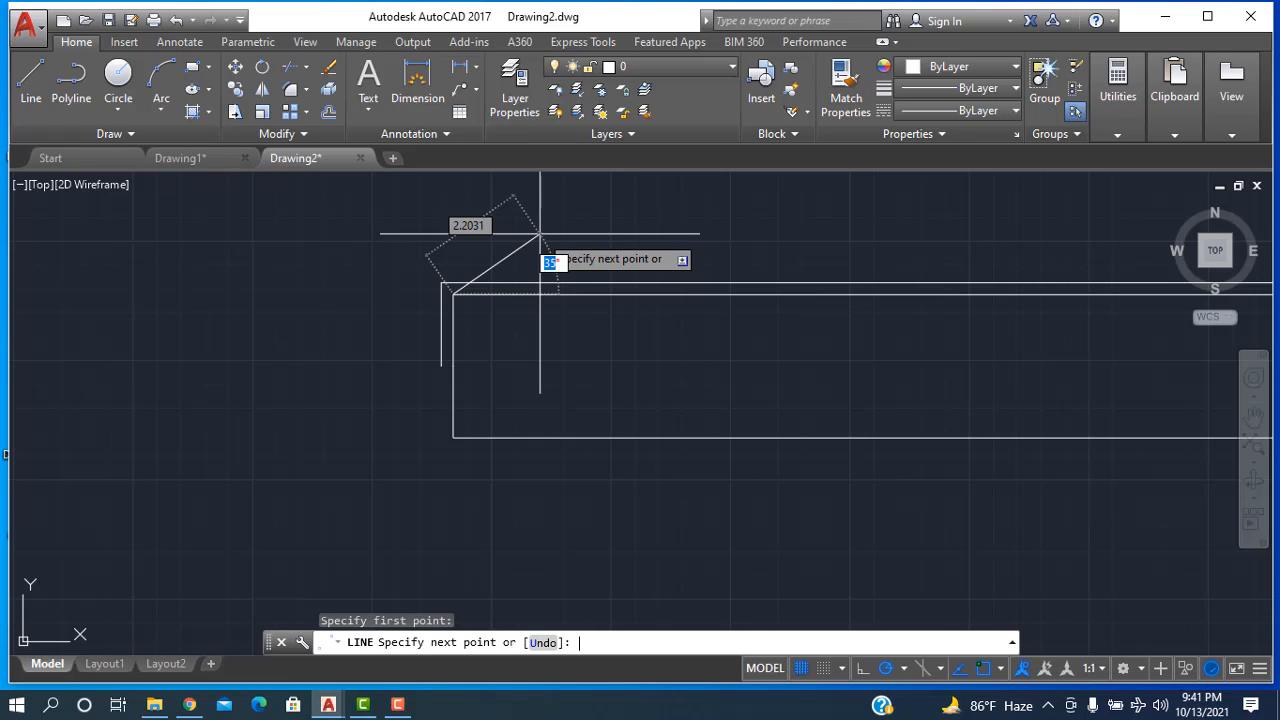
key(Return)
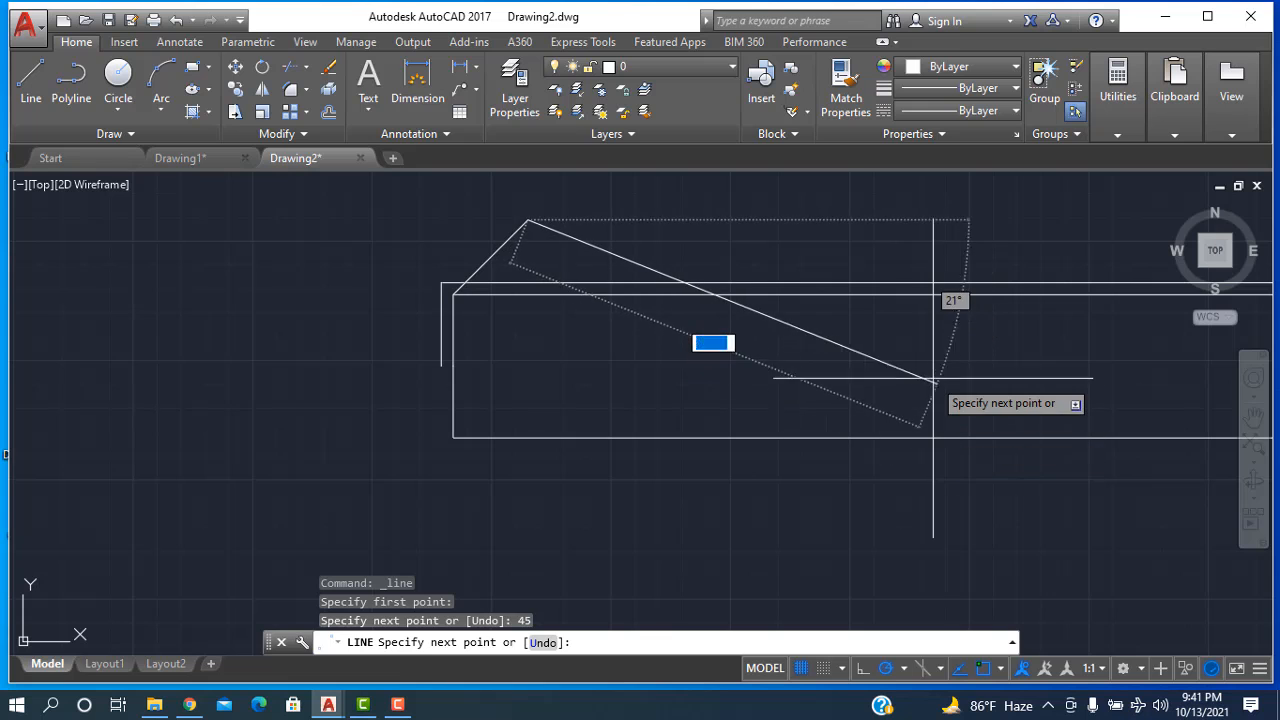
key(Escape)
Step: Draw a line about 1.9 long at 45° from the inner outline's upper corner at the tang end, crossing the offset outline's corner
scroll(935, 375, down, 4)
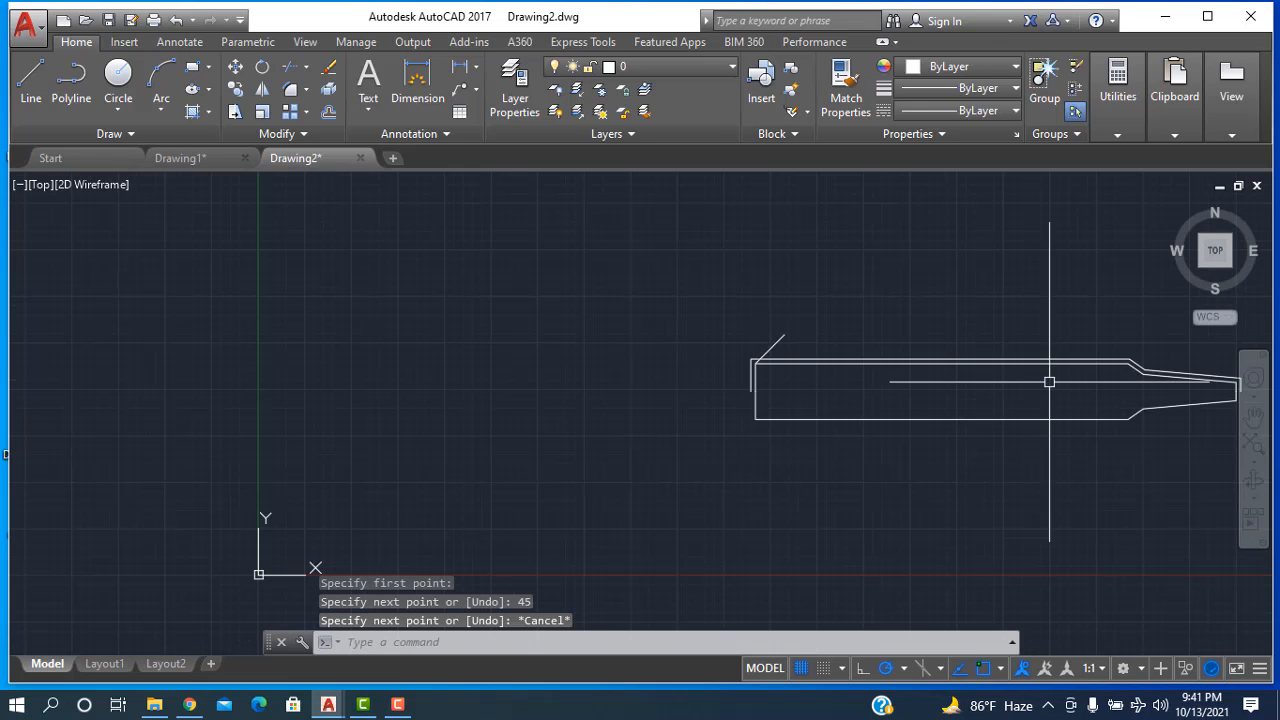
middle_drag(1143, 337, 846, 323)
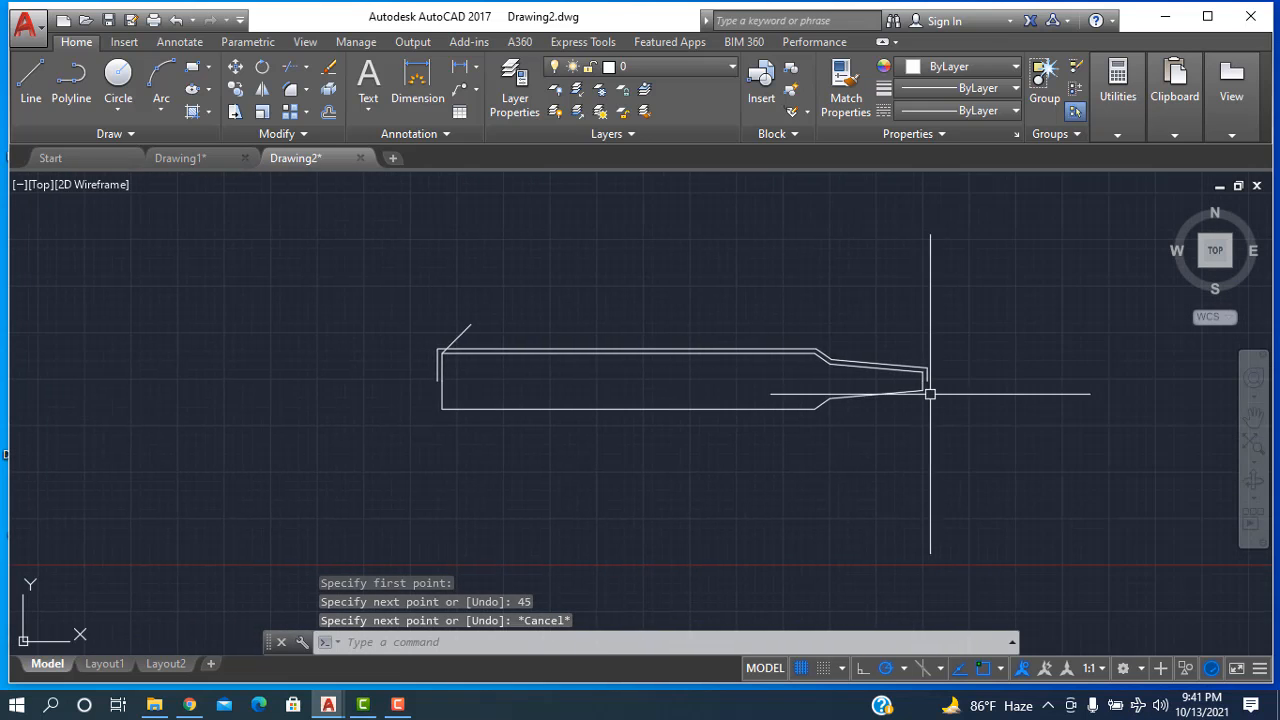
scroll(929, 391, up, 4)
click(31, 85)
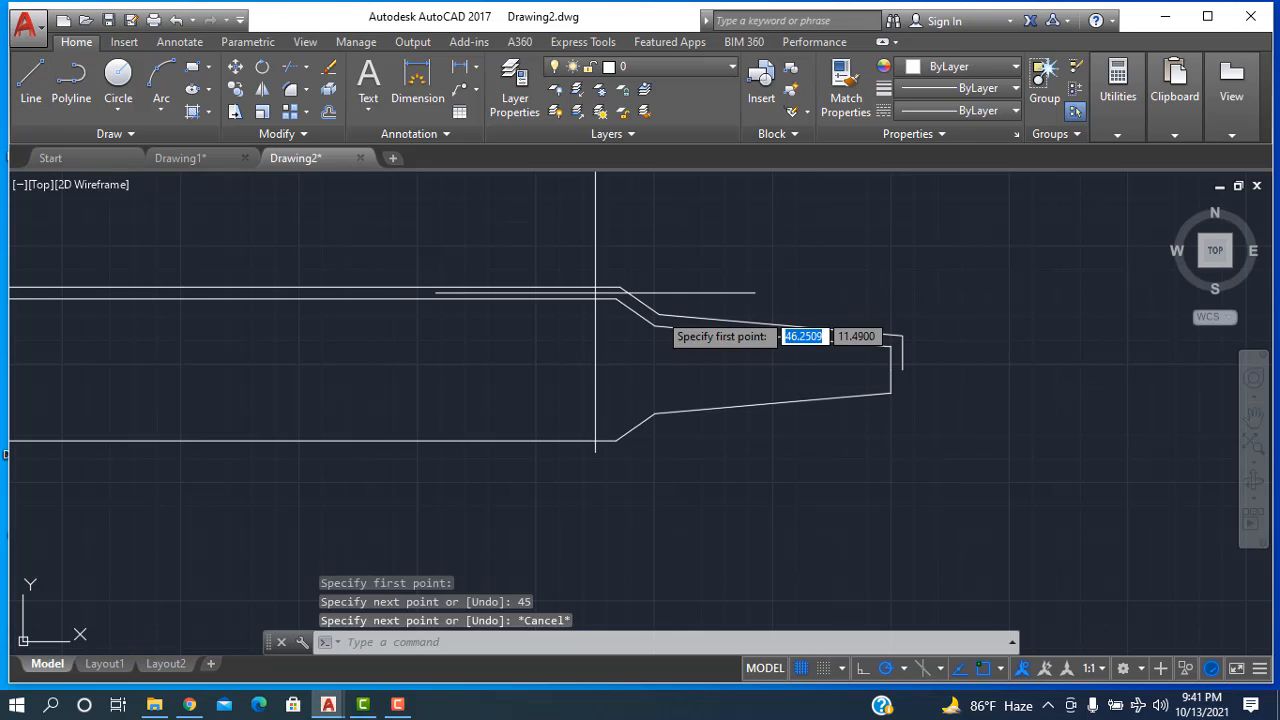
click(890, 346)
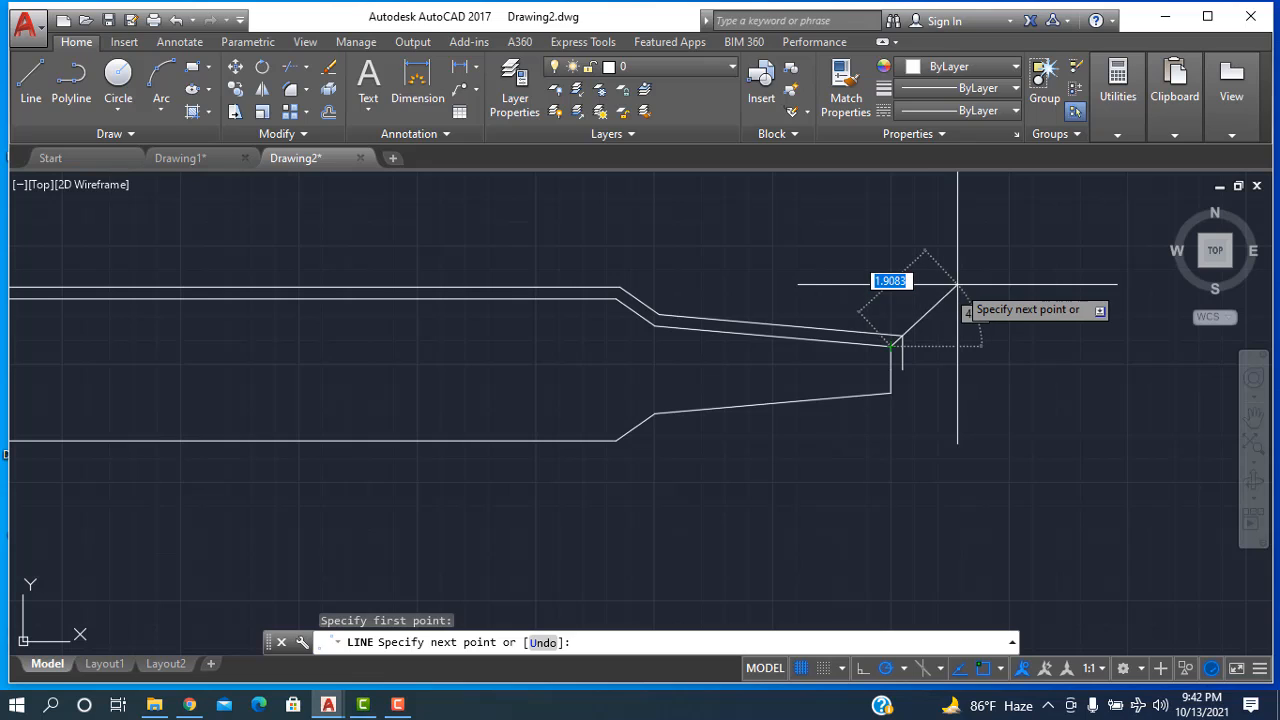
text(4)
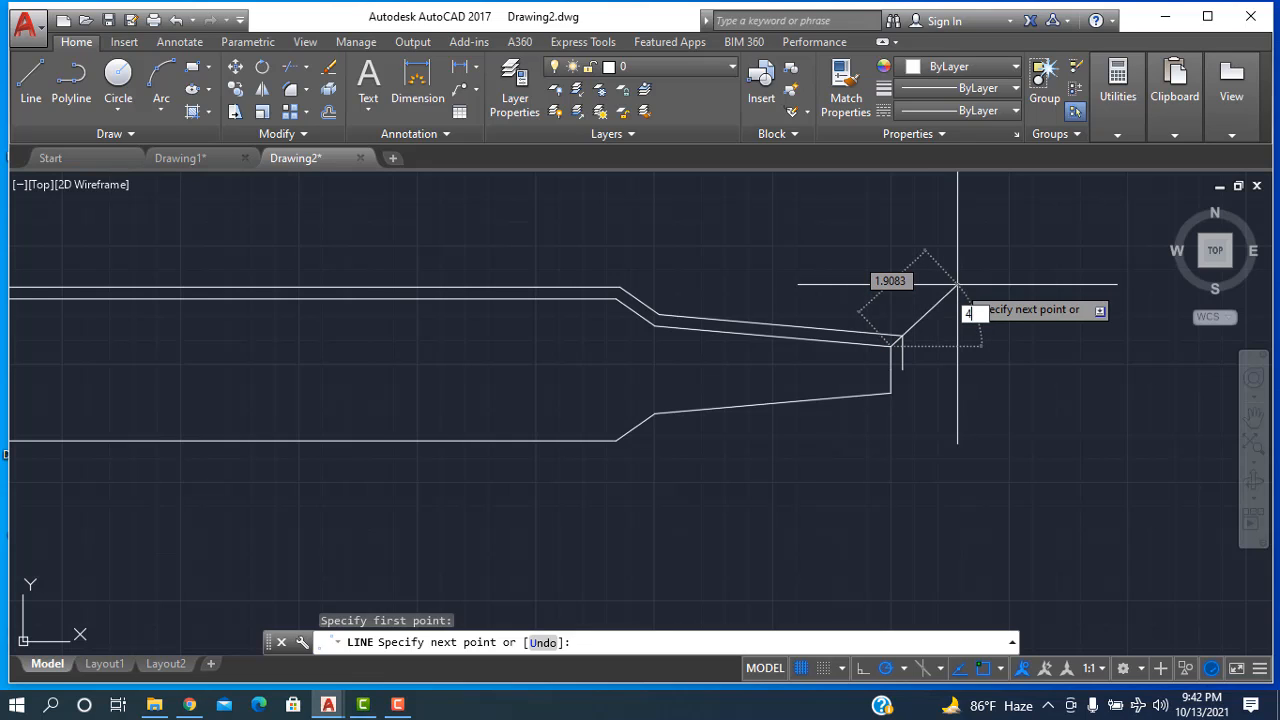
text(5)
key(Return)
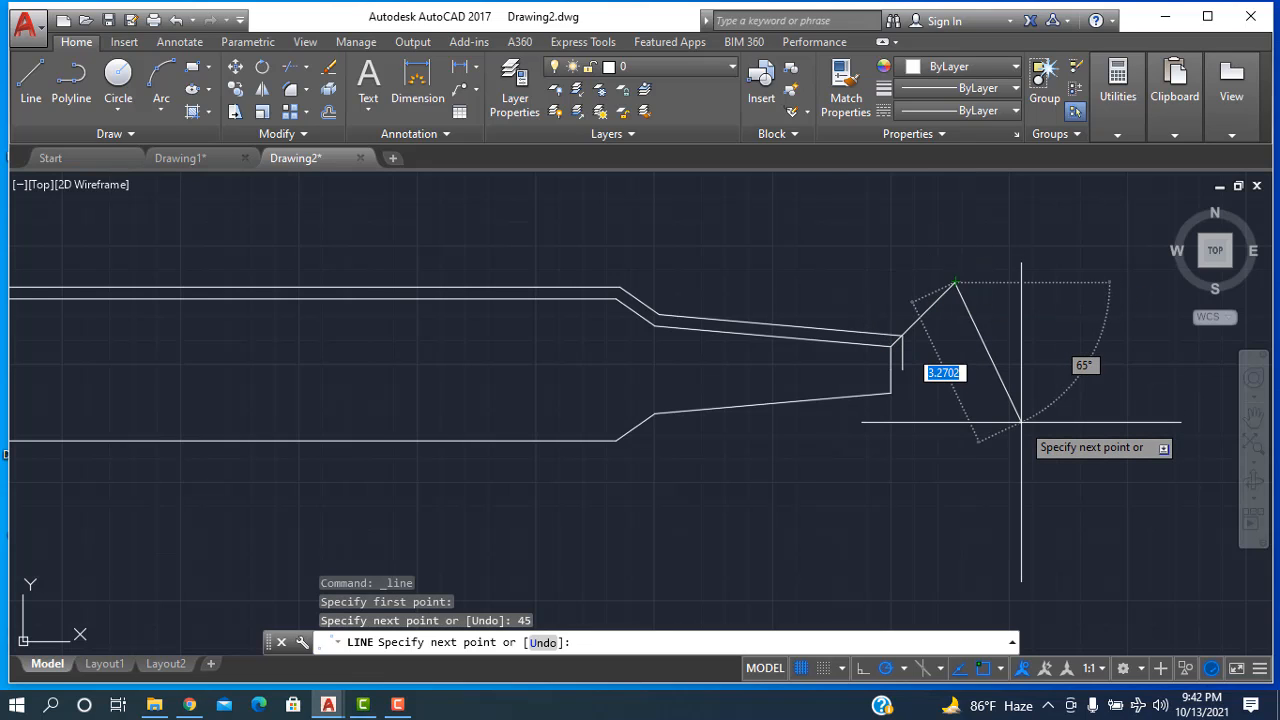
key(Escape)
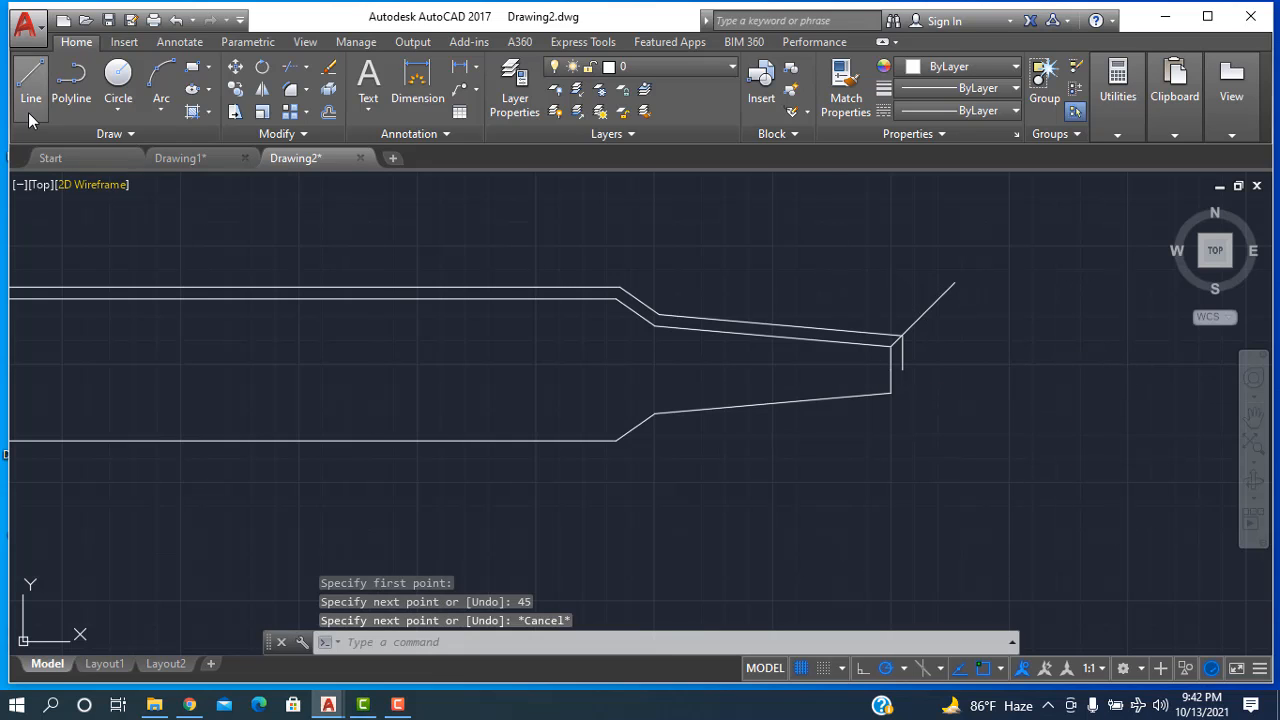
Step: Draw a line about 2.5 long at 45° from the inner outline's lower corner at the tang end
click(30, 80)
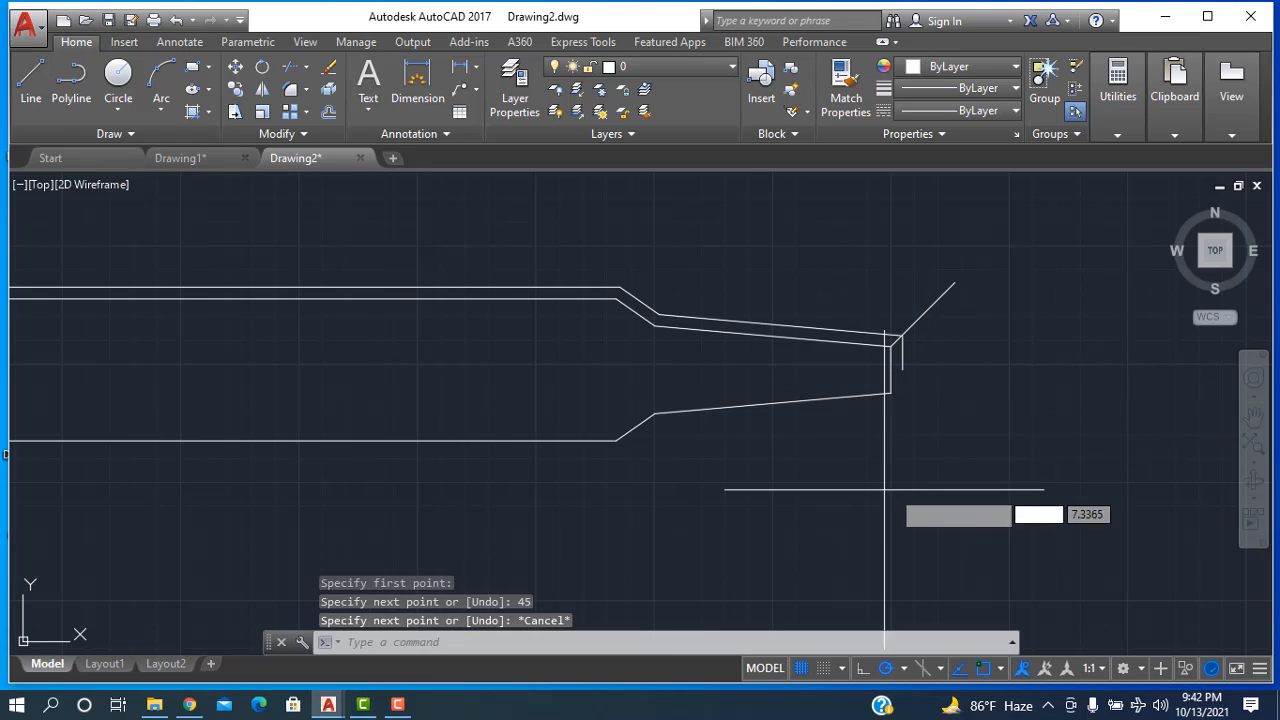
click(890, 392)
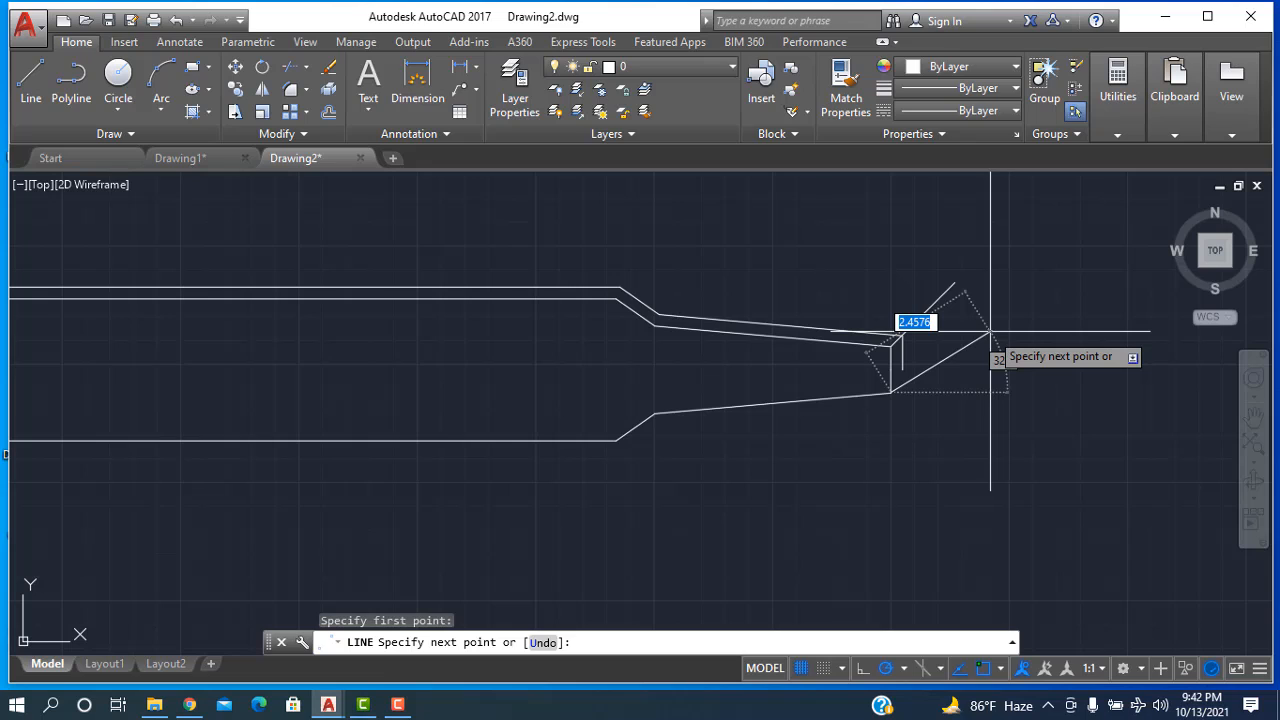
key(Tab)
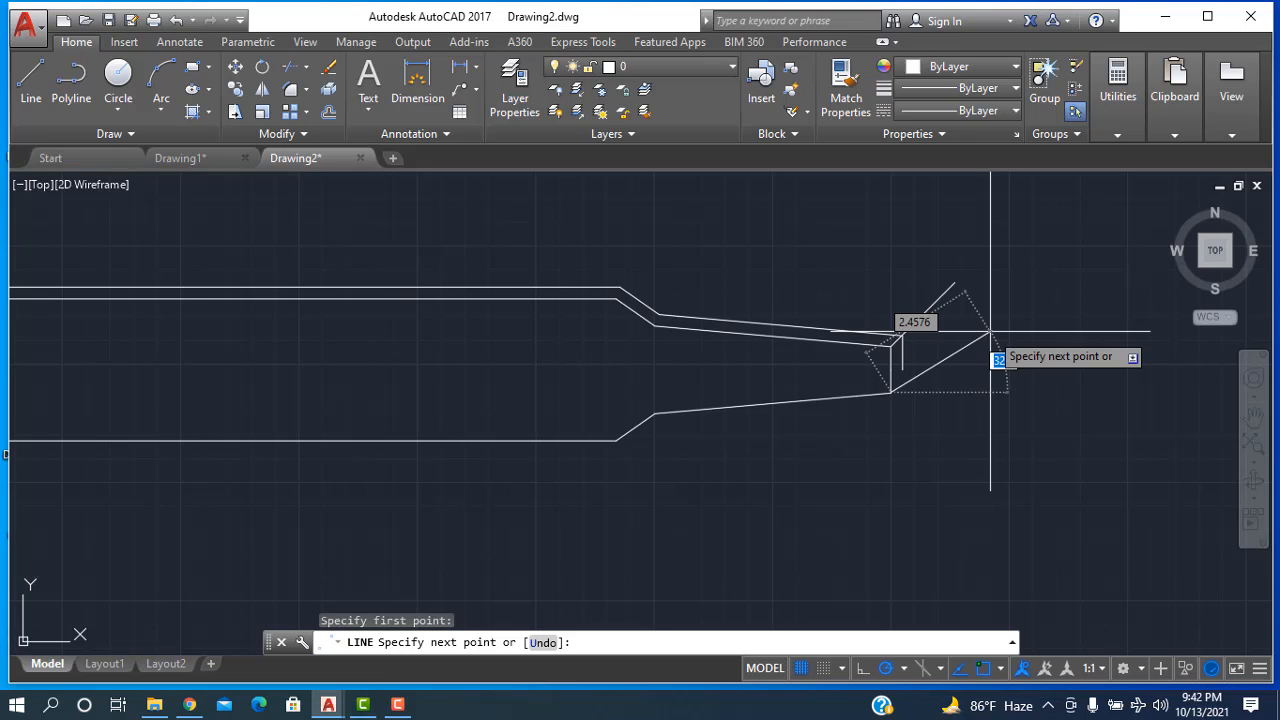
text(45)
key(Return)
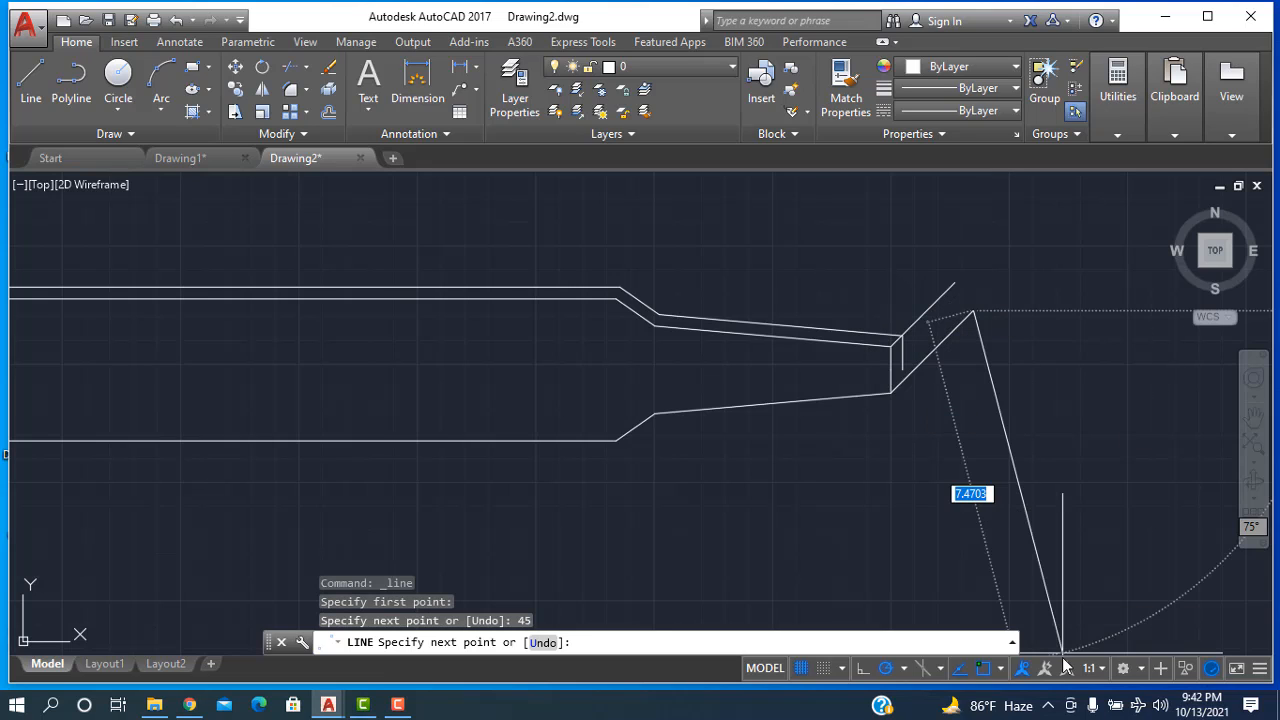
key(Escape)
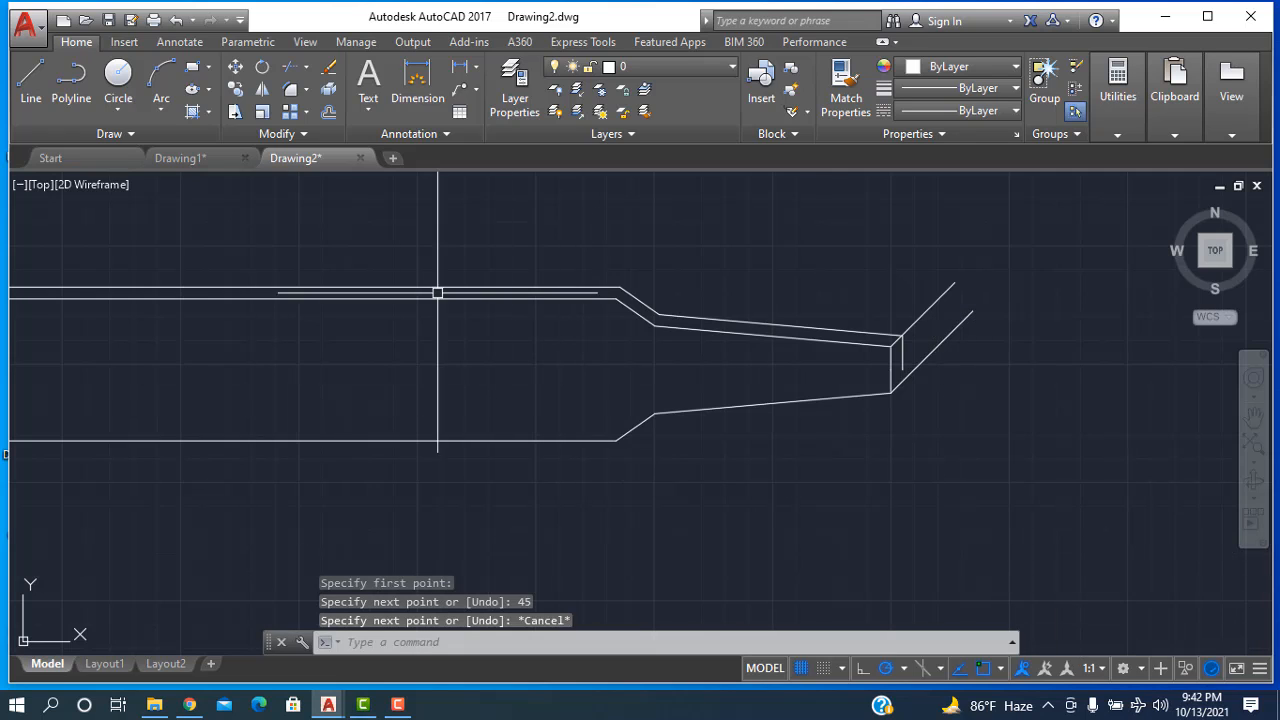
Step: Extend the offset outline's short vertical end at the tang down to the lower 45° line
click(306, 67)
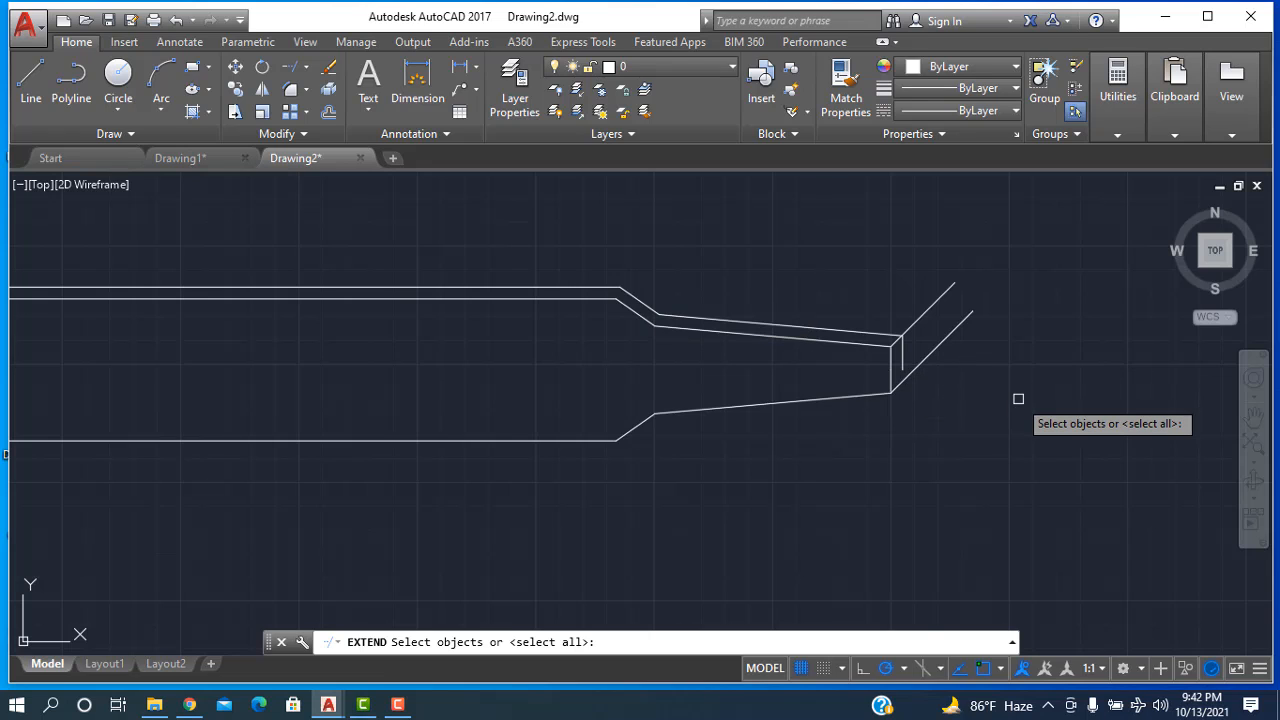
key(Return)
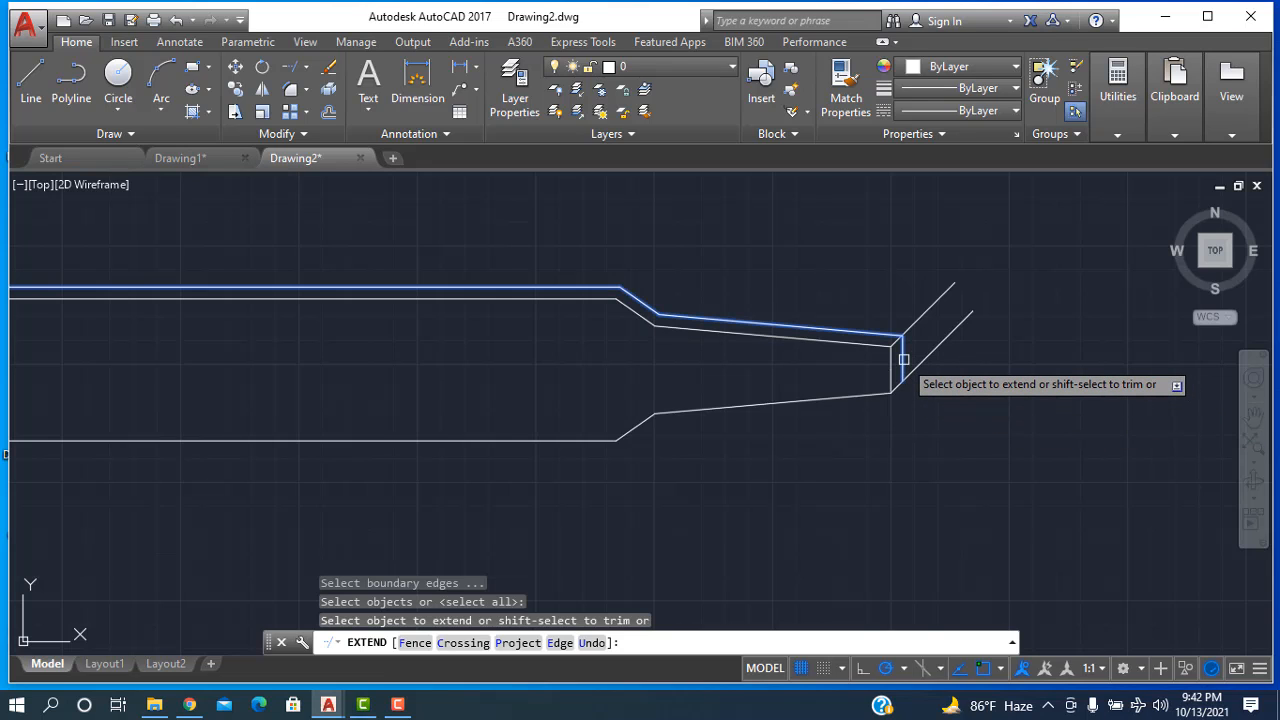
click(903, 359)
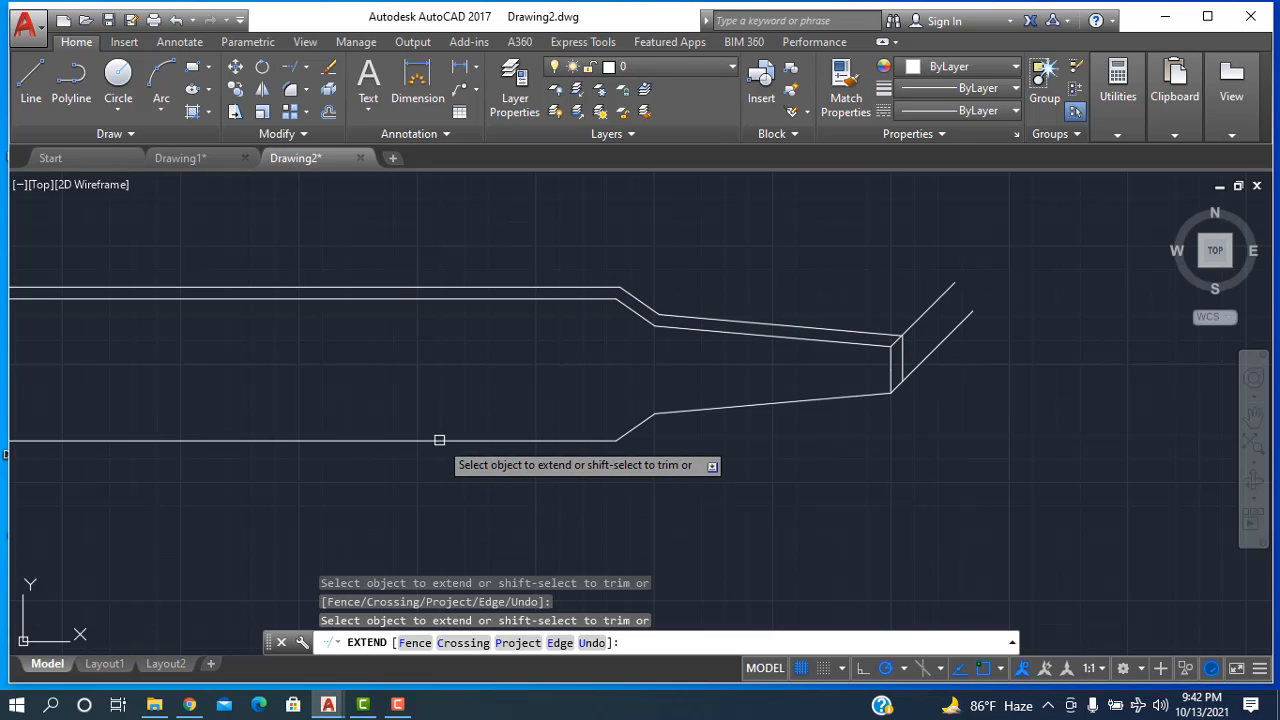
scroll(310, 360, up, 4)
scroll(310, 362, down, 2)
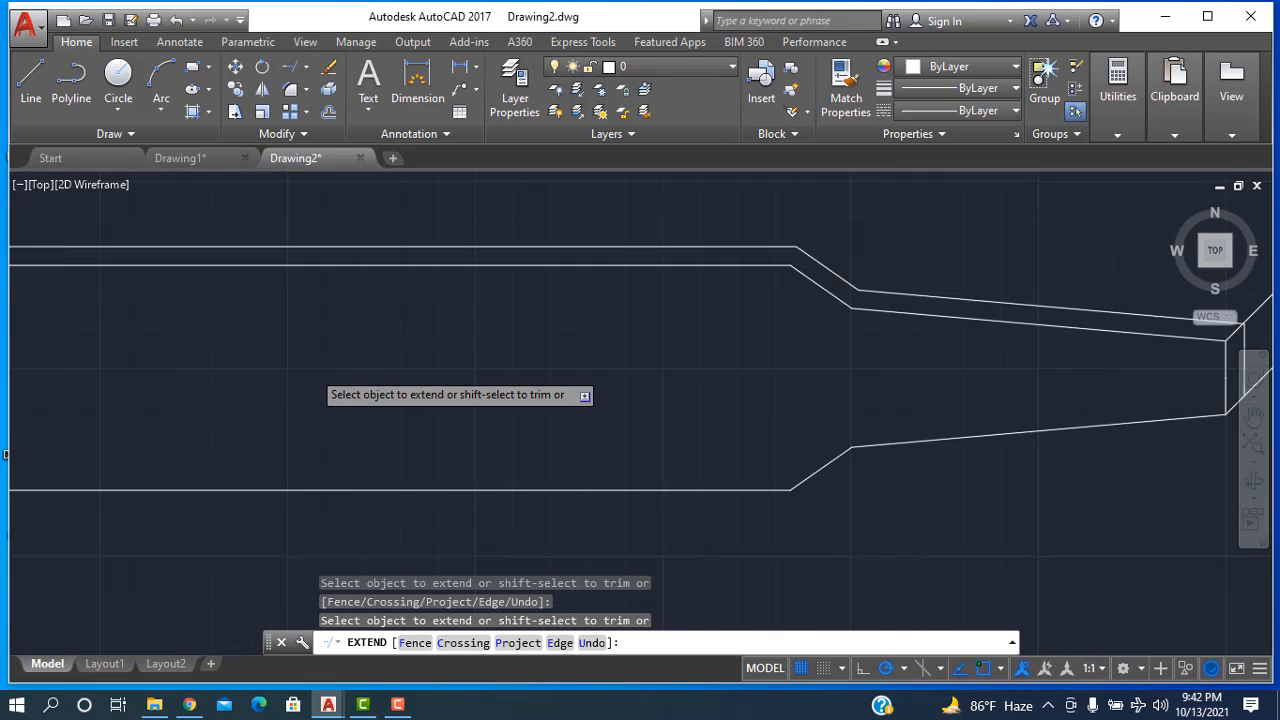
scroll(406, 392, down, 3)
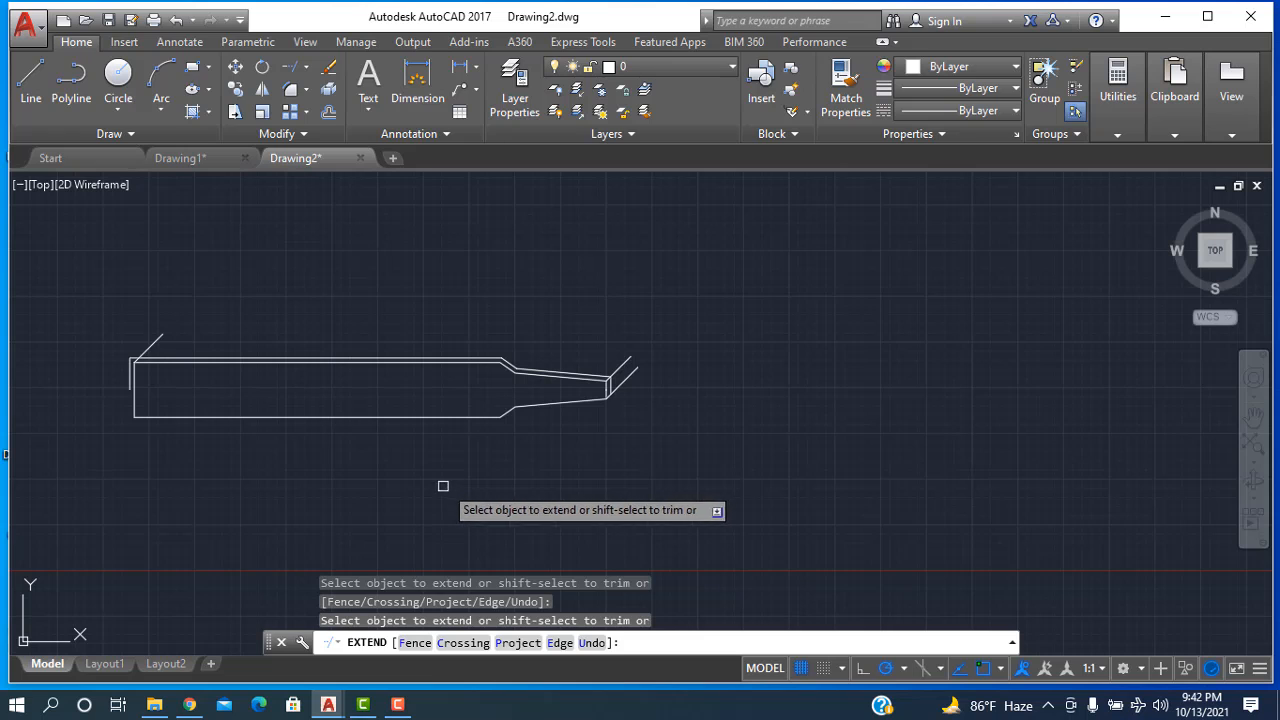
key(Escape)
Step: Trim the body-end 45° line beyond the offset outline, and the offset outline's corner and vertical segment beyond that line
scroll(97, 362, up, 4)
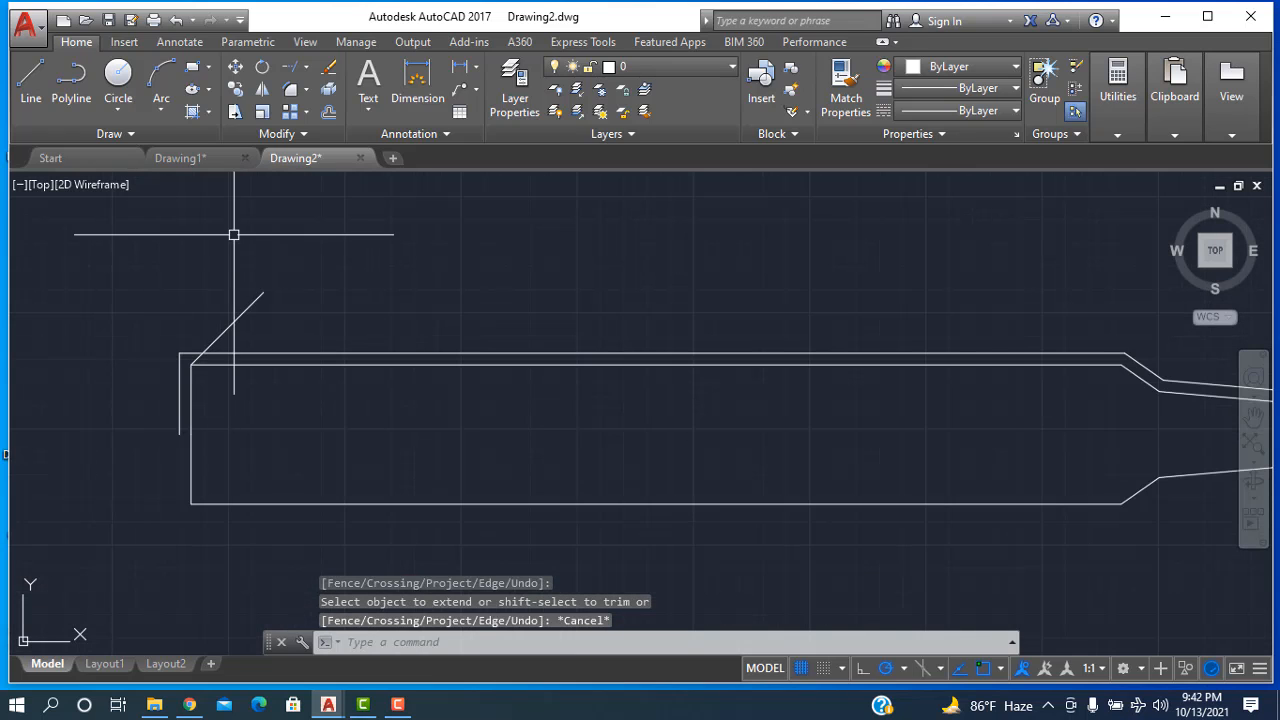
text(T)
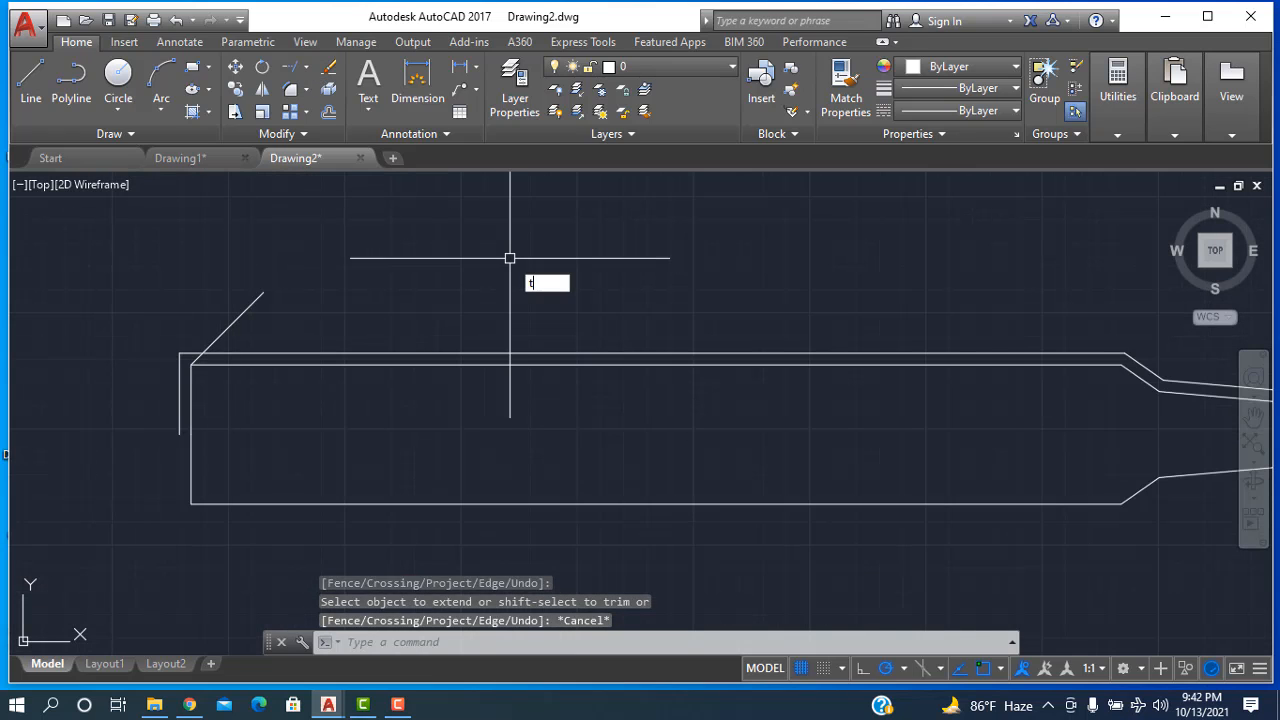
text(r)
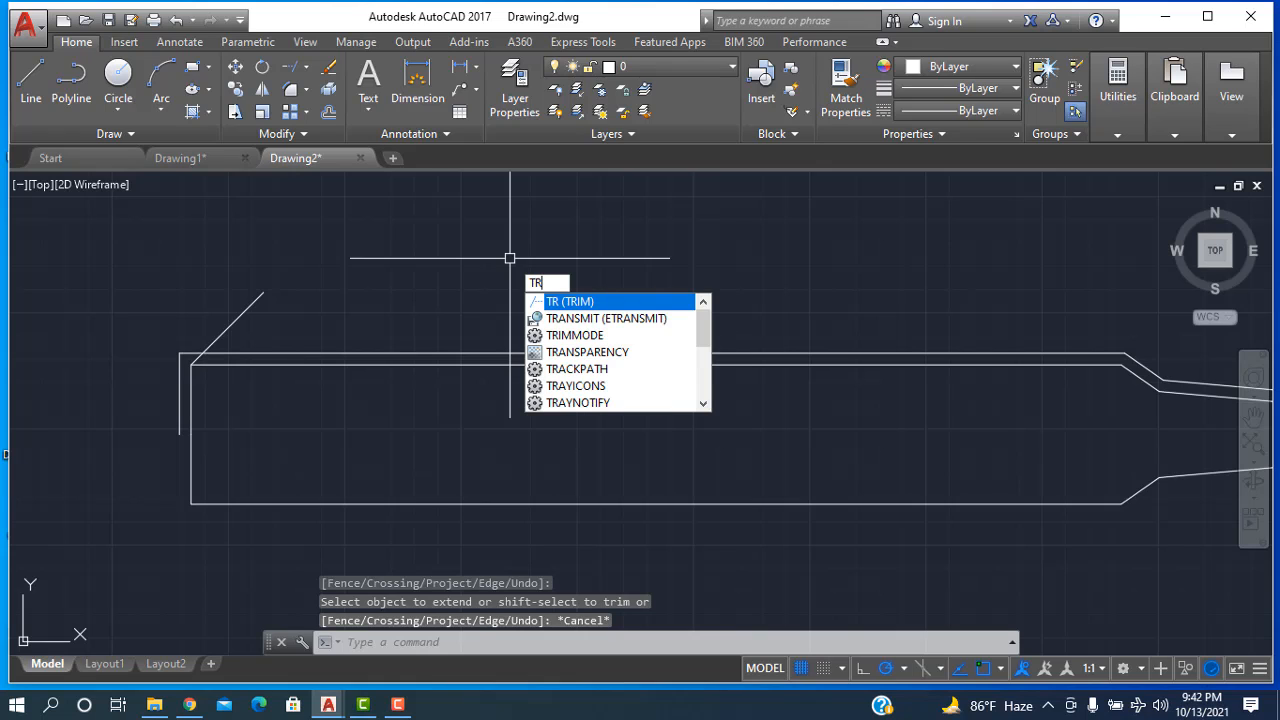
key(Return)
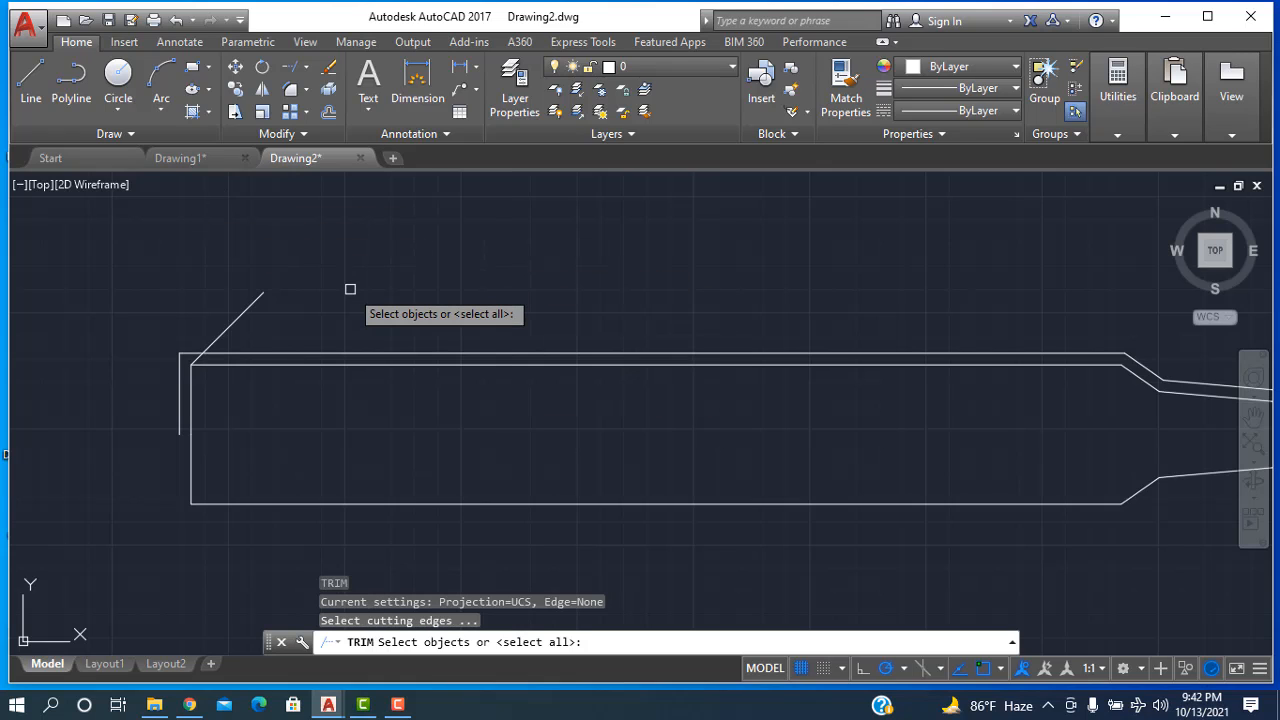
key(Return)
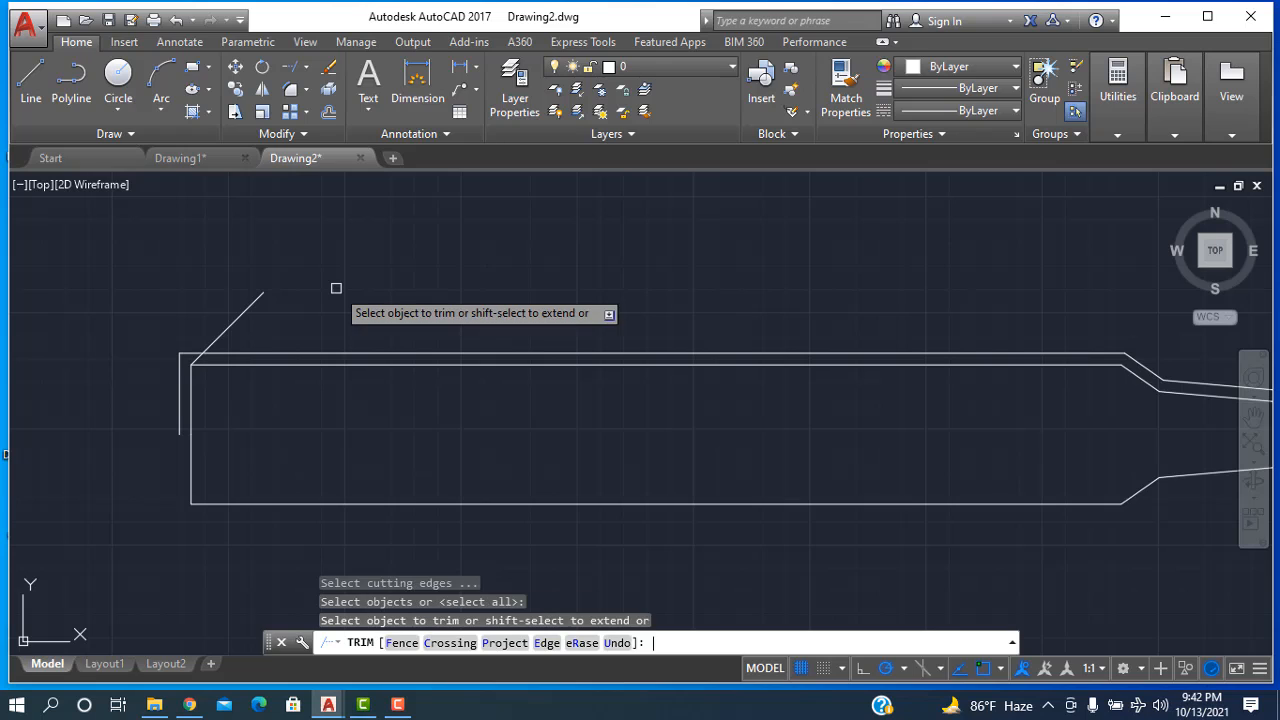
click(235, 320)
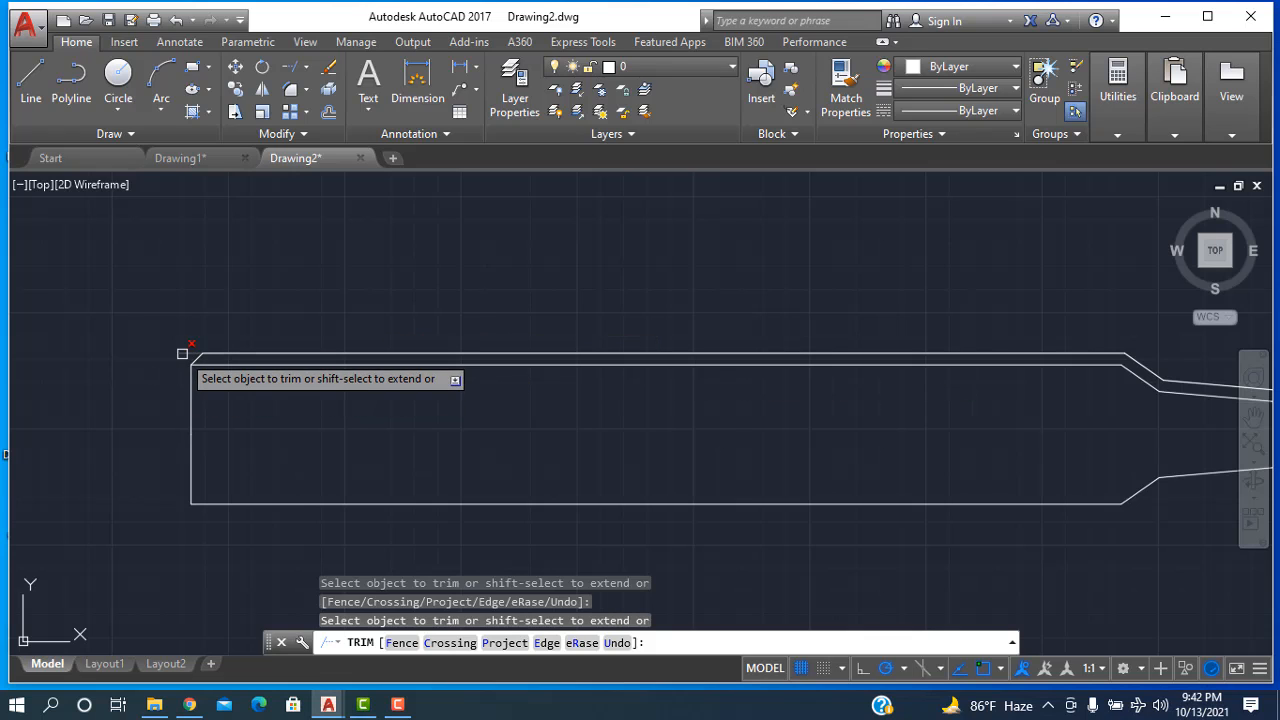
Step: Trim both 45° lines at the tang end where they project beyond the offset outline
scroll(930, 392, down, 3)
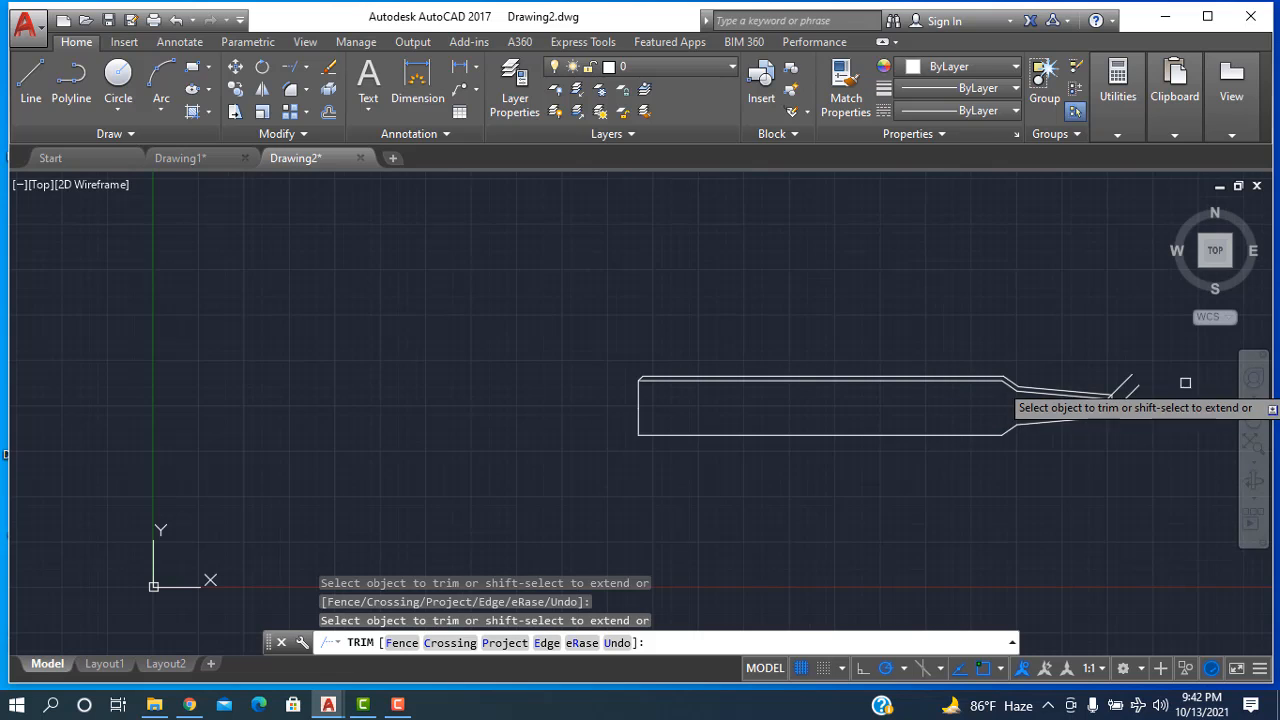
scroll(1160, 409, up, 4)
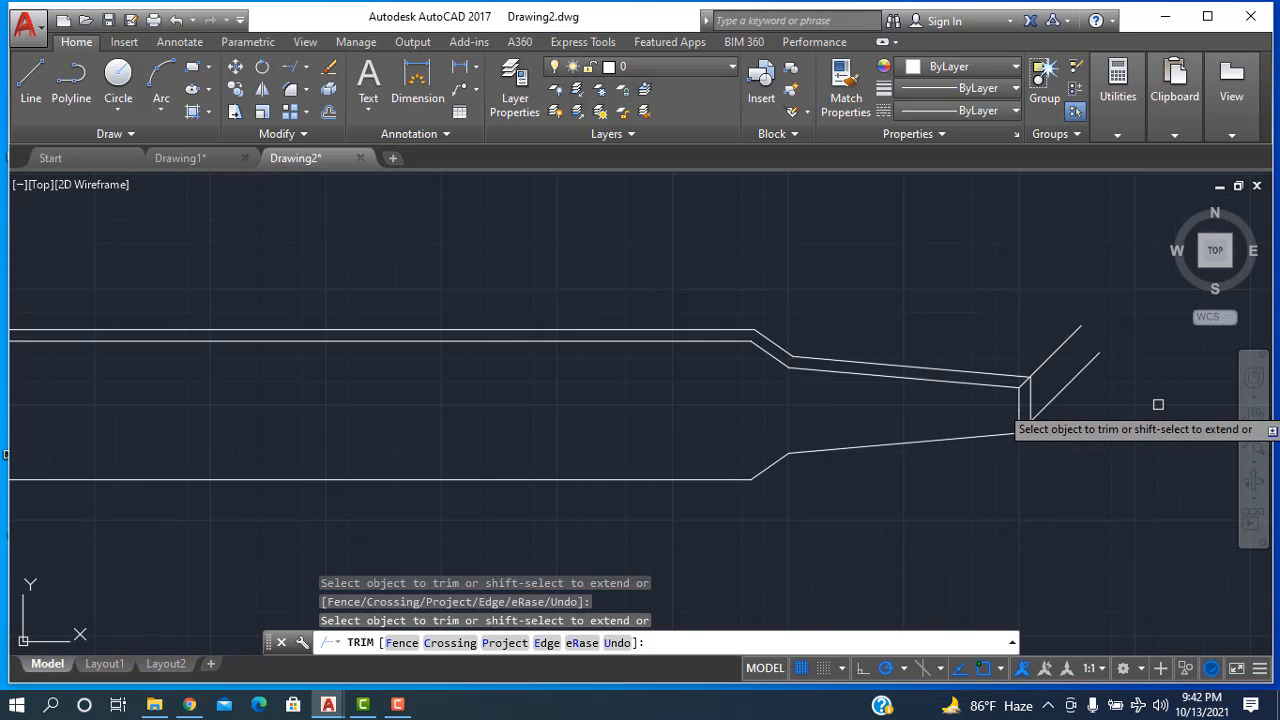
click(1065, 389)
click(1053, 352)
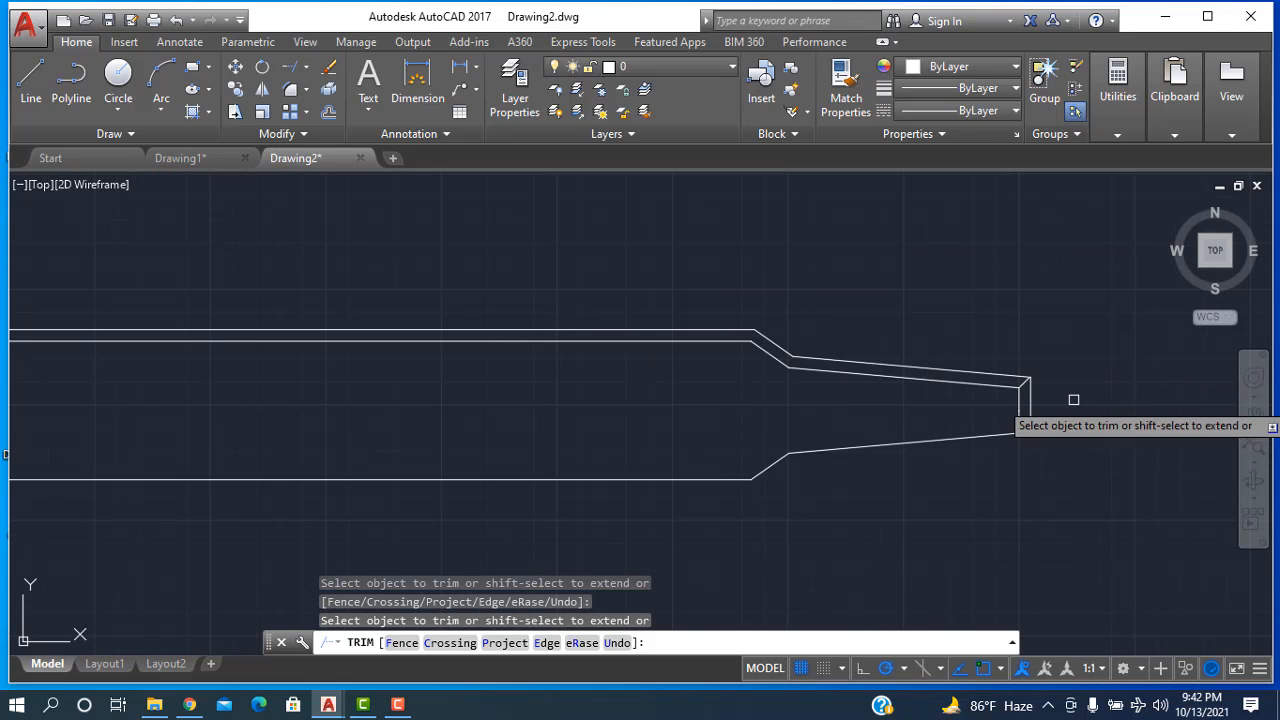
scroll(718, 360, down, 4)
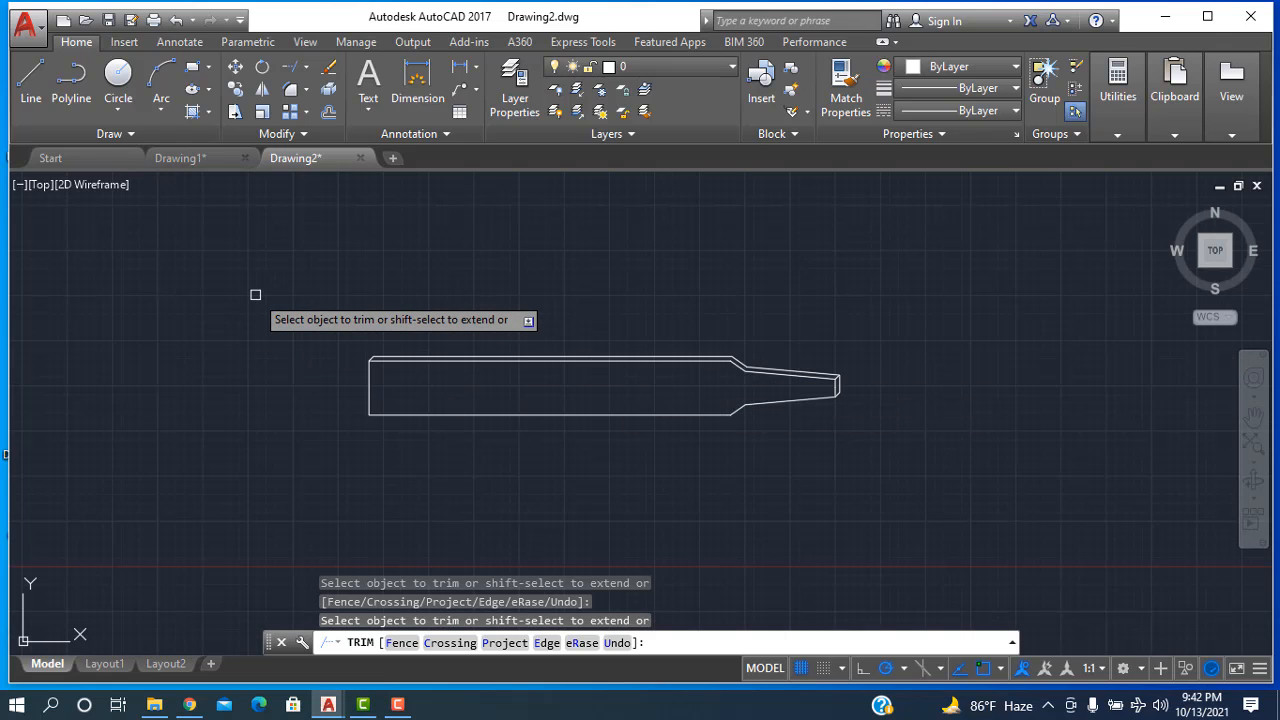
key(Escape)
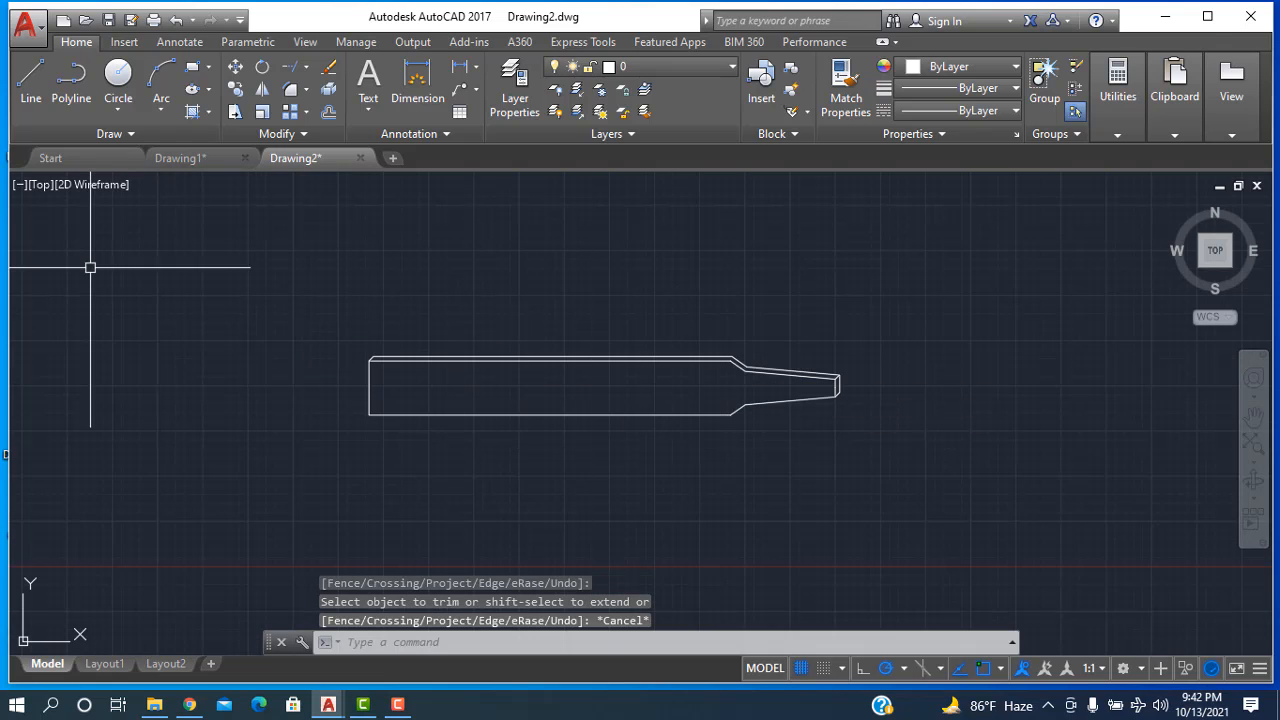
Step: Draw a vertical line across the body just before the shoulder, from the inner outline's upper edge to its lower edge
click(31, 80)
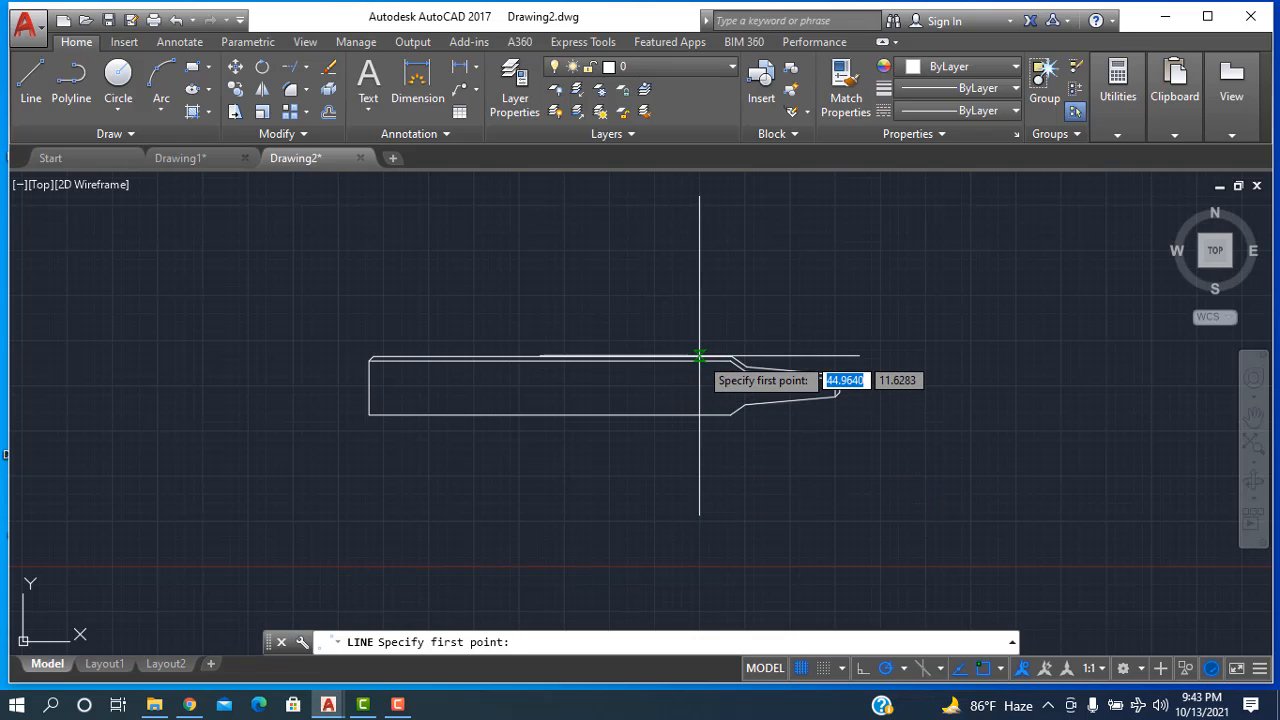
scroll(699, 361, up, 6)
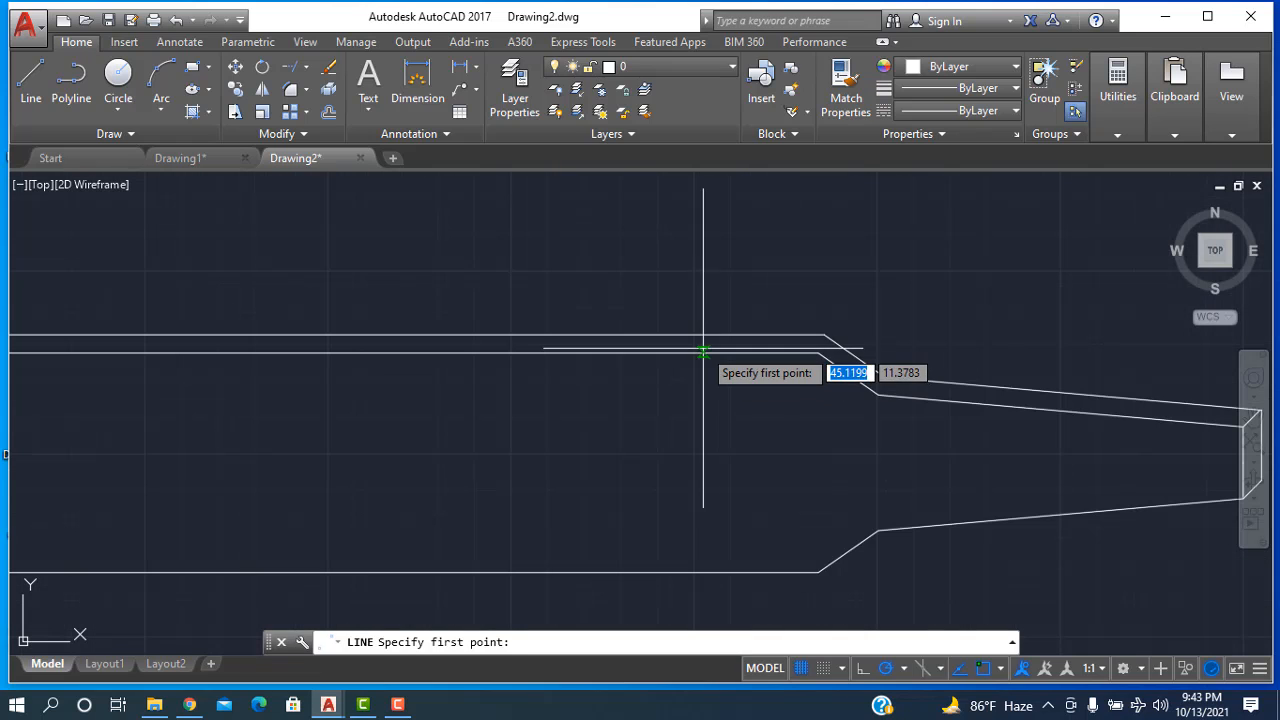
click(695, 352)
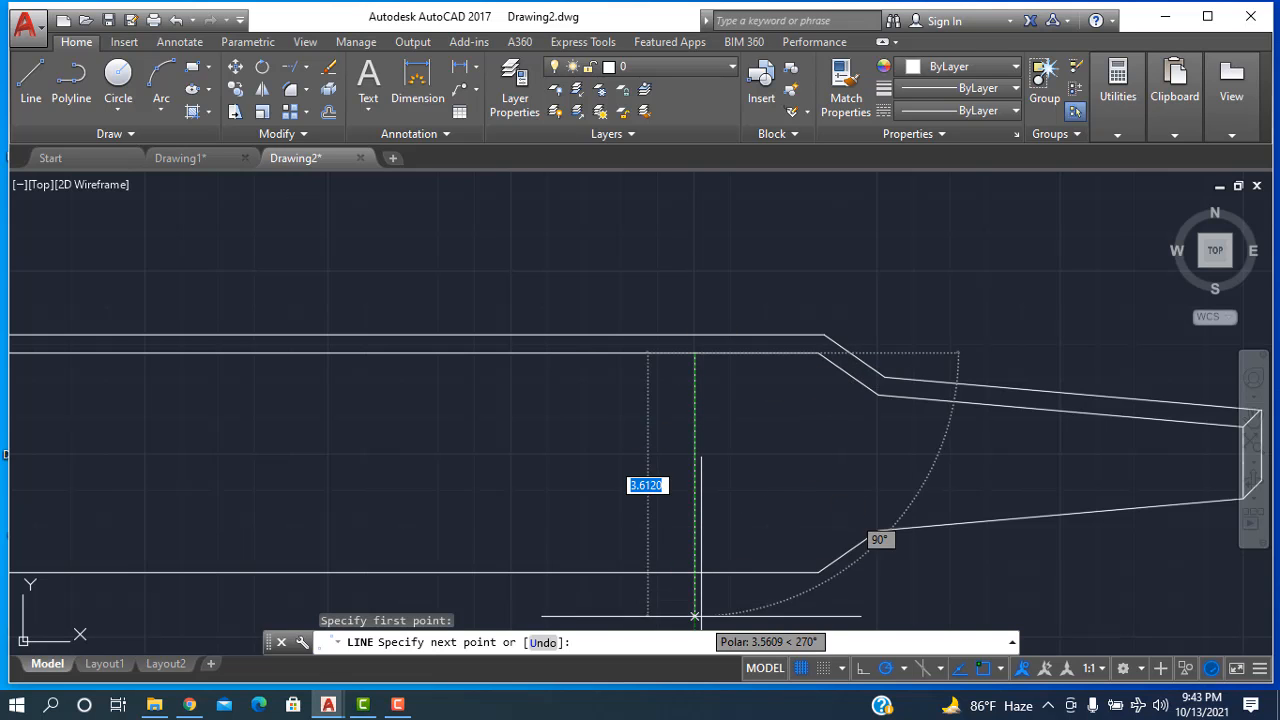
click(694, 573)
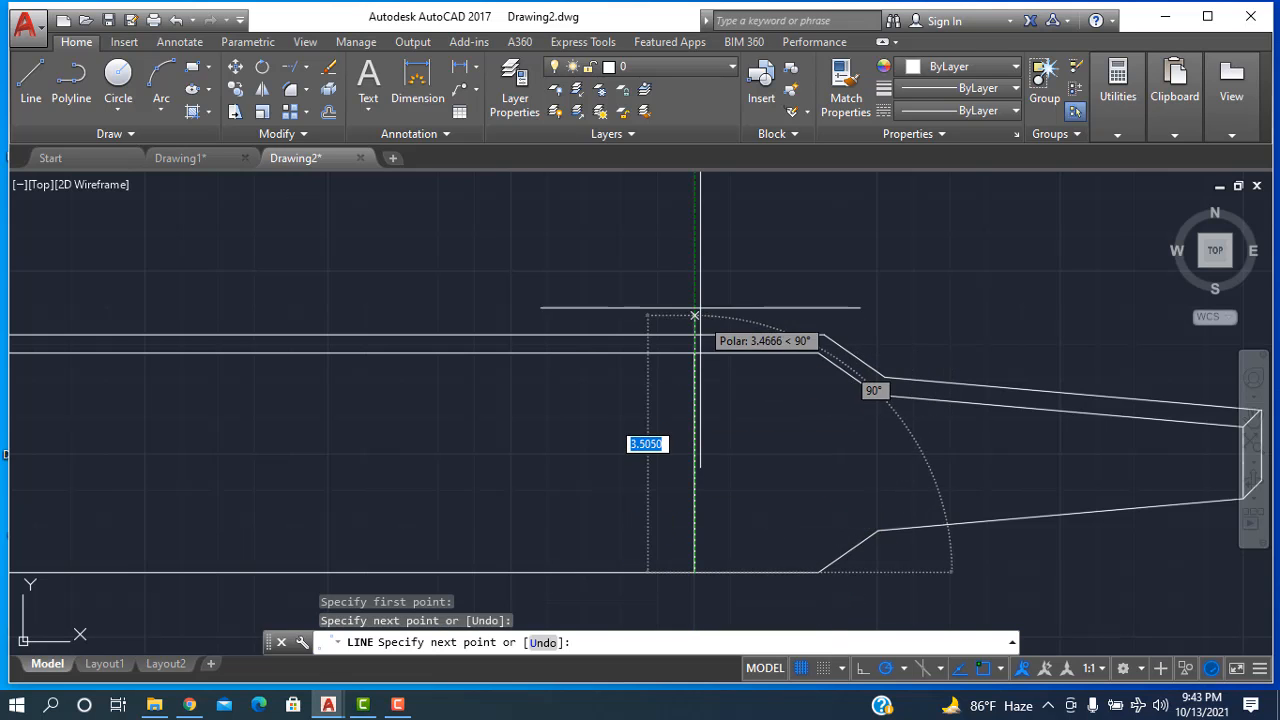
right_click(696, 295)
click(721, 316)
click(721, 311)
scroll(777, 563, down, 8)
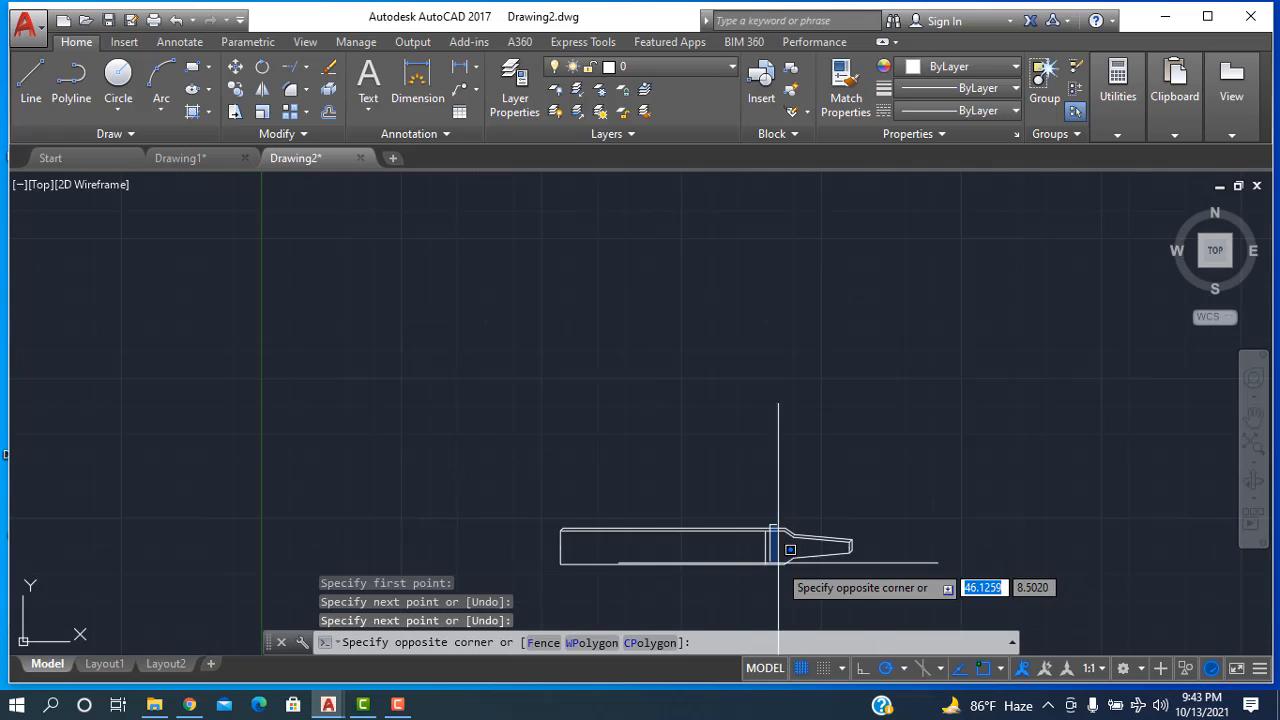
click(602, 344)
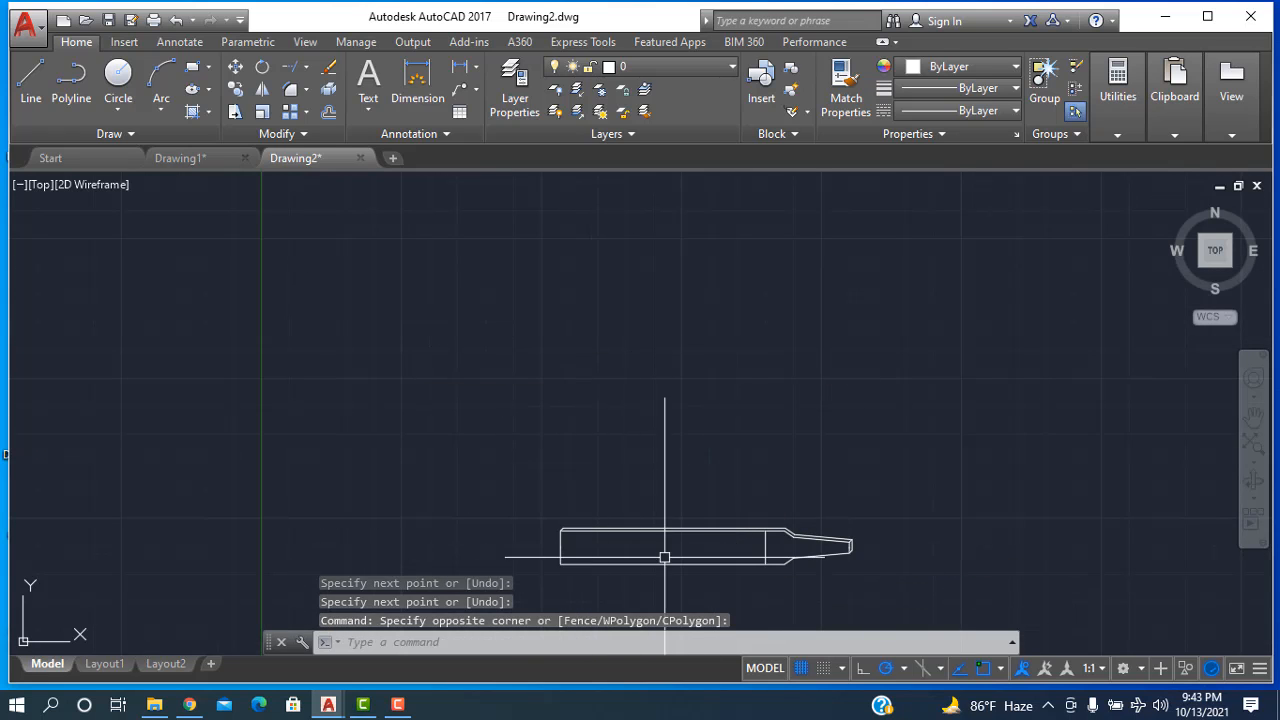
click(207, 114)
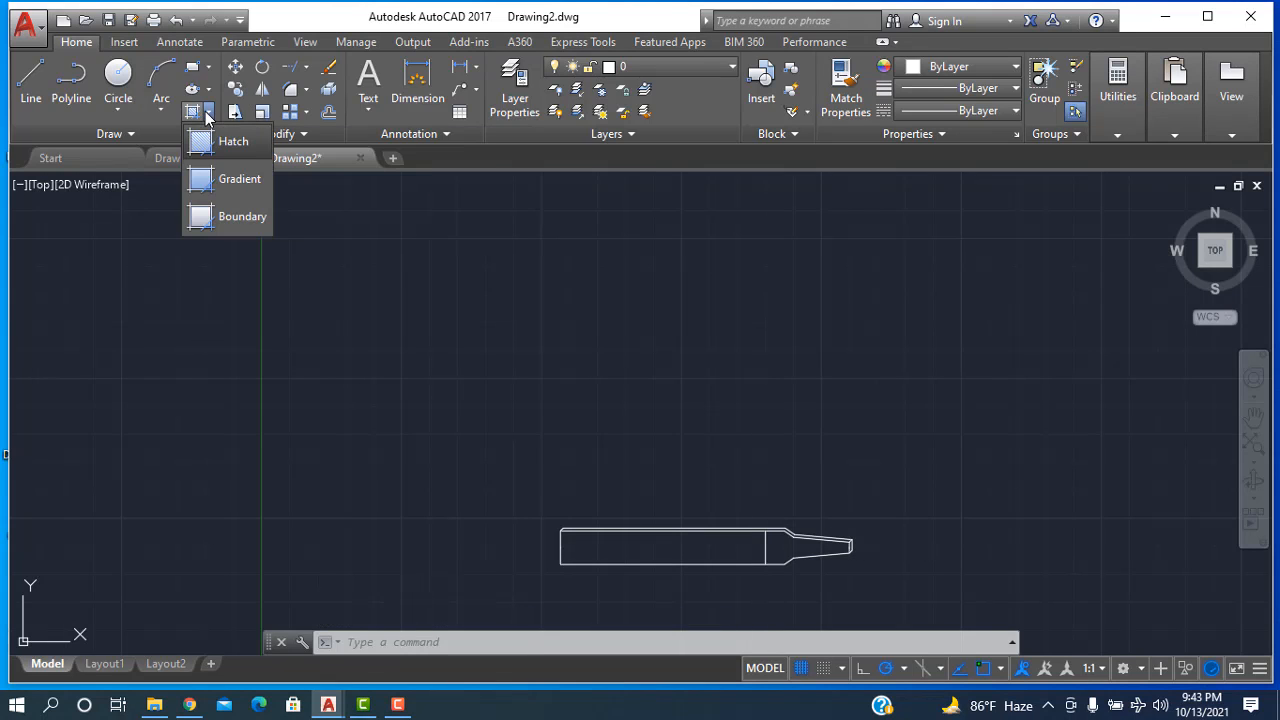
click(205, 144)
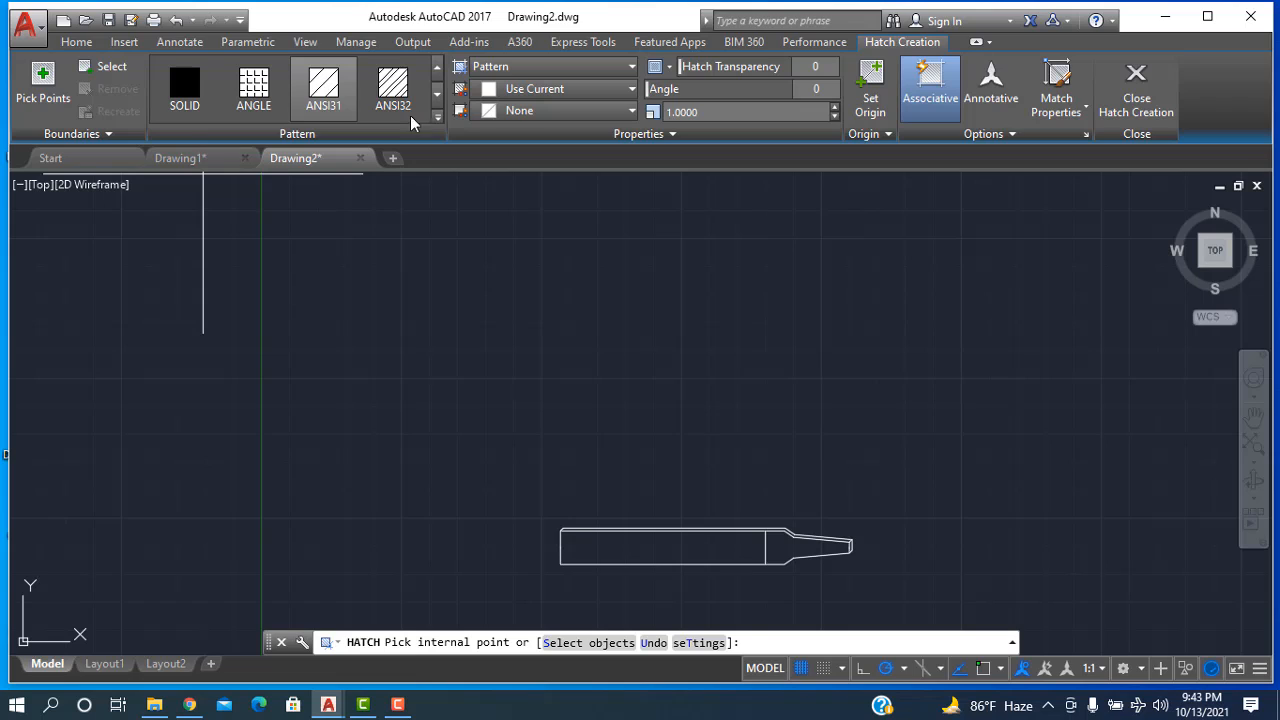
click(436, 119)
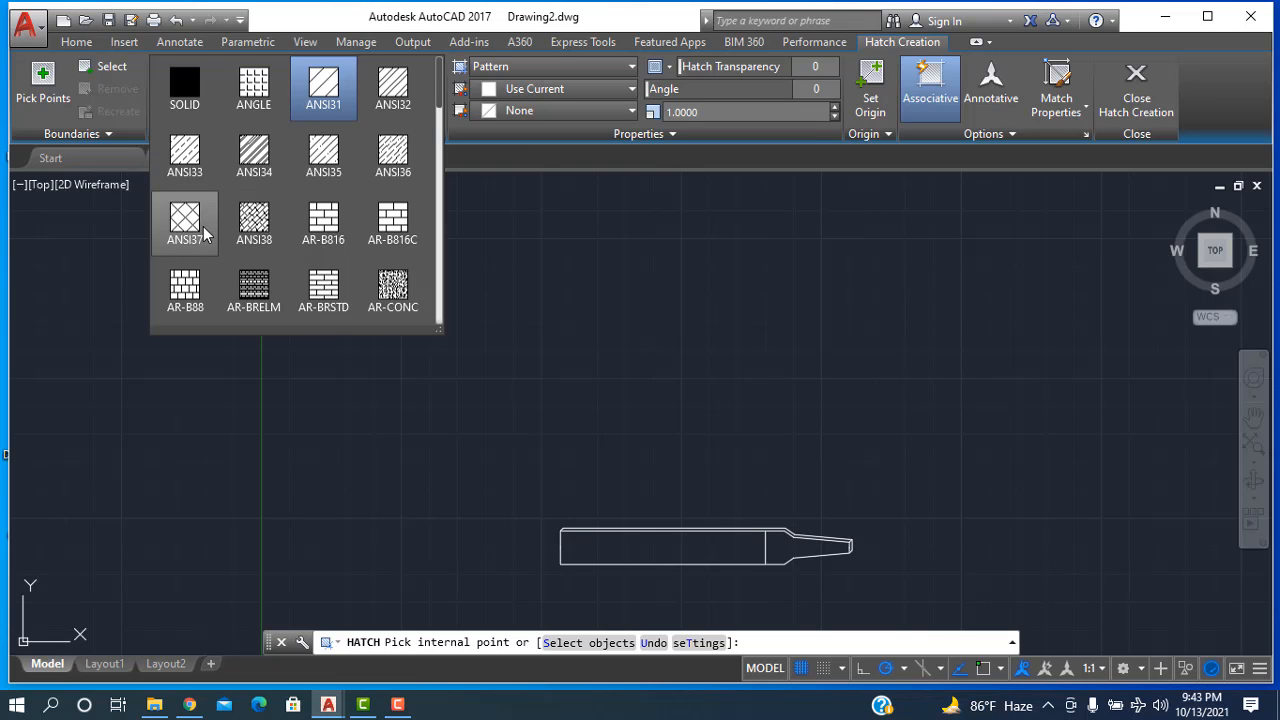
scroll(205, 232, down, 2)
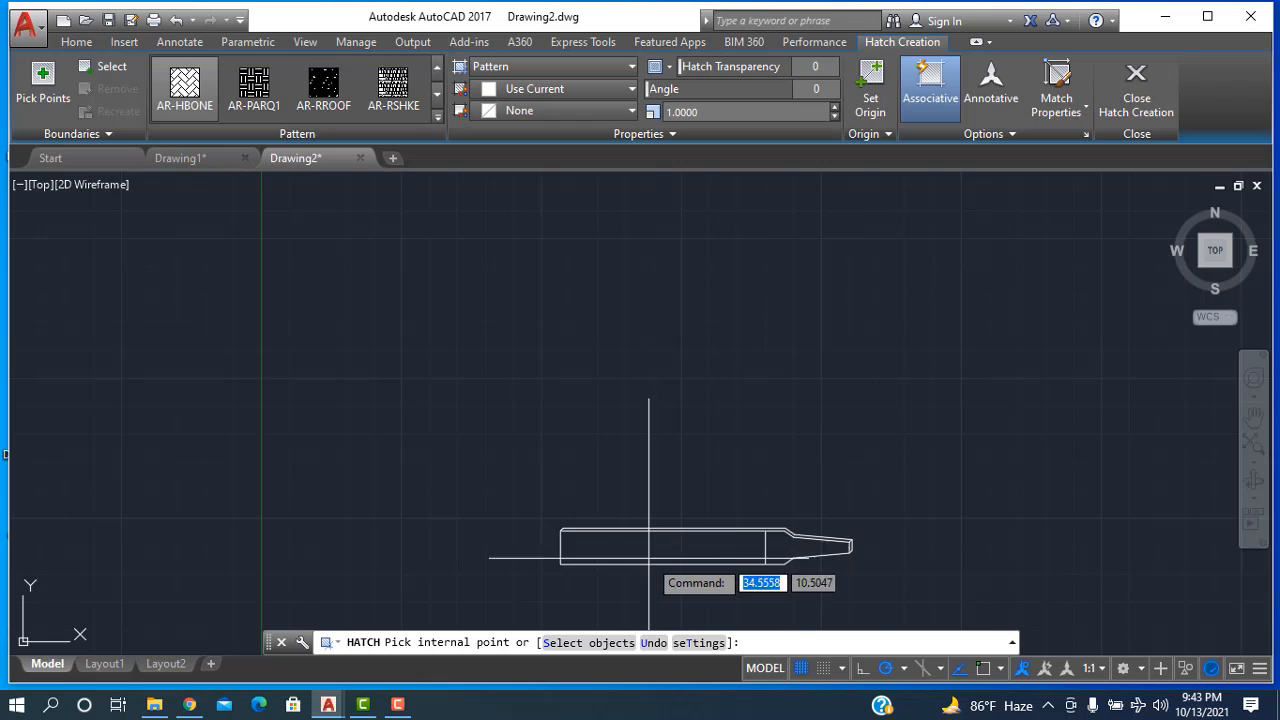
scroll(652, 533, up, 4)
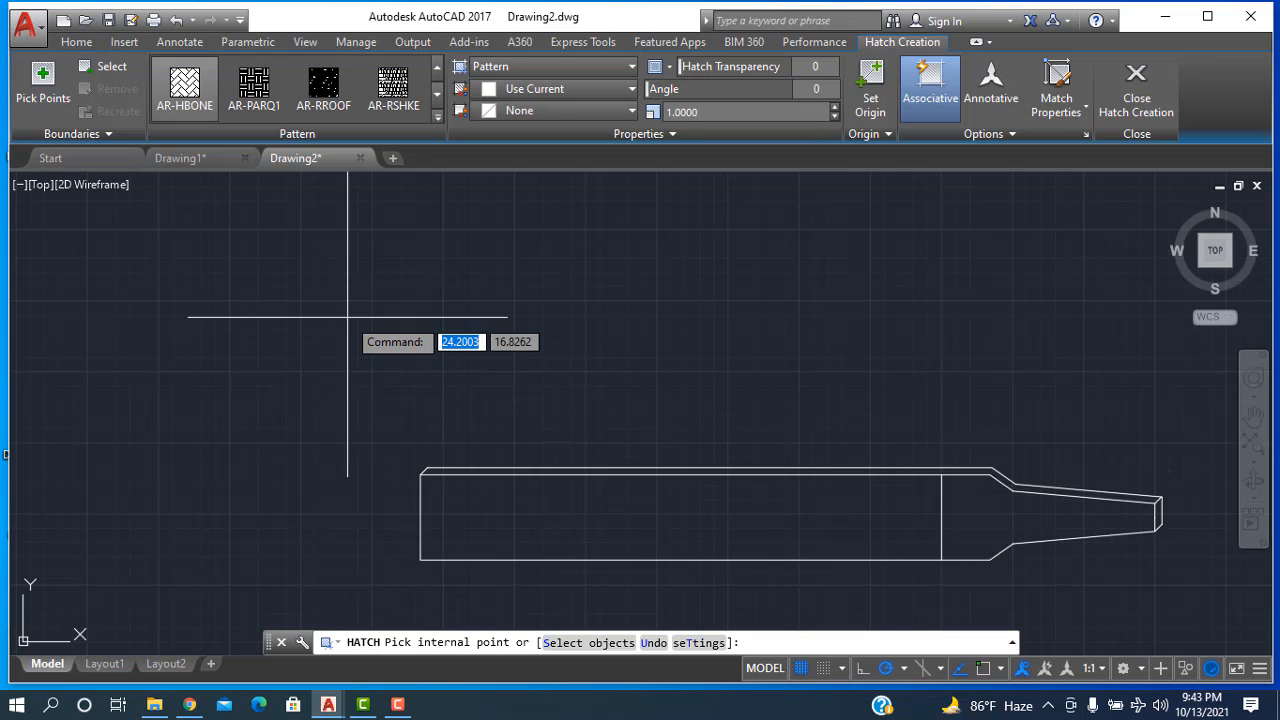
key(Escape)
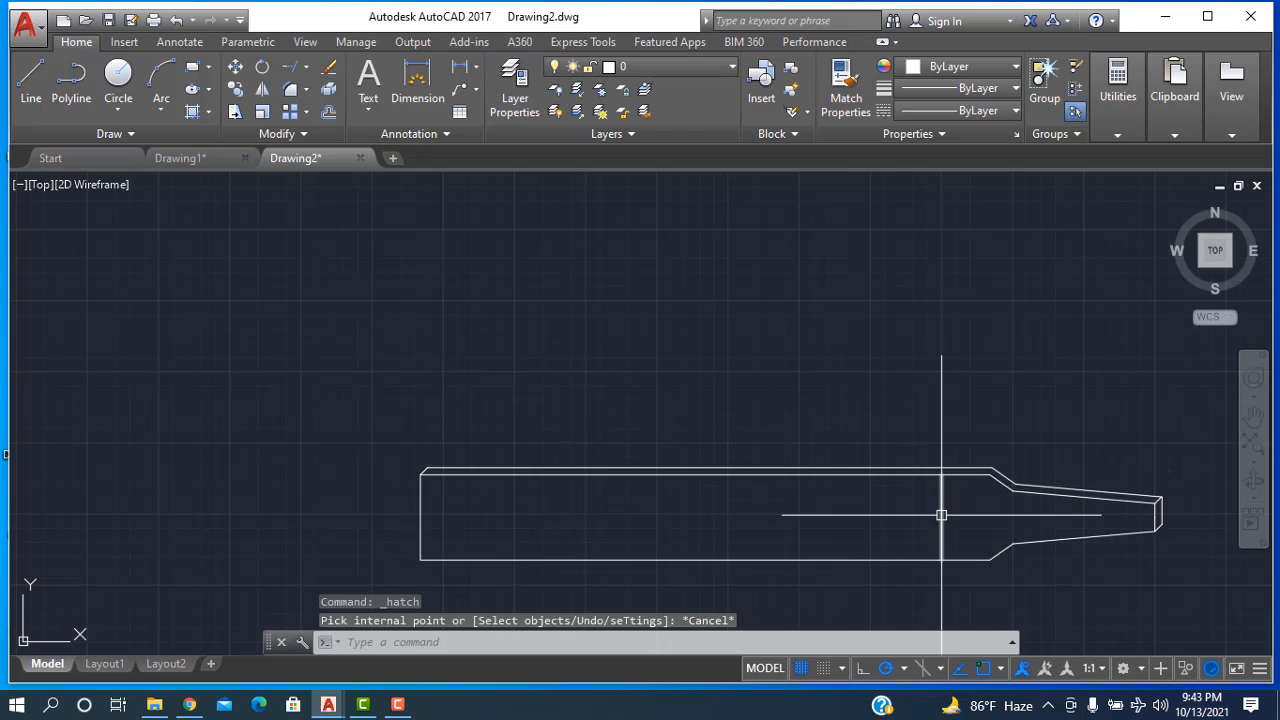
Step: Join the vertical line before the shoulder and the upper and lower parts of the inner outline
click(940, 515)
click(421, 510)
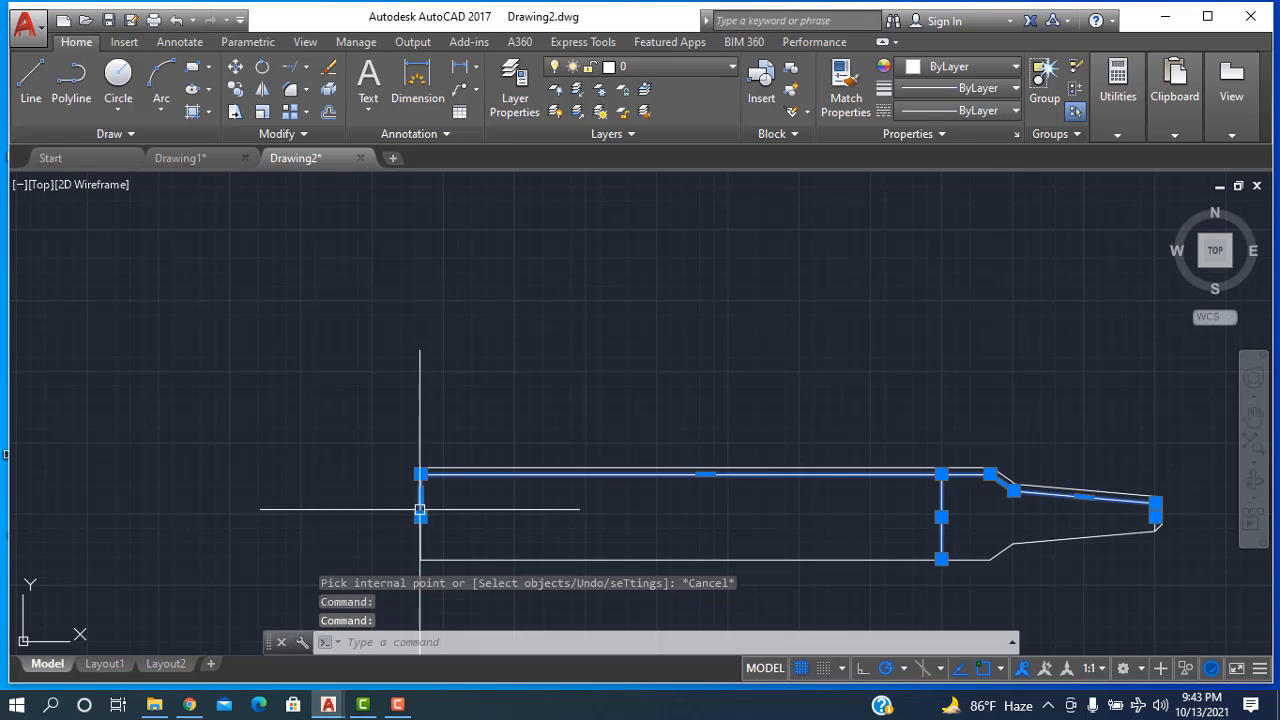
click(425, 557)
key(ctrl+shift+p)
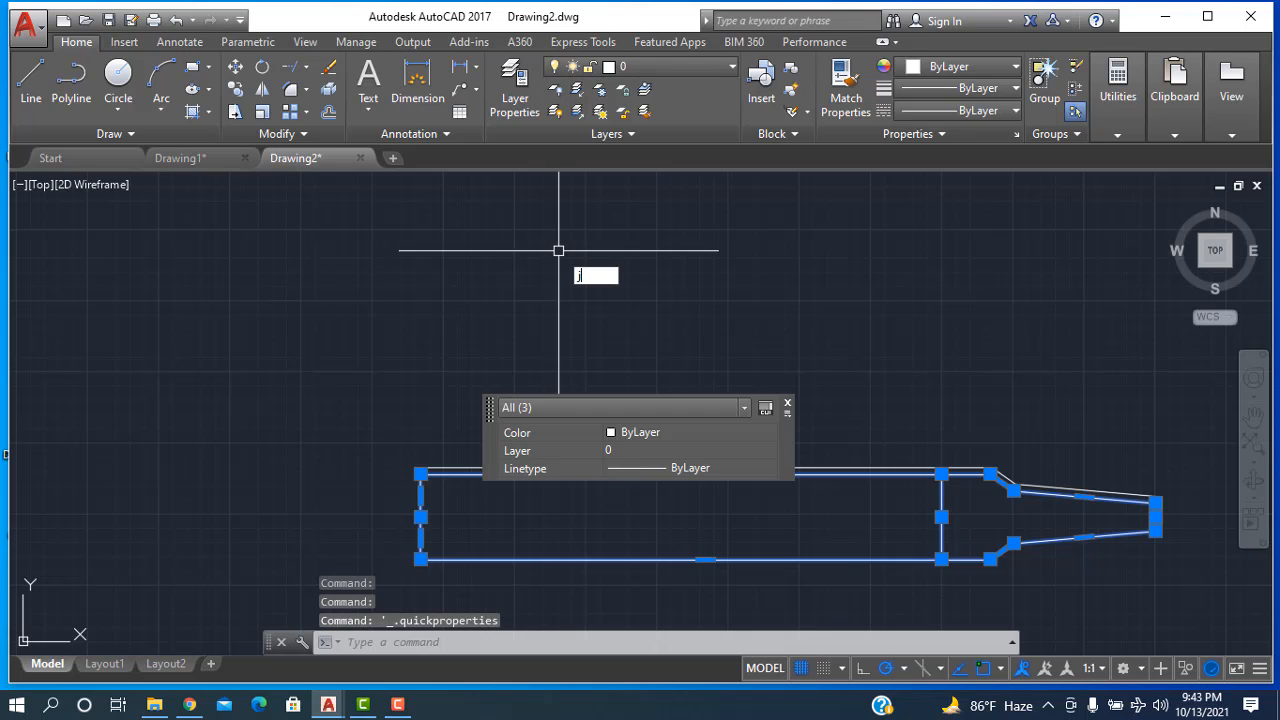
key(Return)
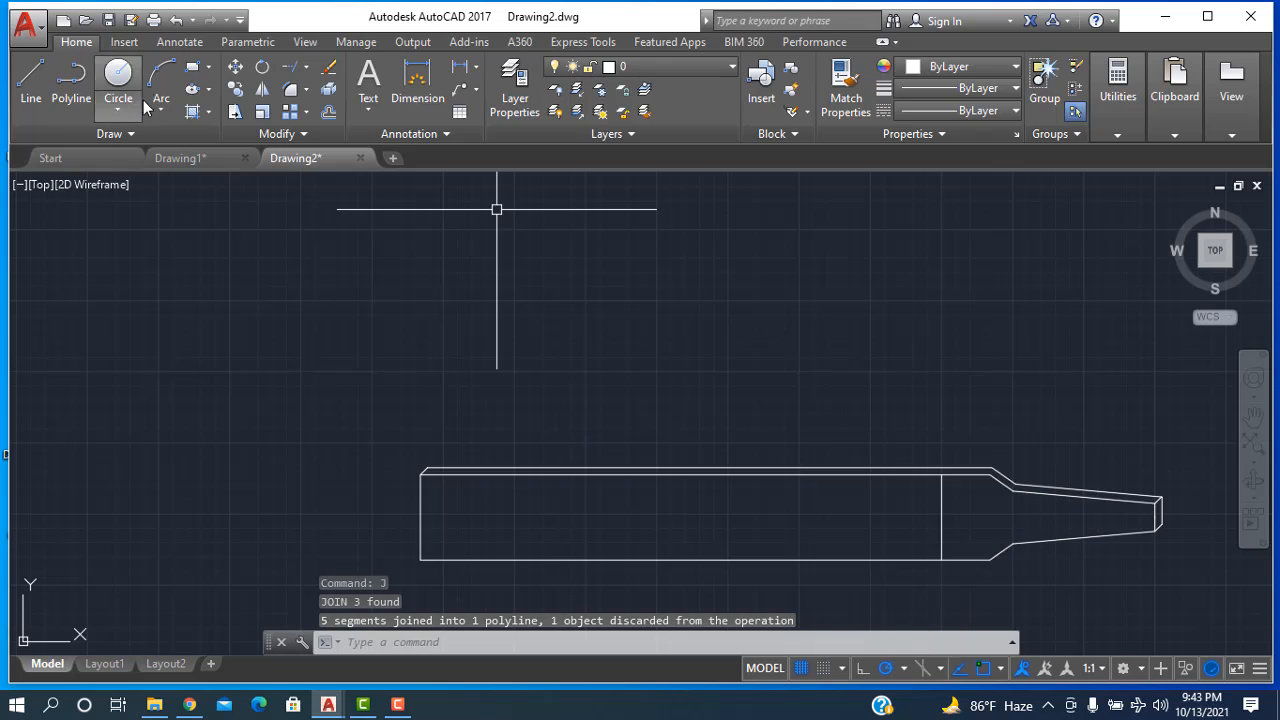
Step: Hatch the body area between its free end and the vertical line with the AR-HBONE pattern
click(192, 116)
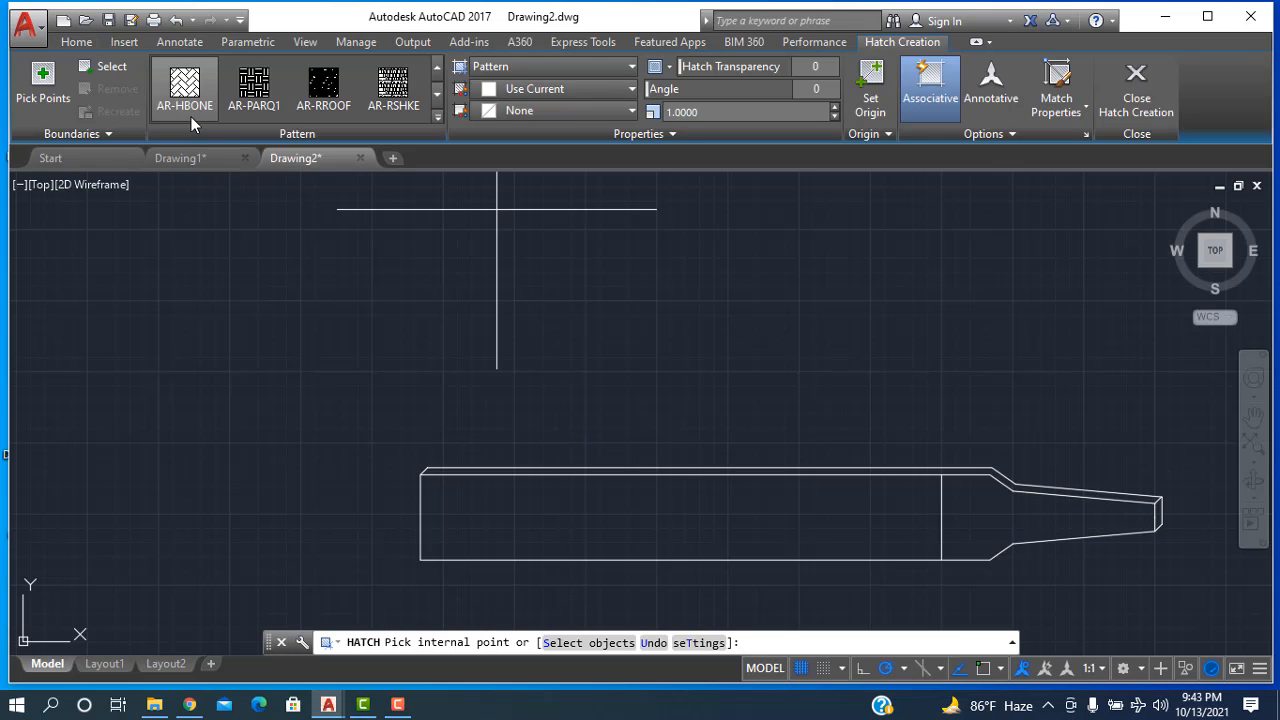
click(188, 95)
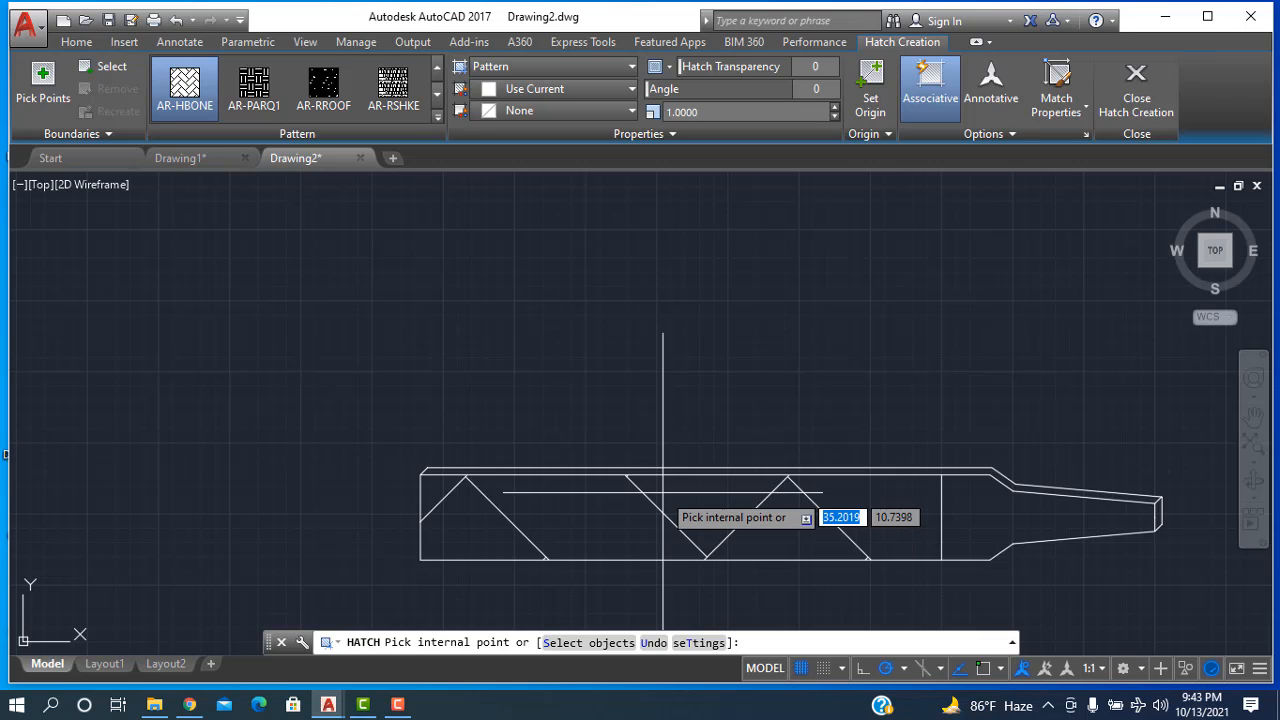
click(663, 492)
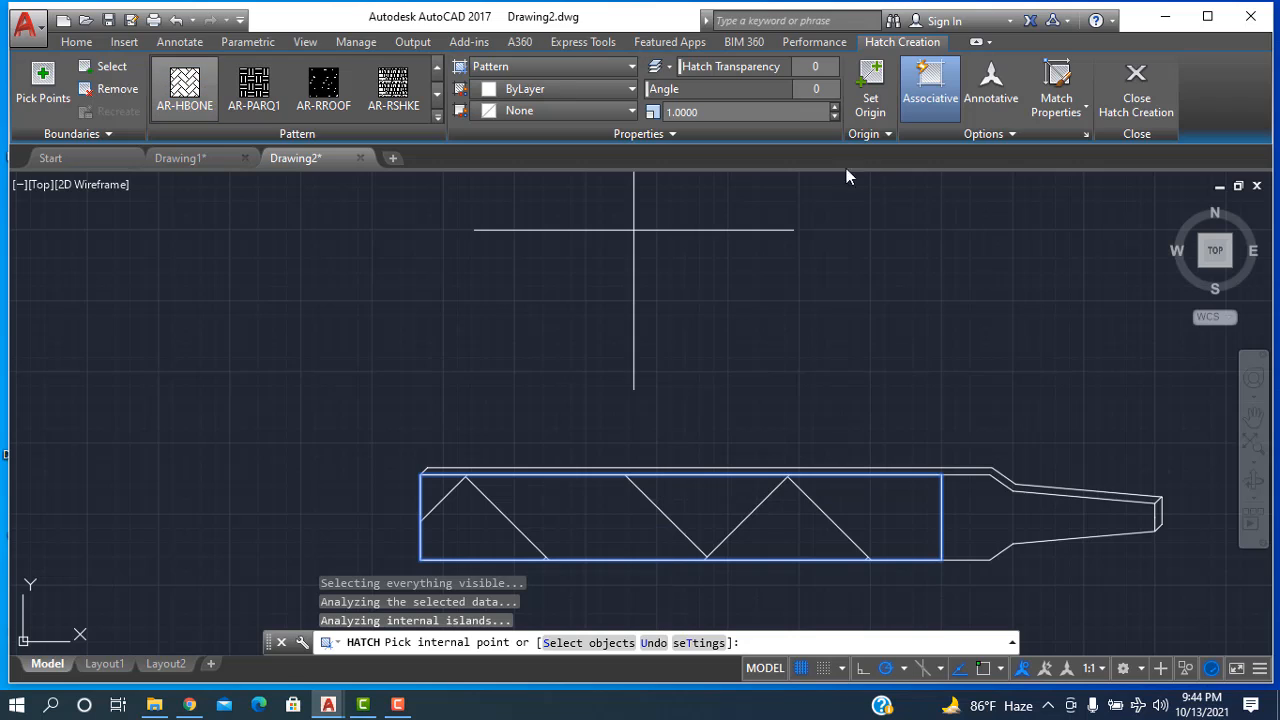
Step: Set the body hatch's scale to 0.1 and finish the hatch
click(835, 107)
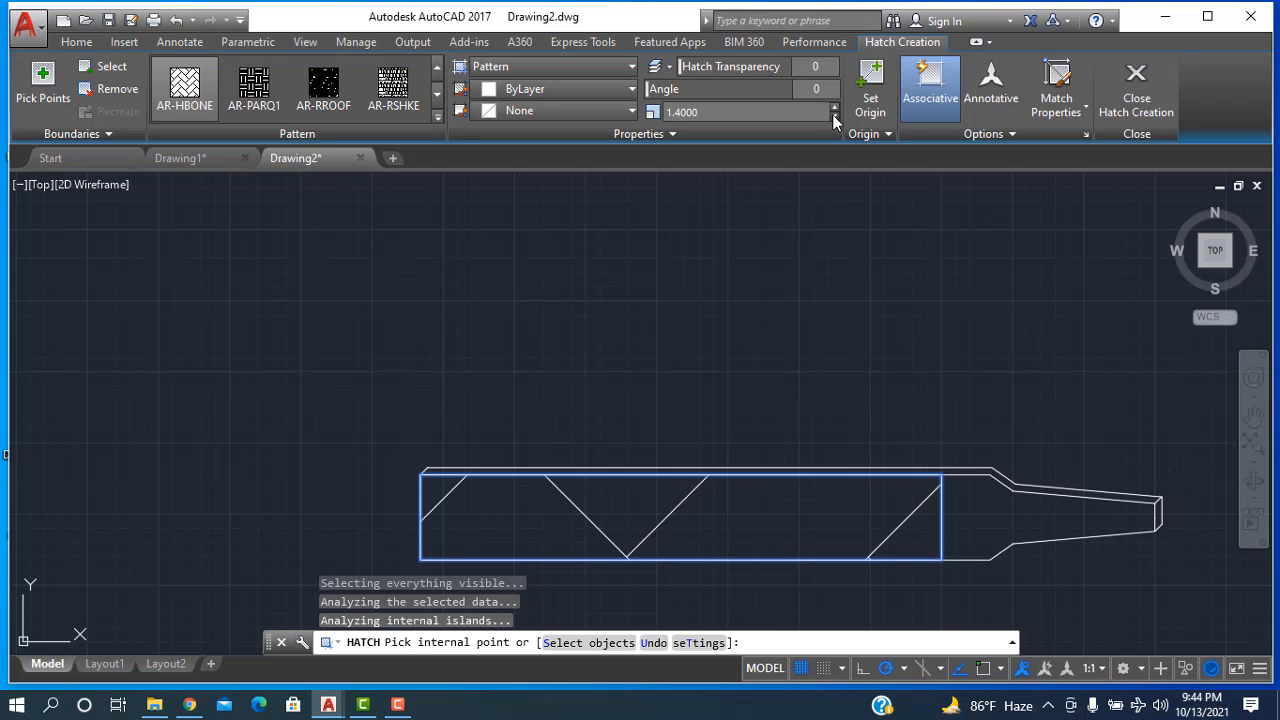
click(835, 117)
click(835, 117)
click(835, 117)
click(835, 117)
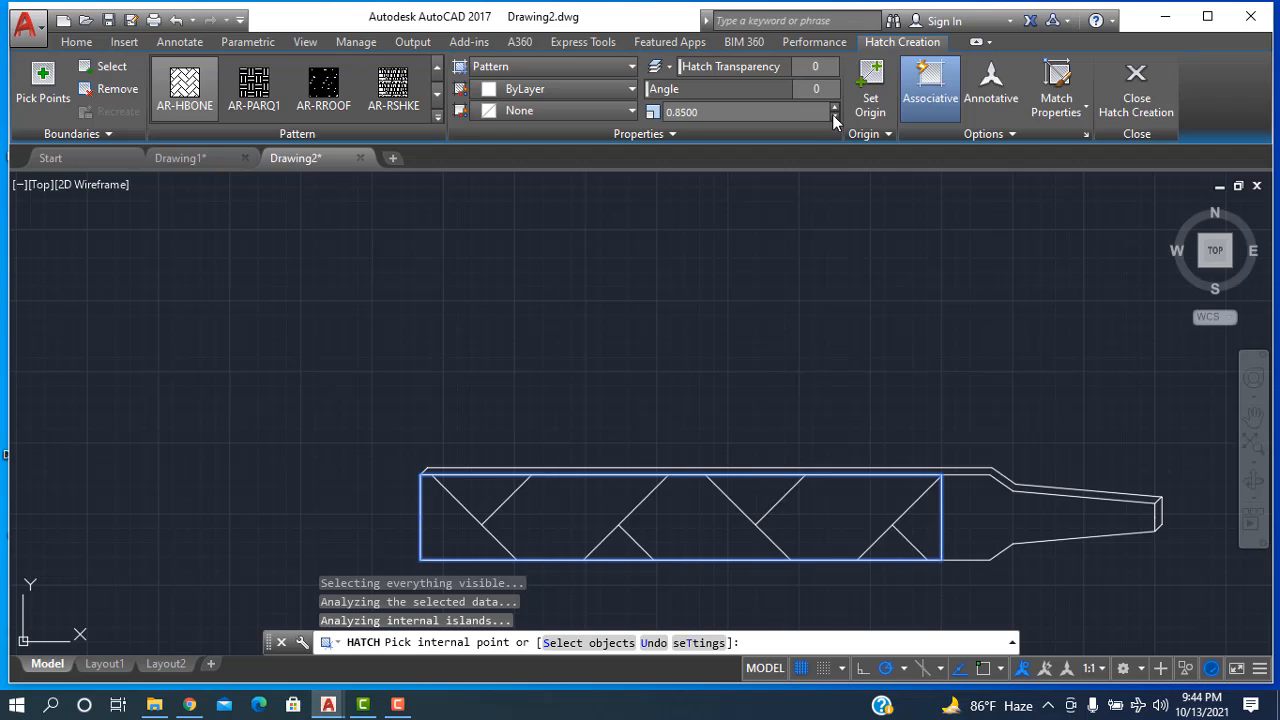
click(835, 117)
click(835, 117)
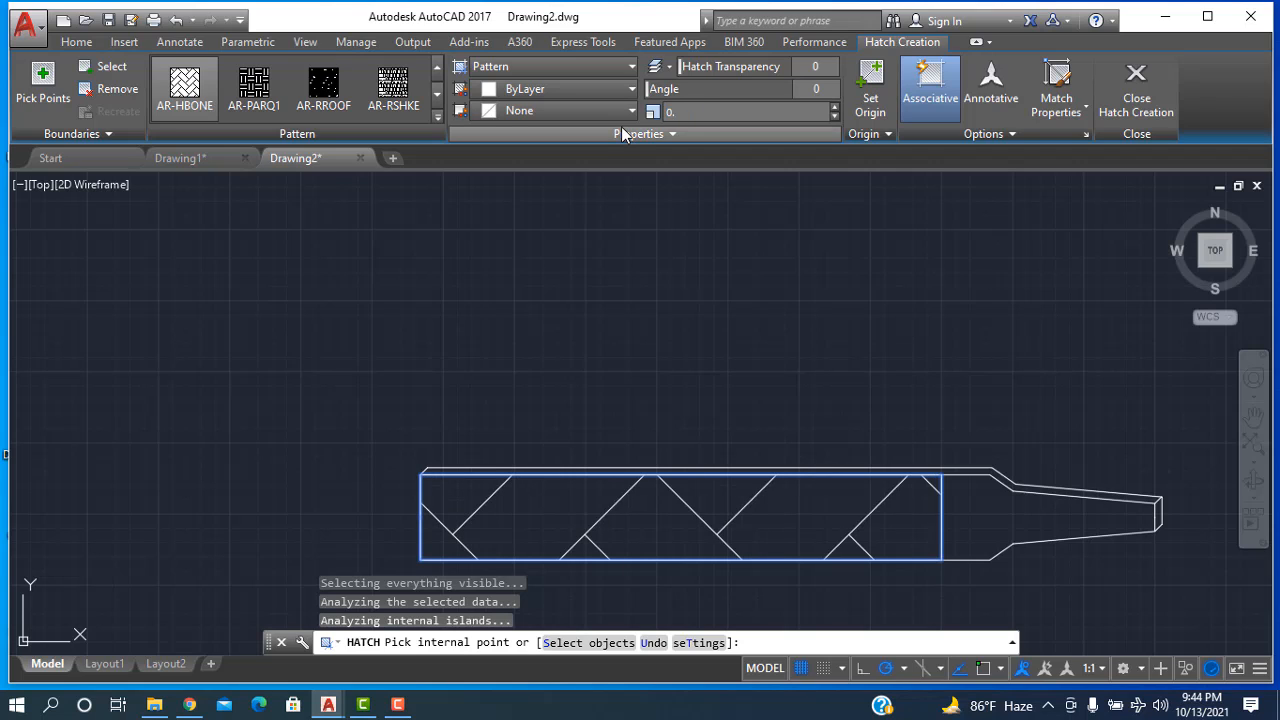
key(Return)
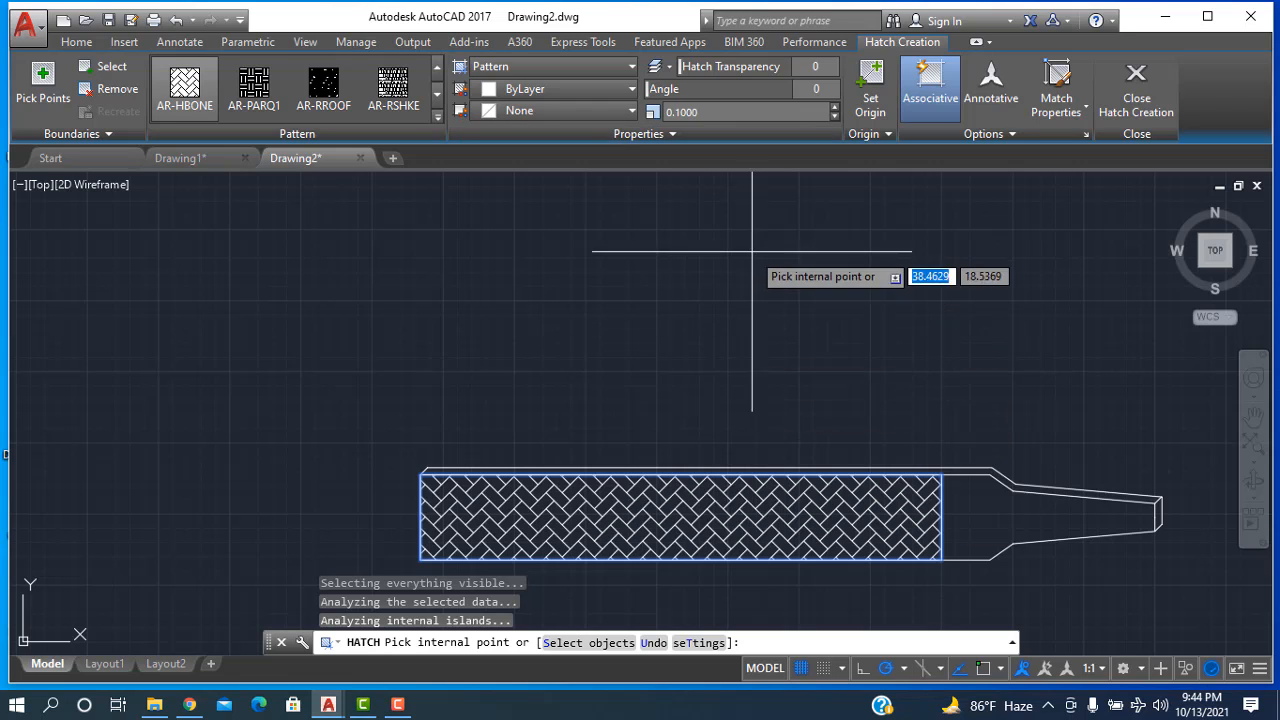
click(330, 90)
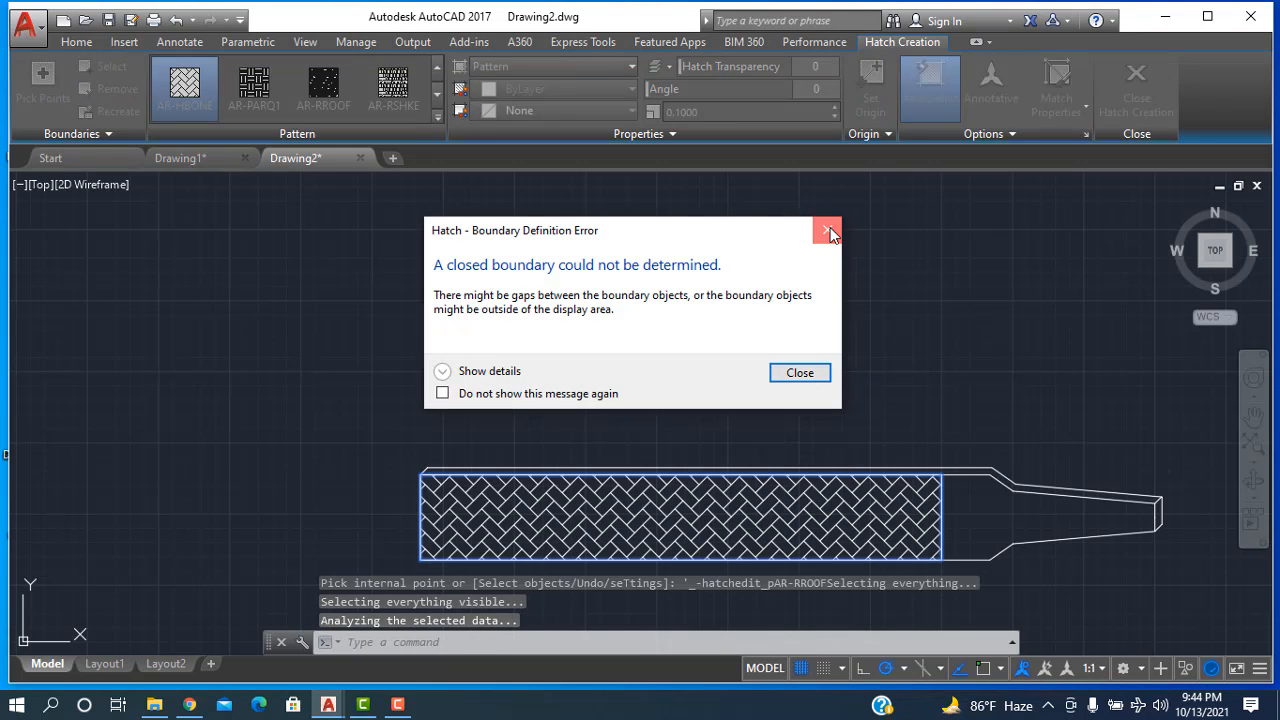
click(828, 231)
key(Escape)
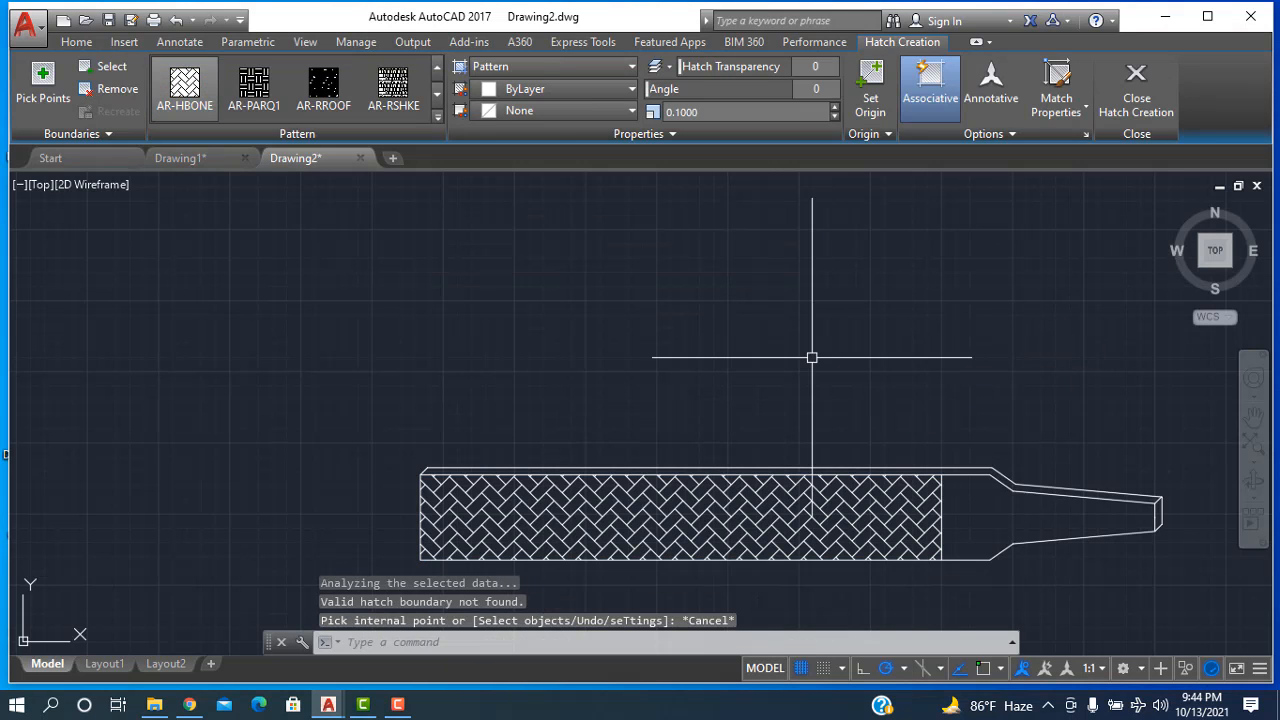
Step: Add a multileader labelled "Tang" with text height 1.5, pointing to the tang with its text above the file
scroll(766, 449, down, 2)
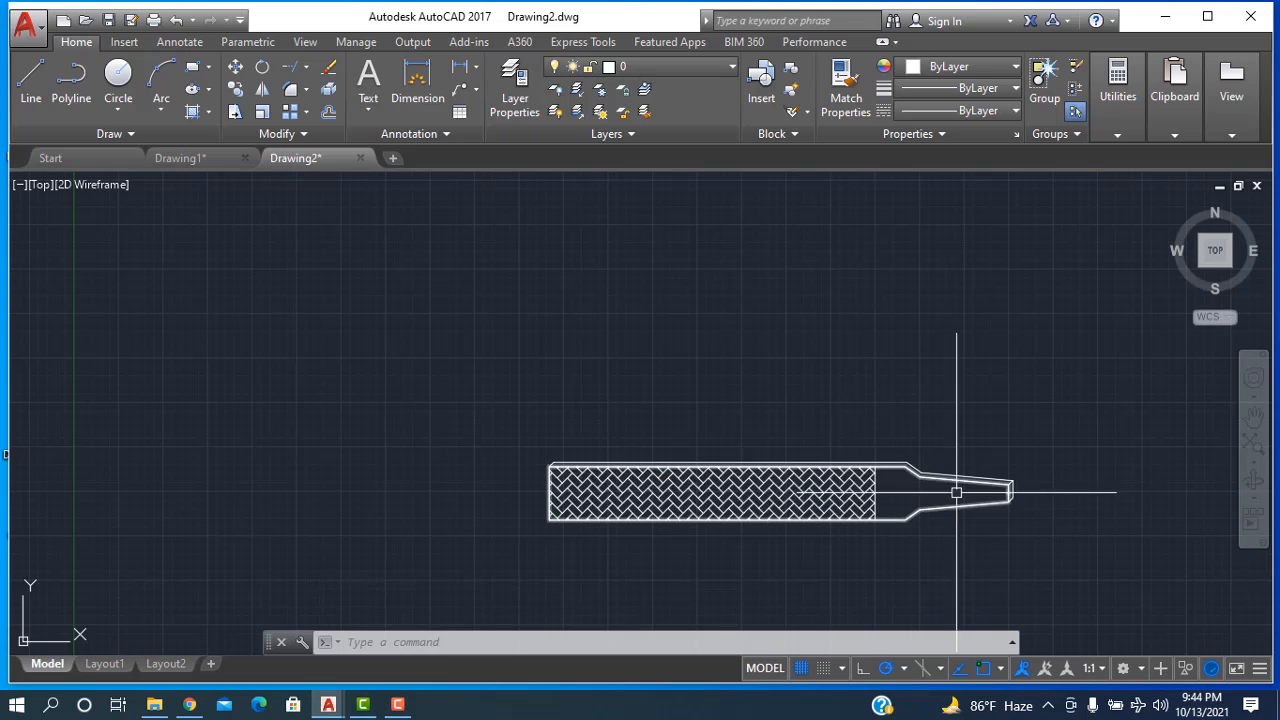
scroll(997, 517, up, 4)
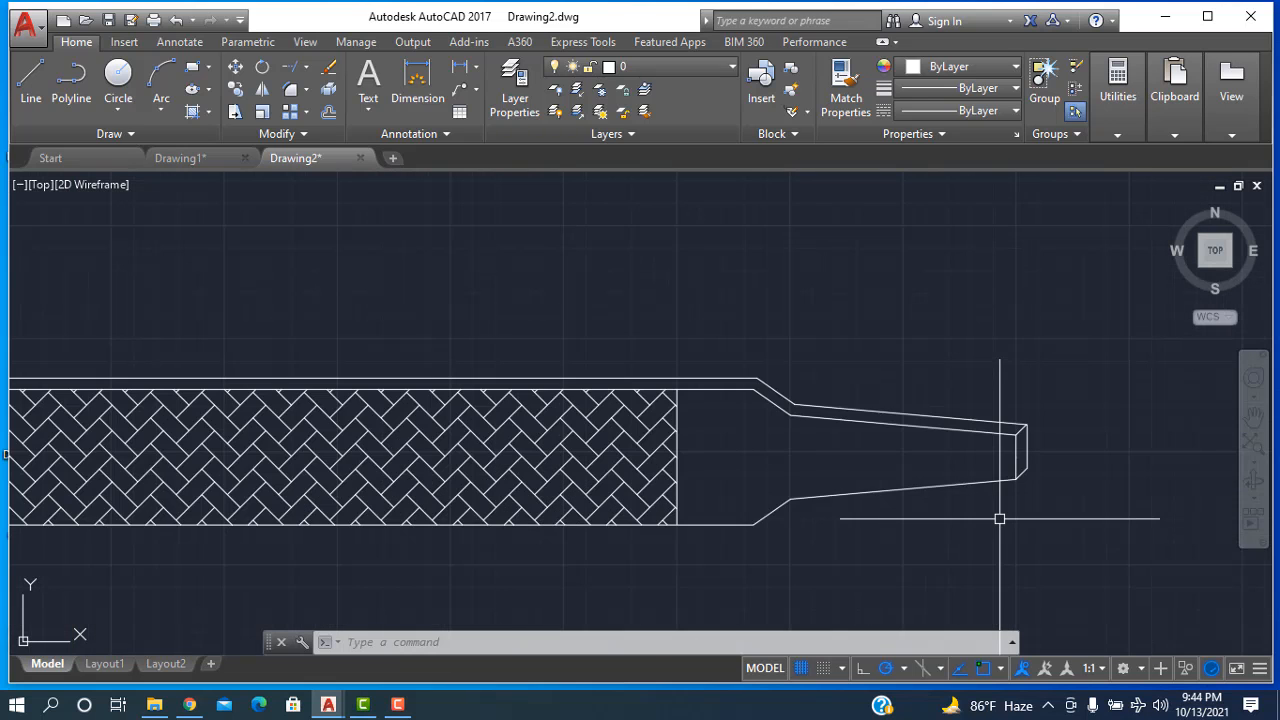
scroll(551, 506, down, 6)
scroll(370, 518, up, 4)
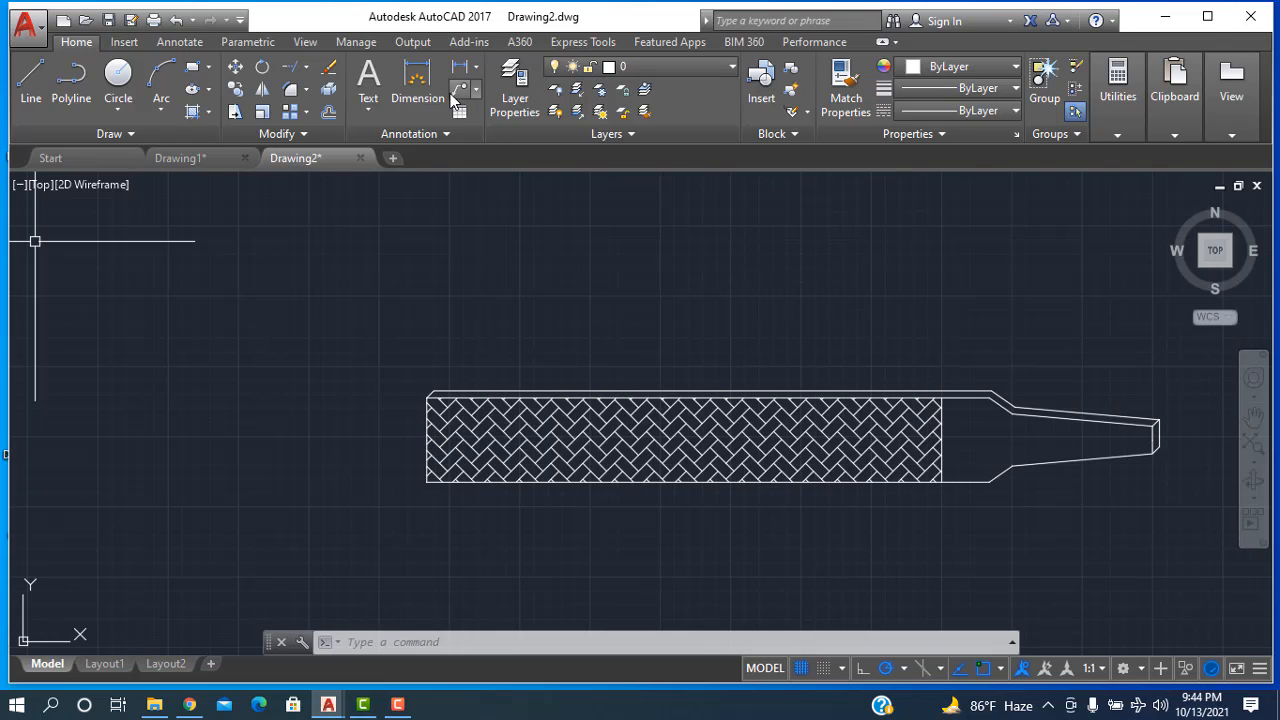
click(458, 93)
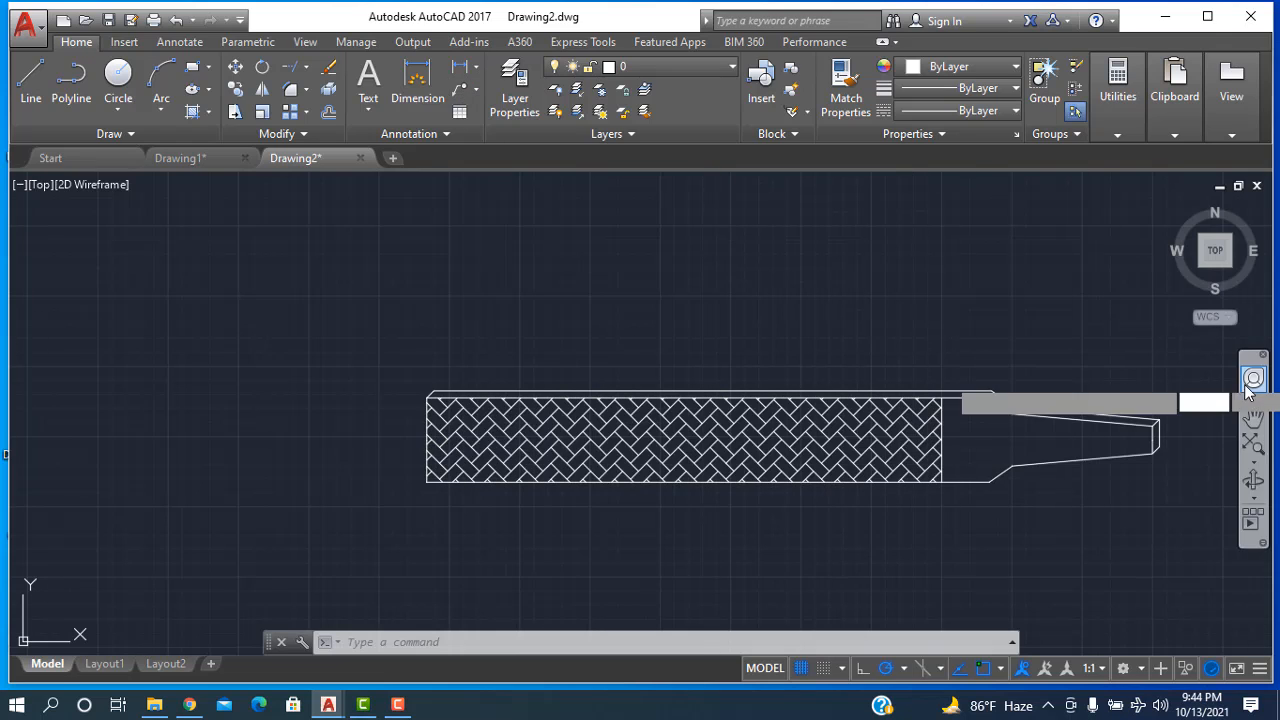
click(1111, 440)
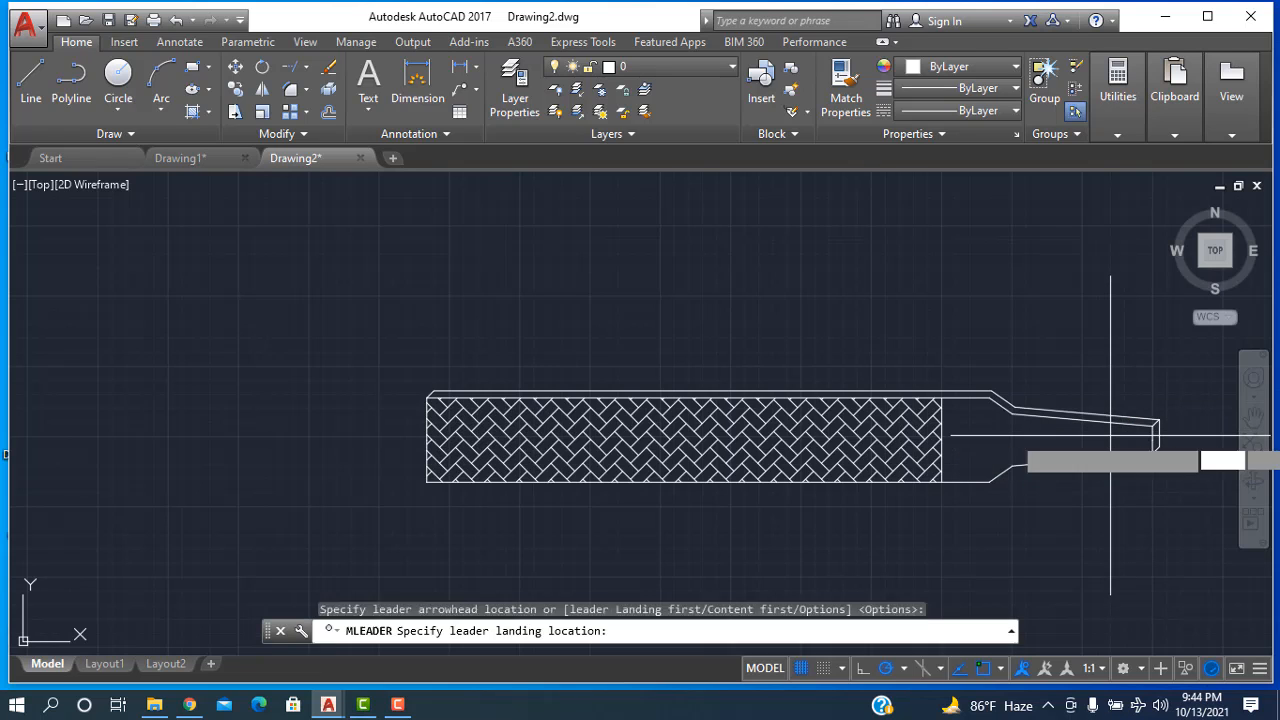
click(1111, 305)
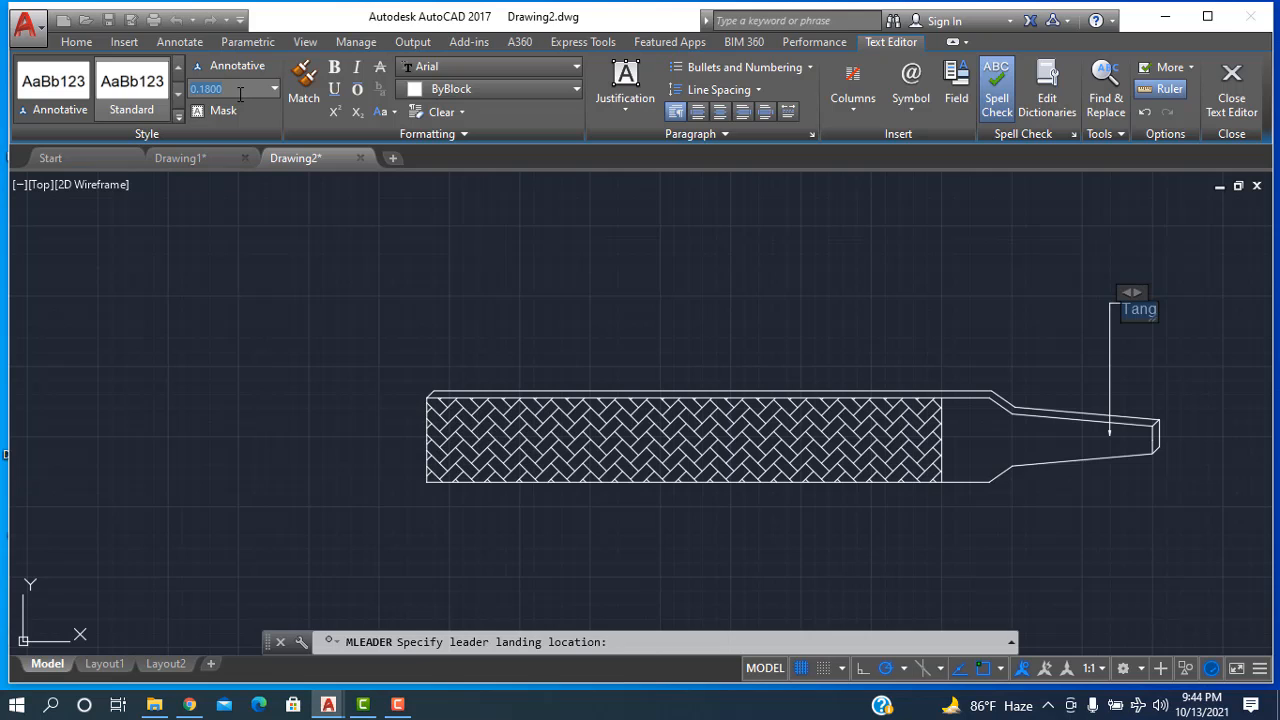
key(Return)
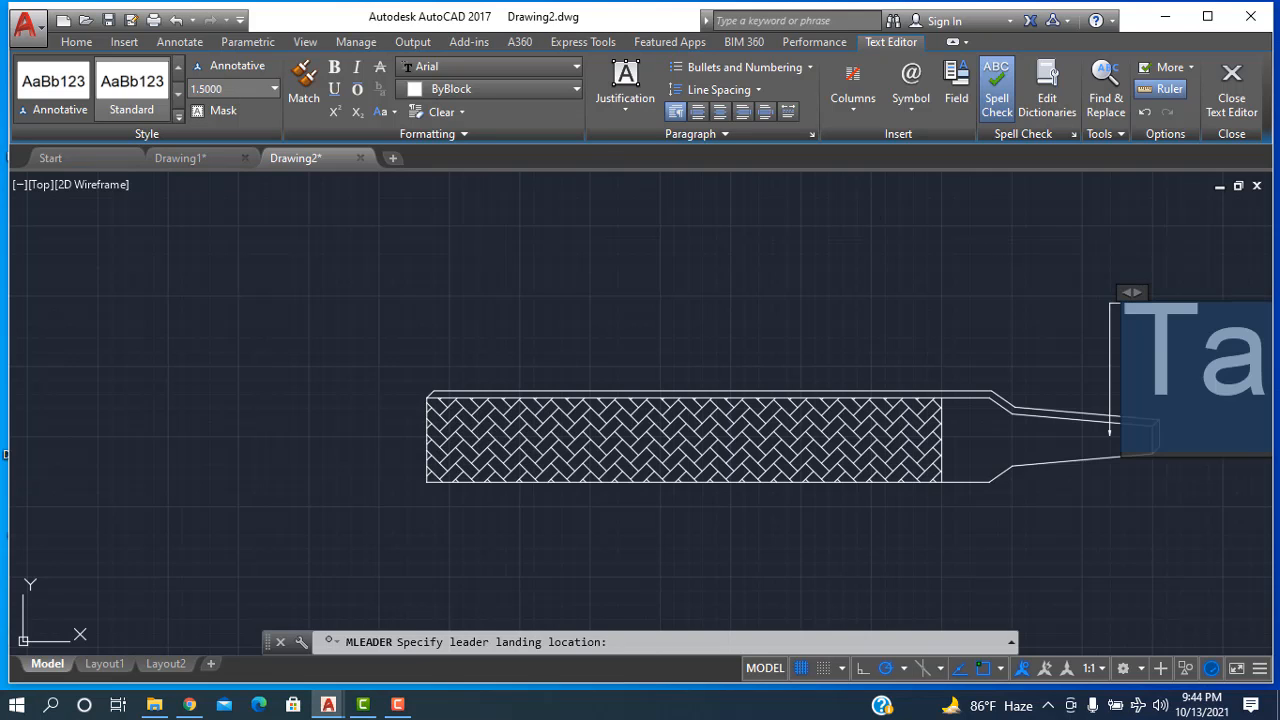
click(305, 343)
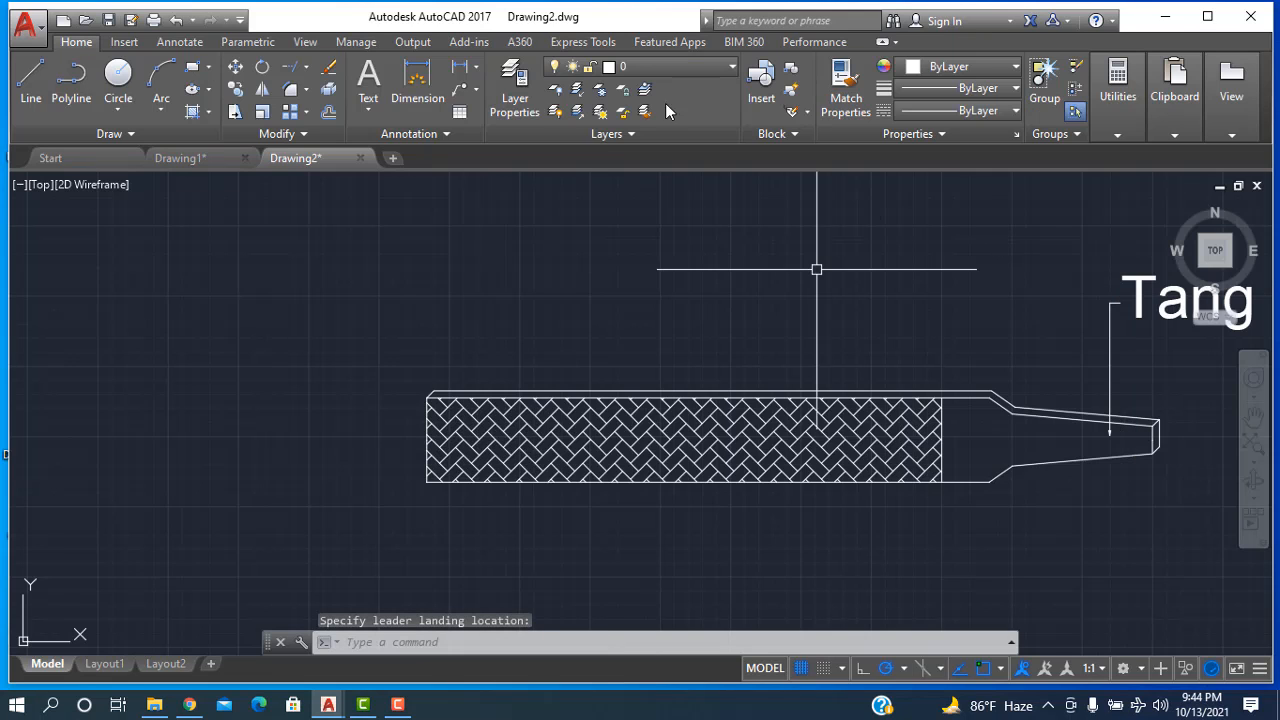
Step: Add a multileader labelled "Heel" with text height 1.5, pointing to the unhatched area before the shoulder
click(459, 89)
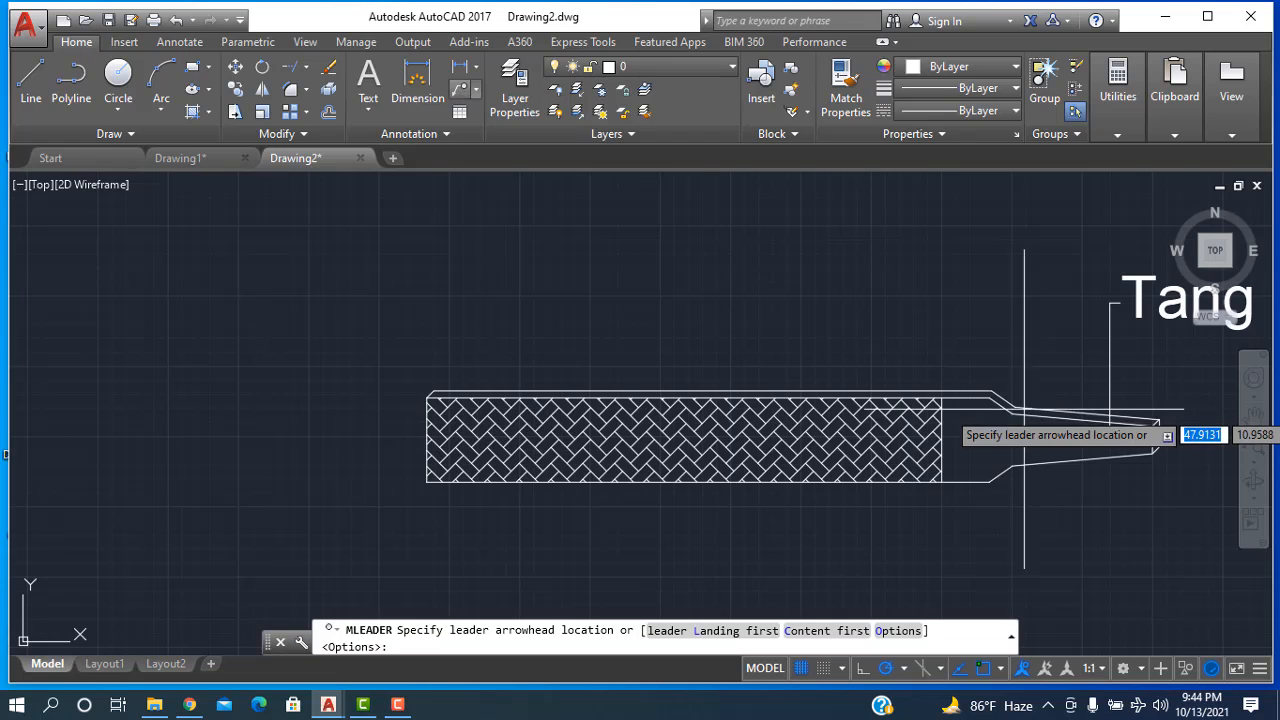
click(970, 436)
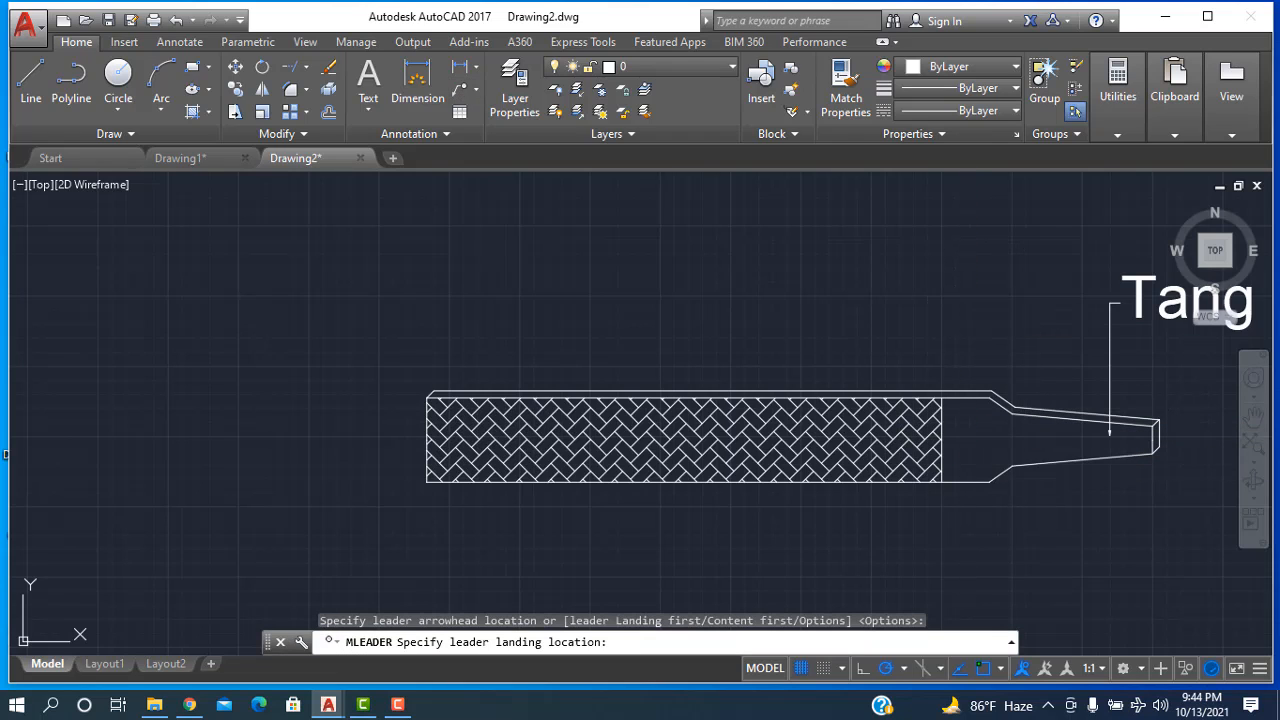
click(980, 303)
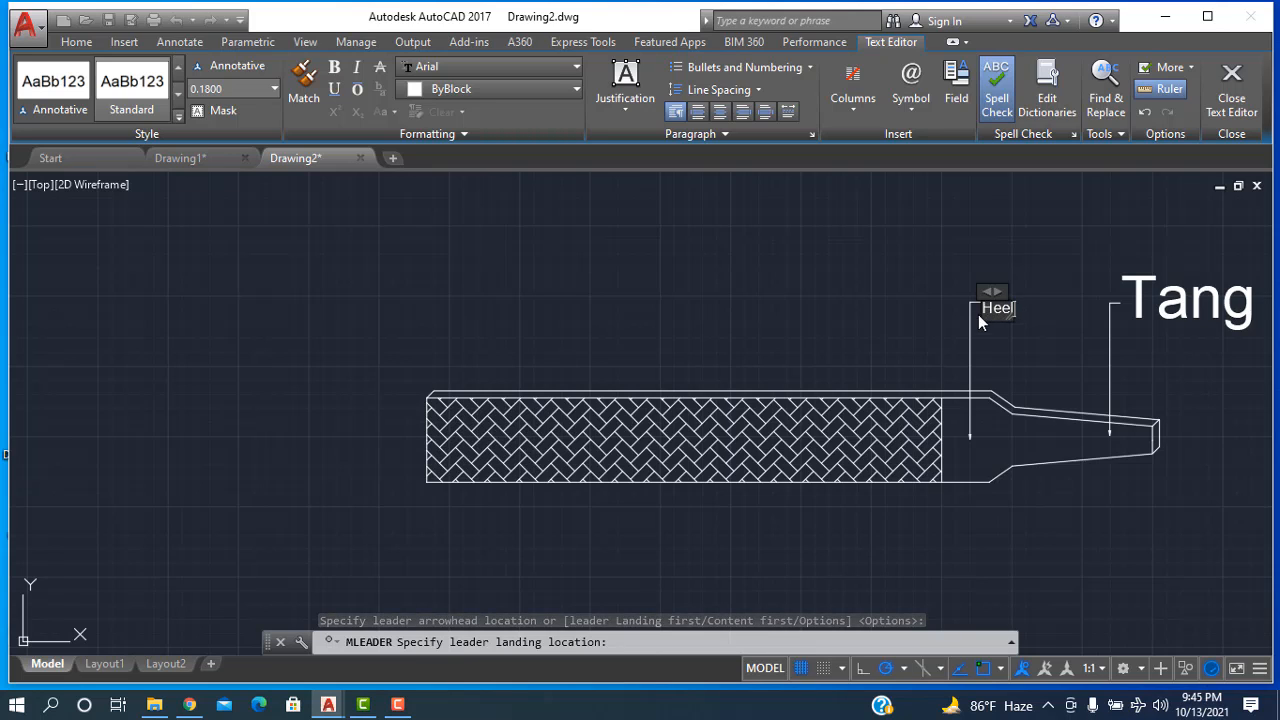
drag(981, 311, 1024, 310)
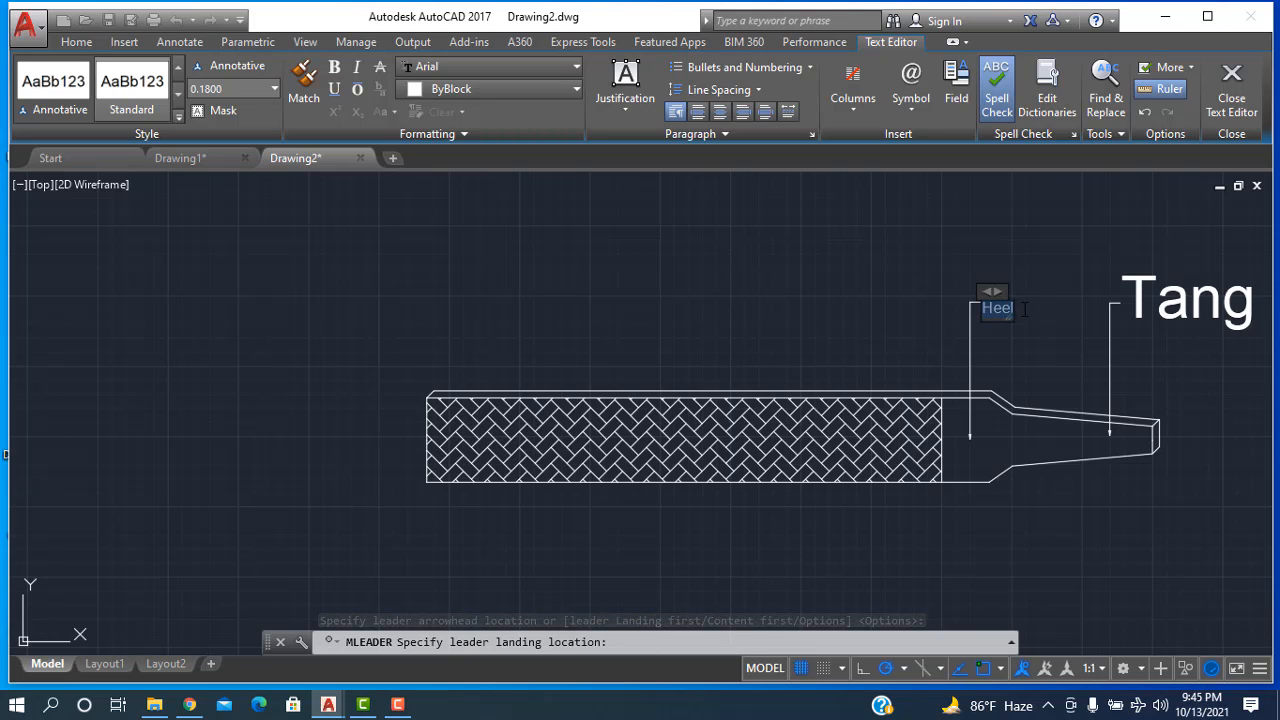
click(240, 94)
text(1.)
key(Return)
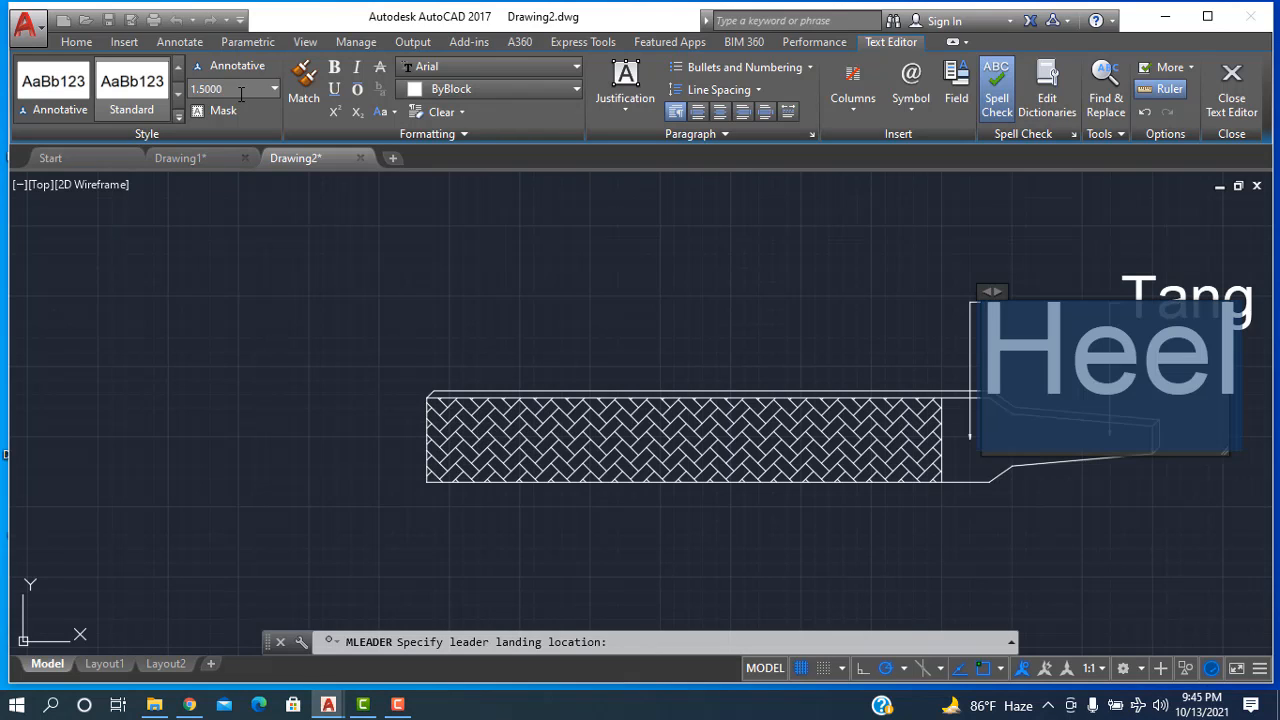
click(719, 282)
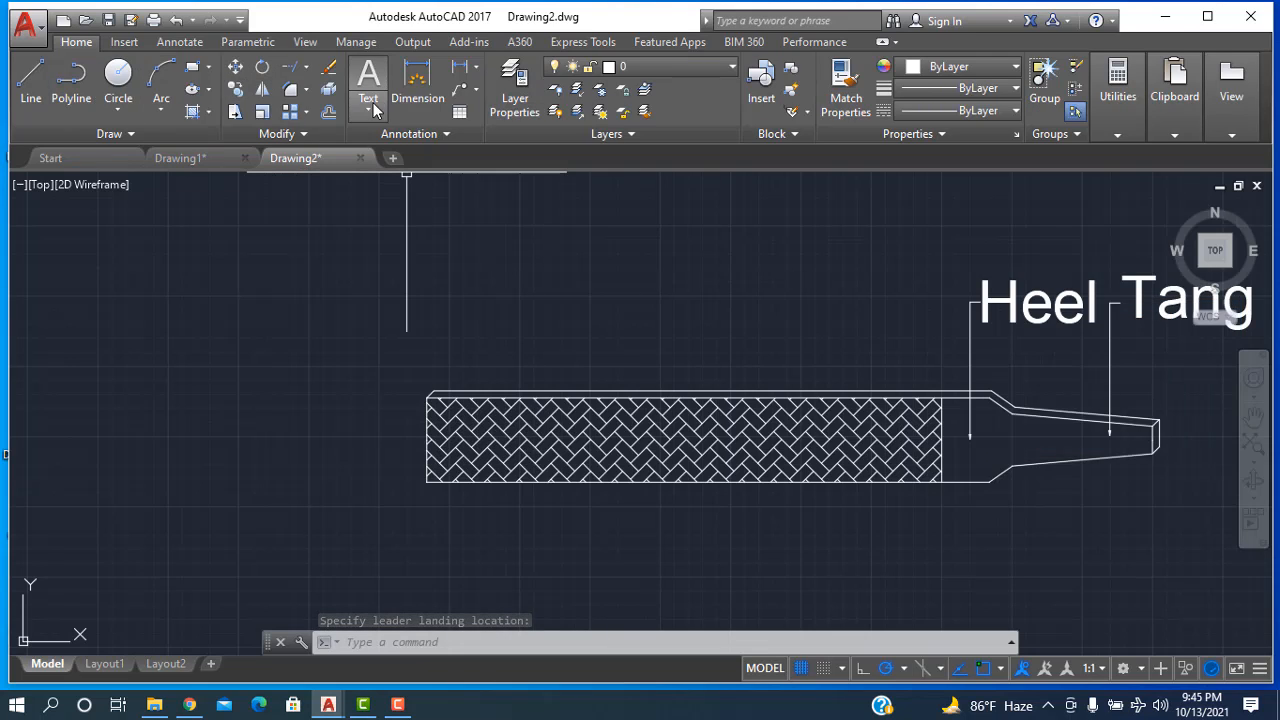
Step: Add a multileader labelled "Face" with text height 1.5, pointing to the middle of the hatched area with its text above the file
click(462, 95)
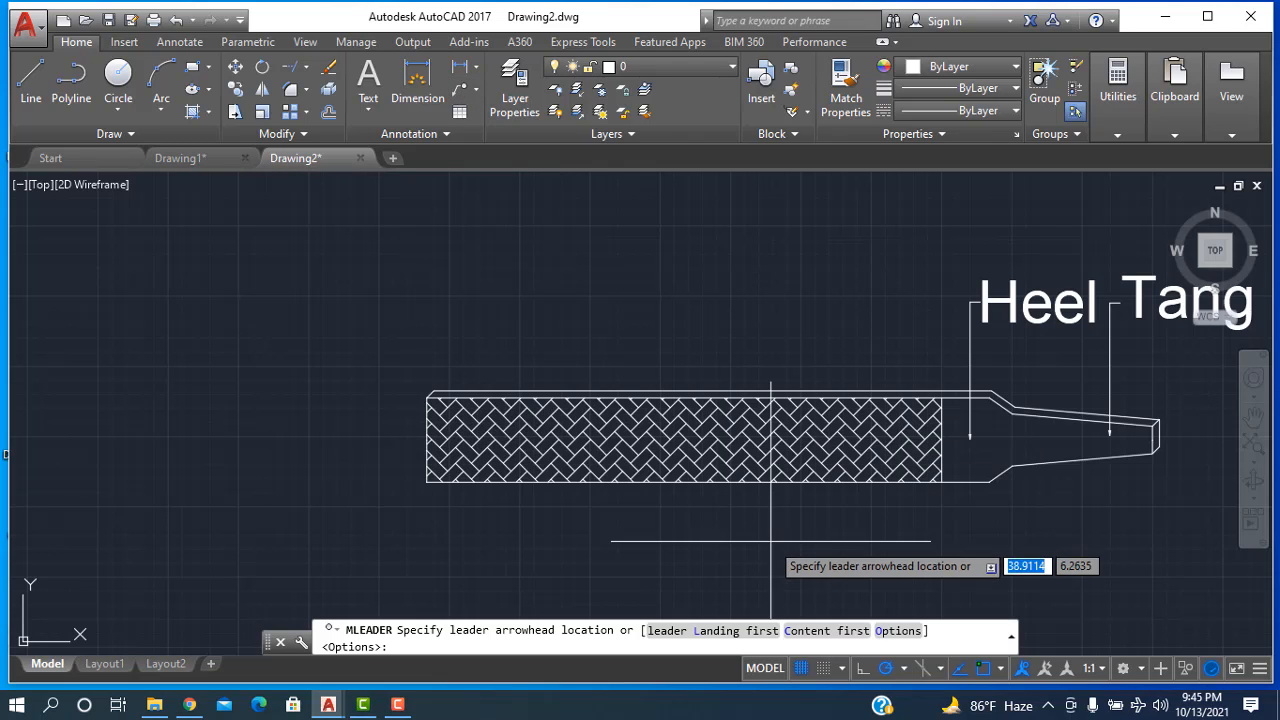
click(663, 443)
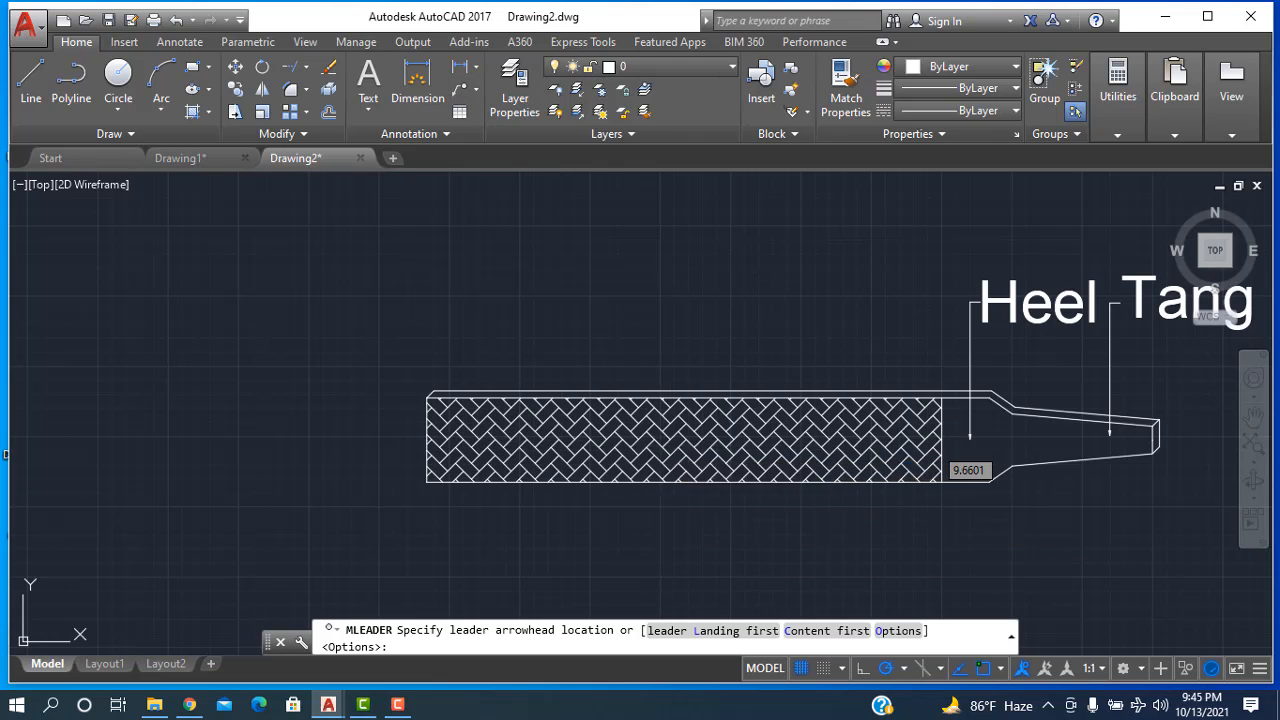
click(663, 261)
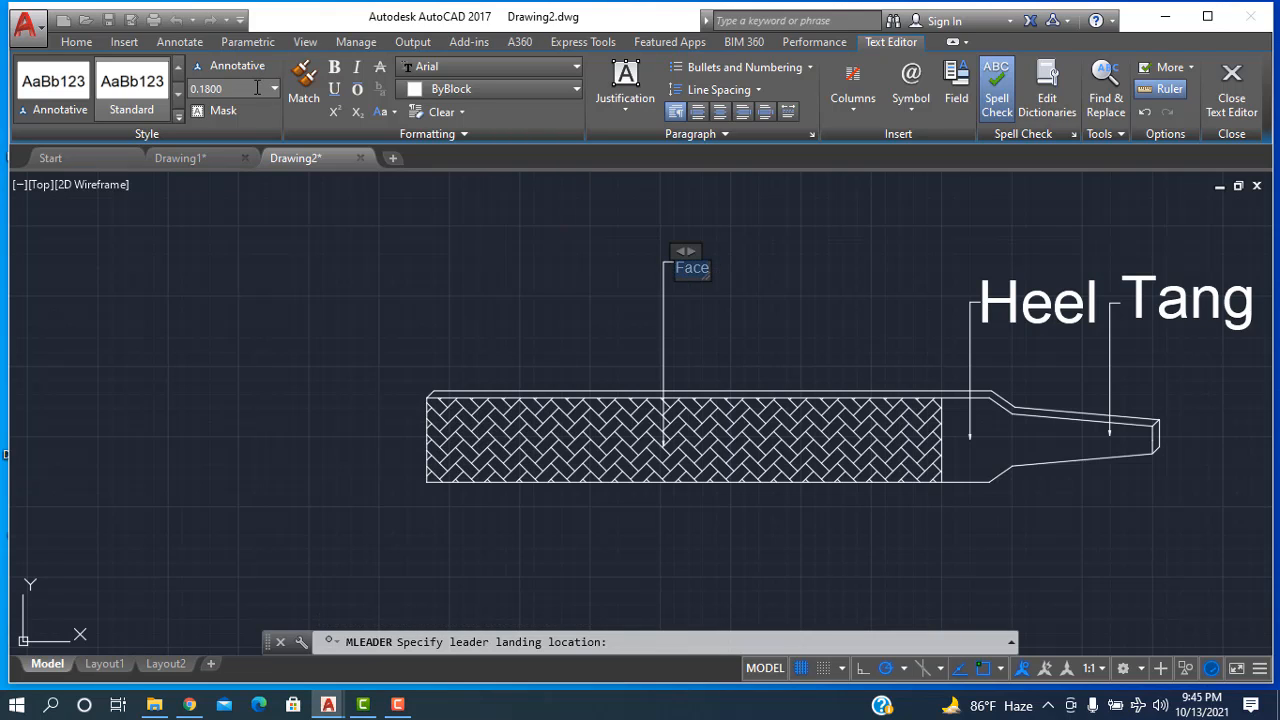
key(Return)
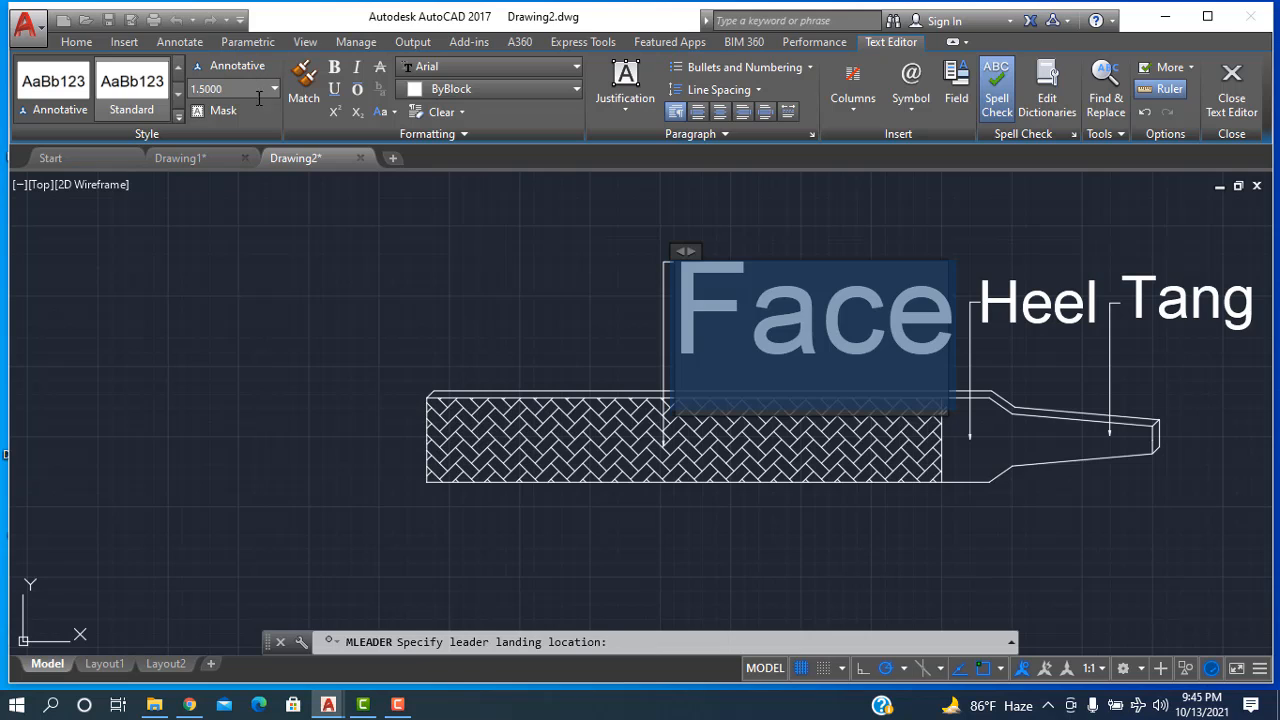
click(575, 279)
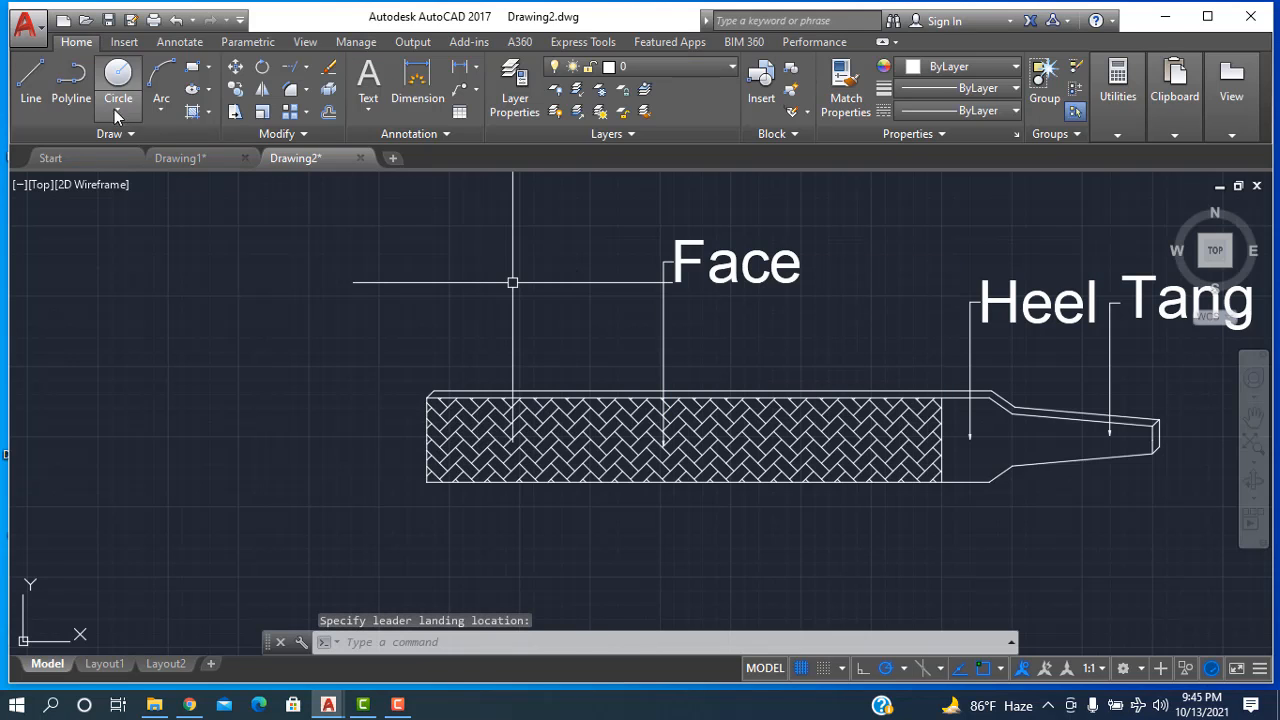
Step: Add a multileader labelled "point" with text height 1.5, pointing to the hatched area near the file's free end, text above
click(459, 92)
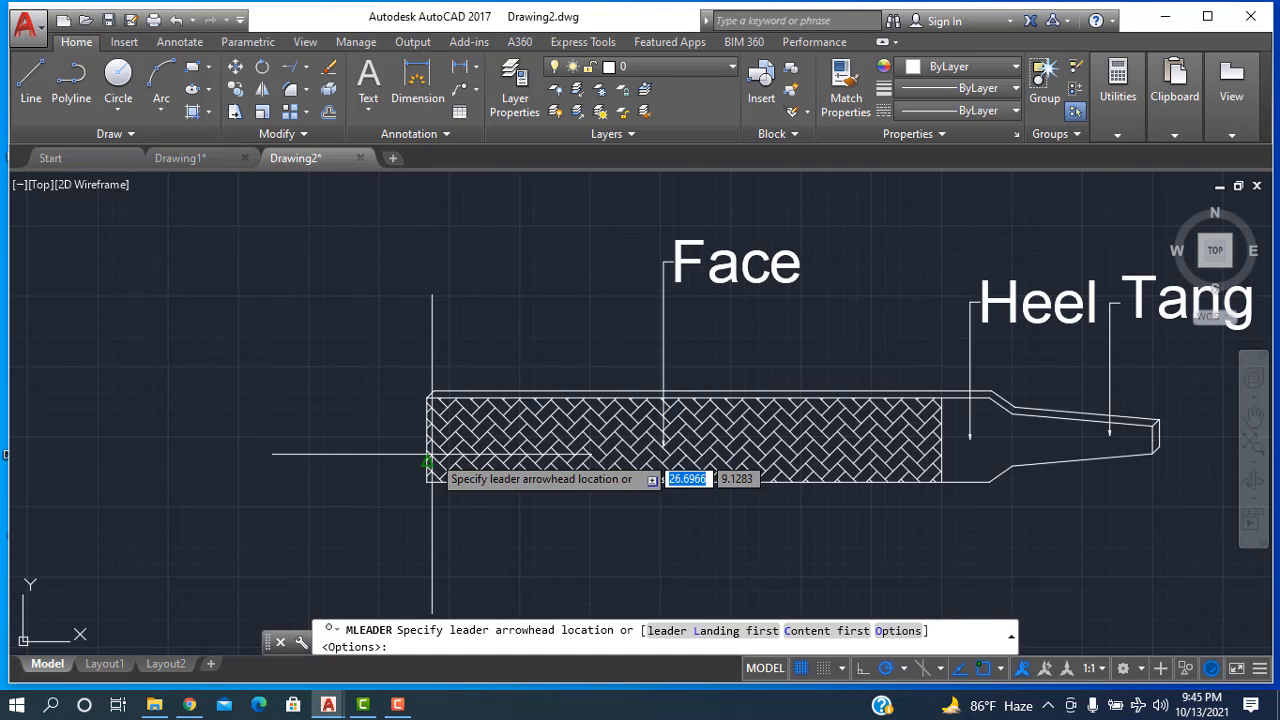
click(449, 437)
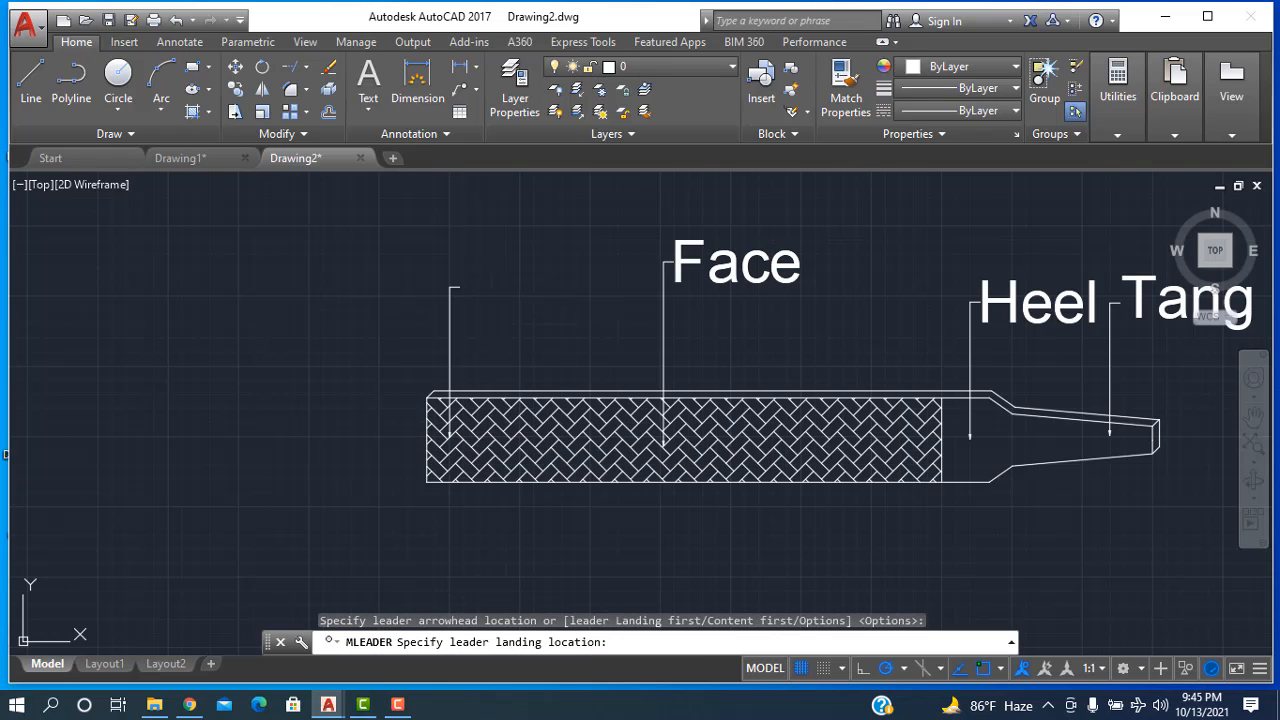
click(459, 288)
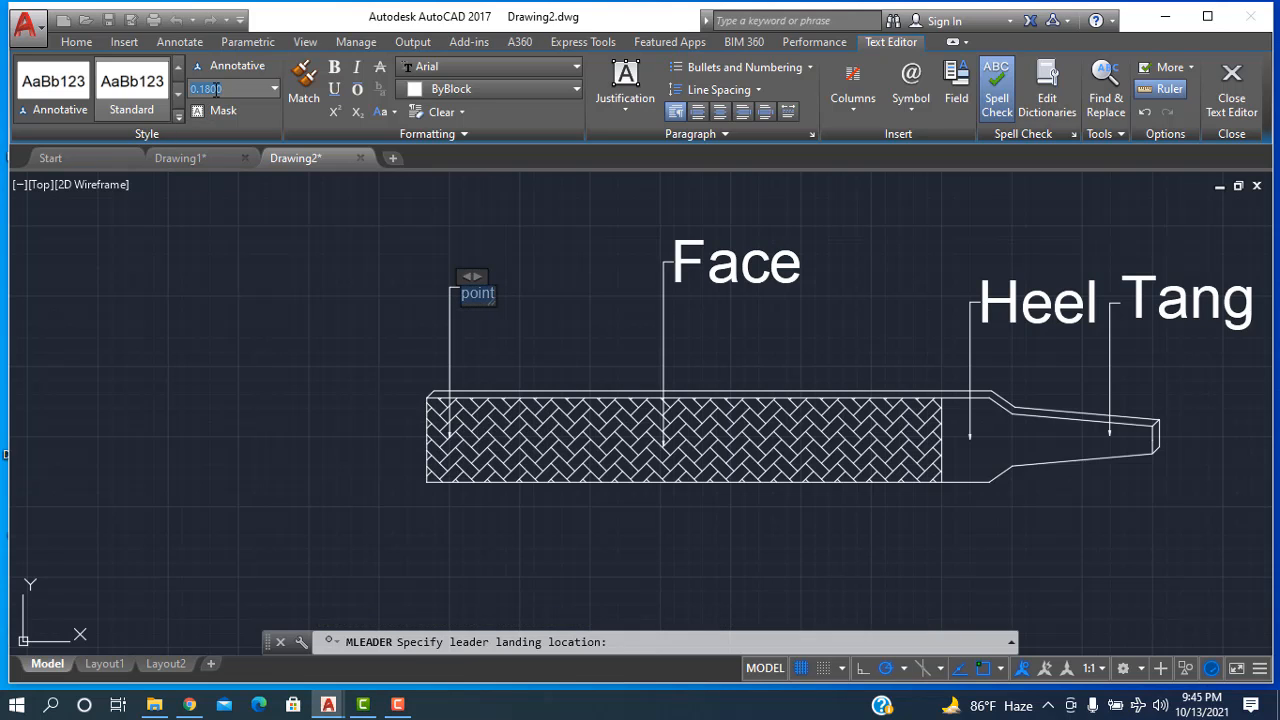
key(Return)
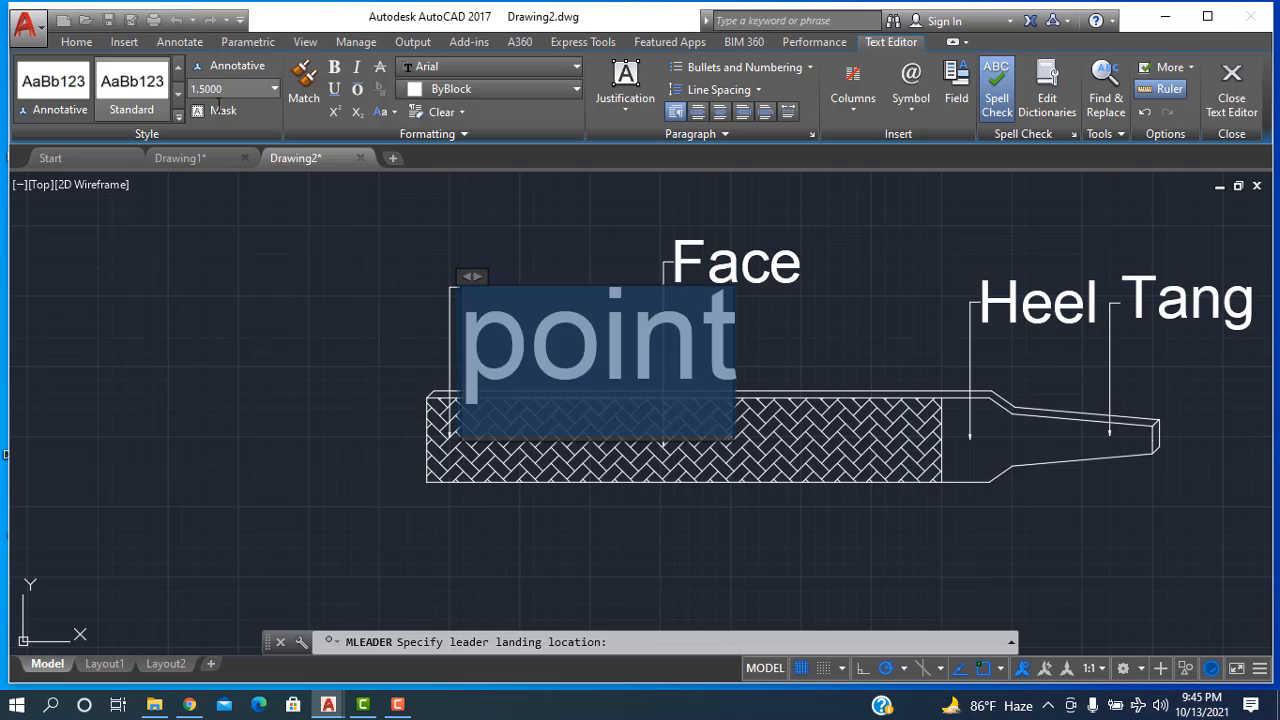
click(405, 296)
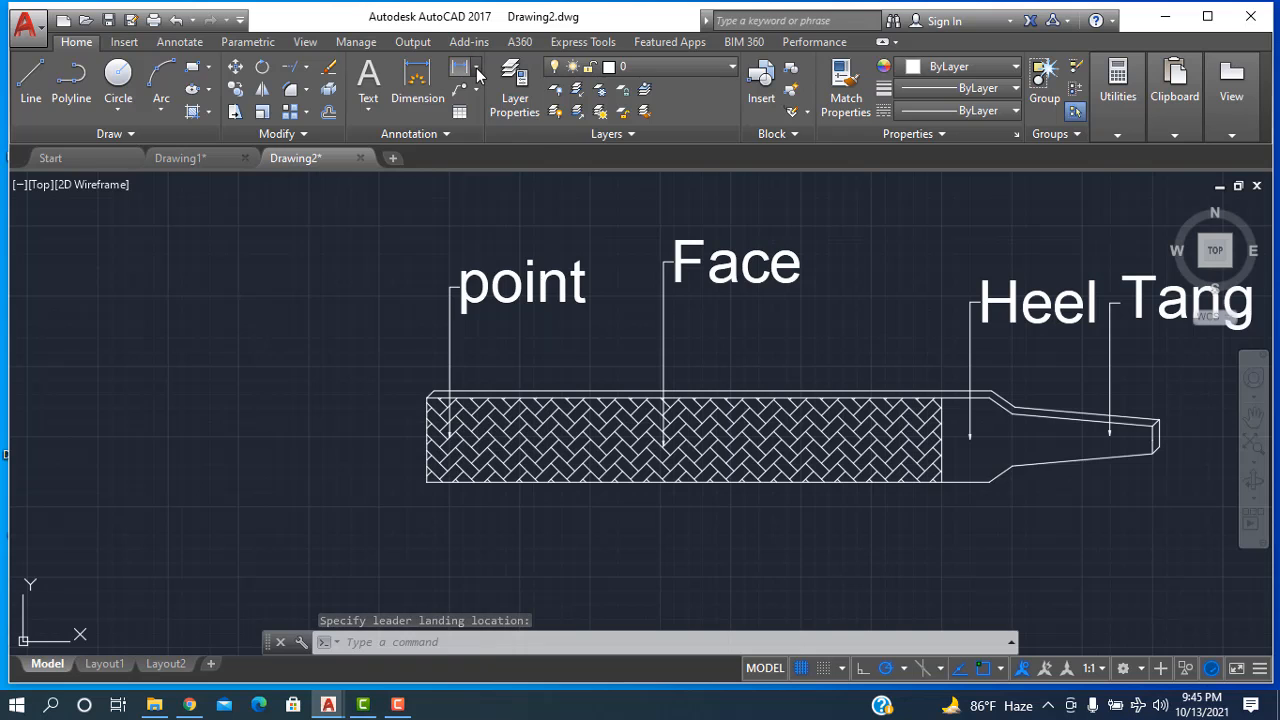
Step: Add a horizontal linear dimension below the file, from the free end's lower corner to the tang's end
click(477, 70)
click(500, 94)
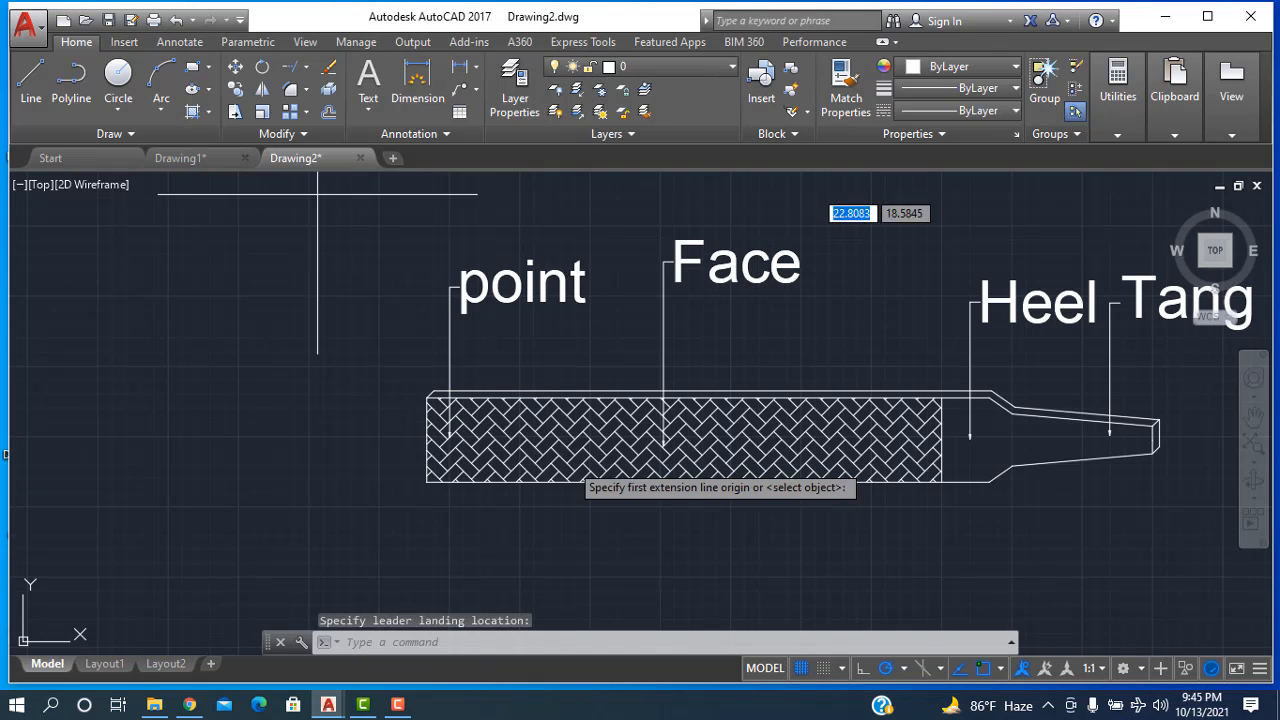
click(427, 481)
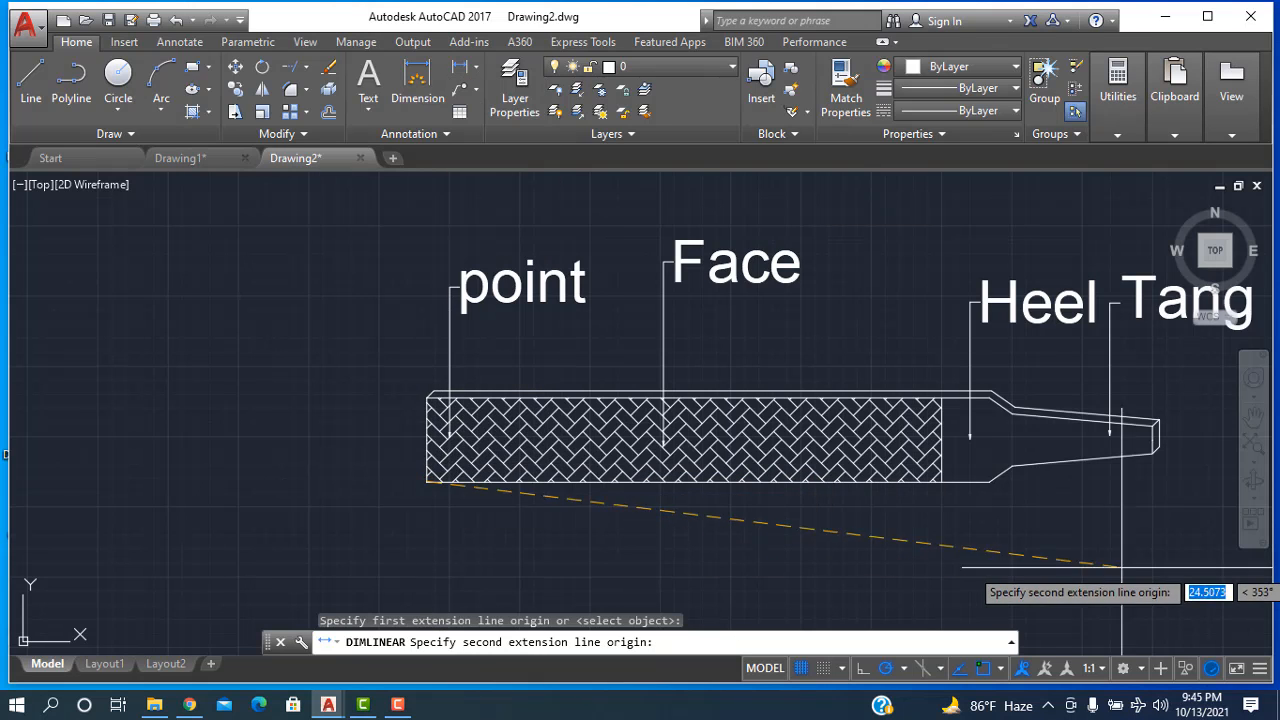
click(1159, 447)
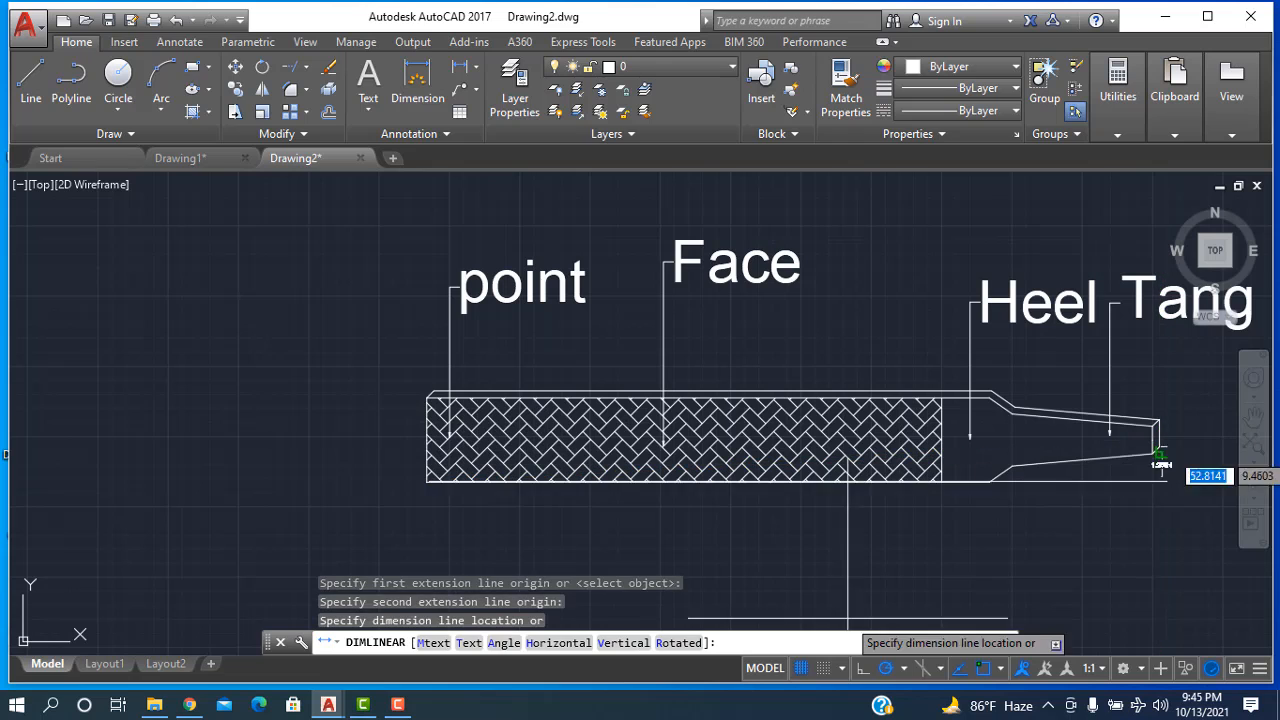
click(793, 573)
Step: Replace the overall dimension's measured text with "Length"
click(793, 573)
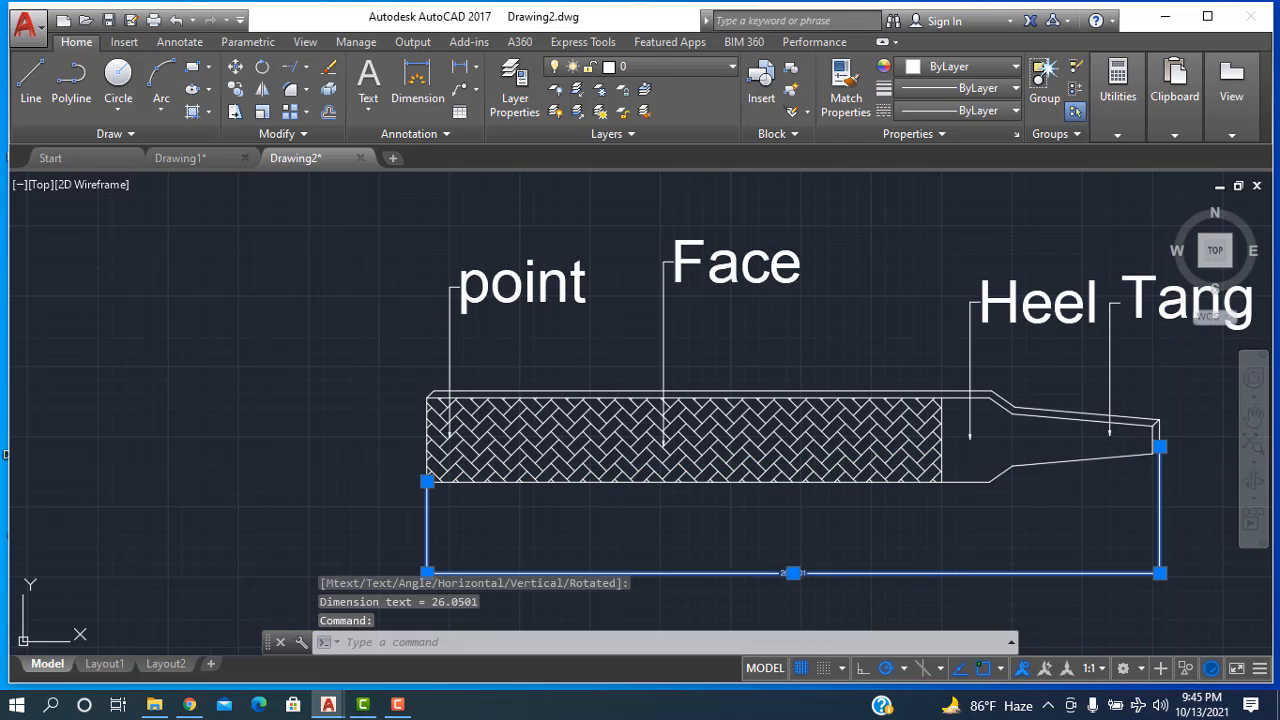
double_click(793, 573)
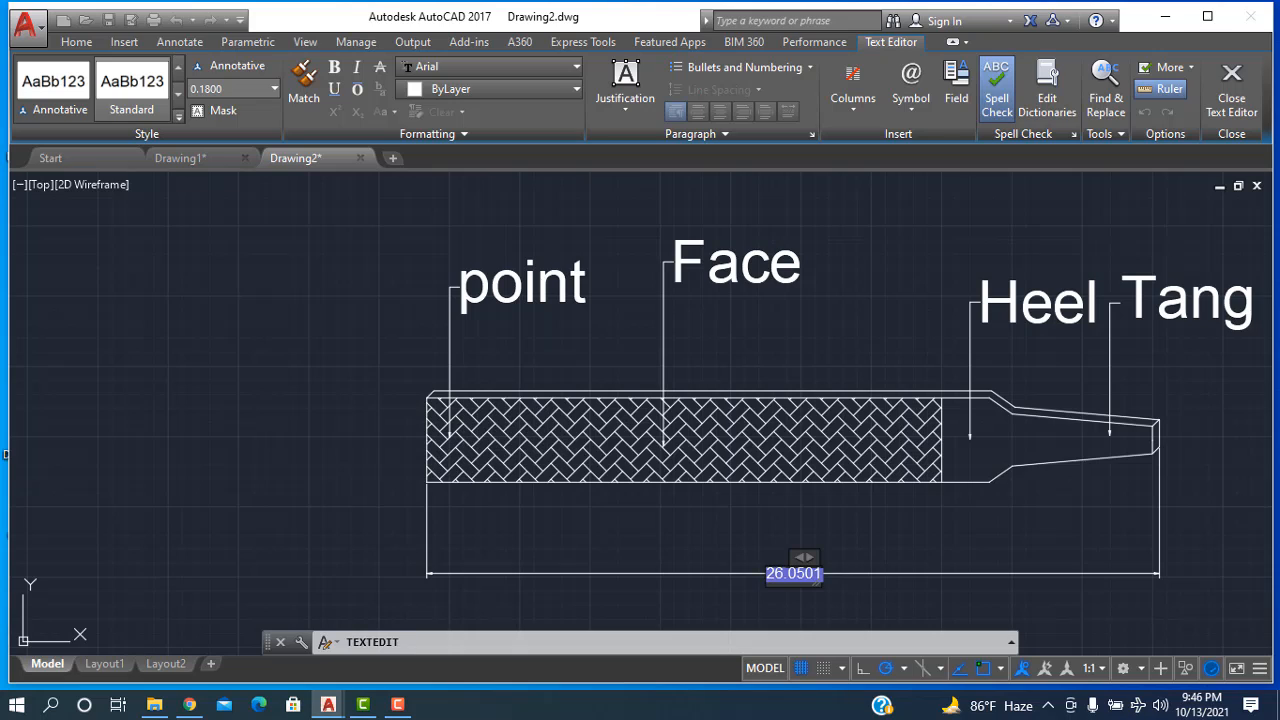
text(Length)
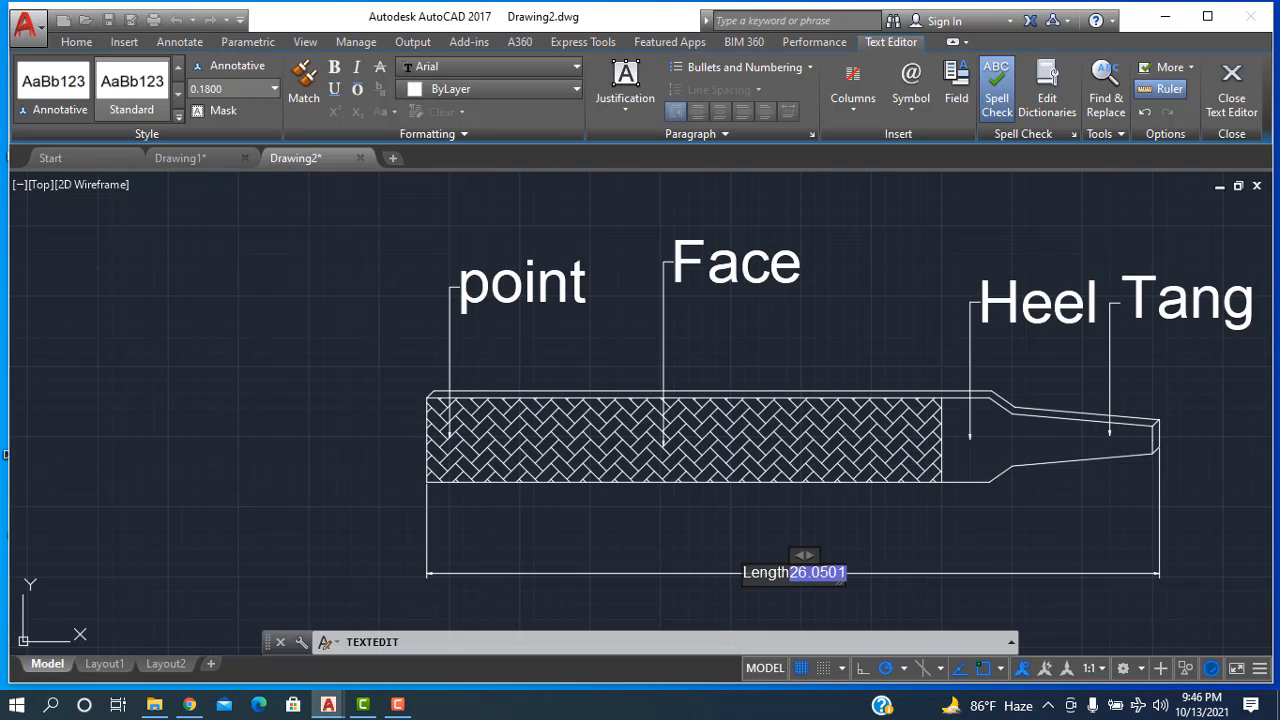
drag(791, 578, 827, 580)
key(Delete)
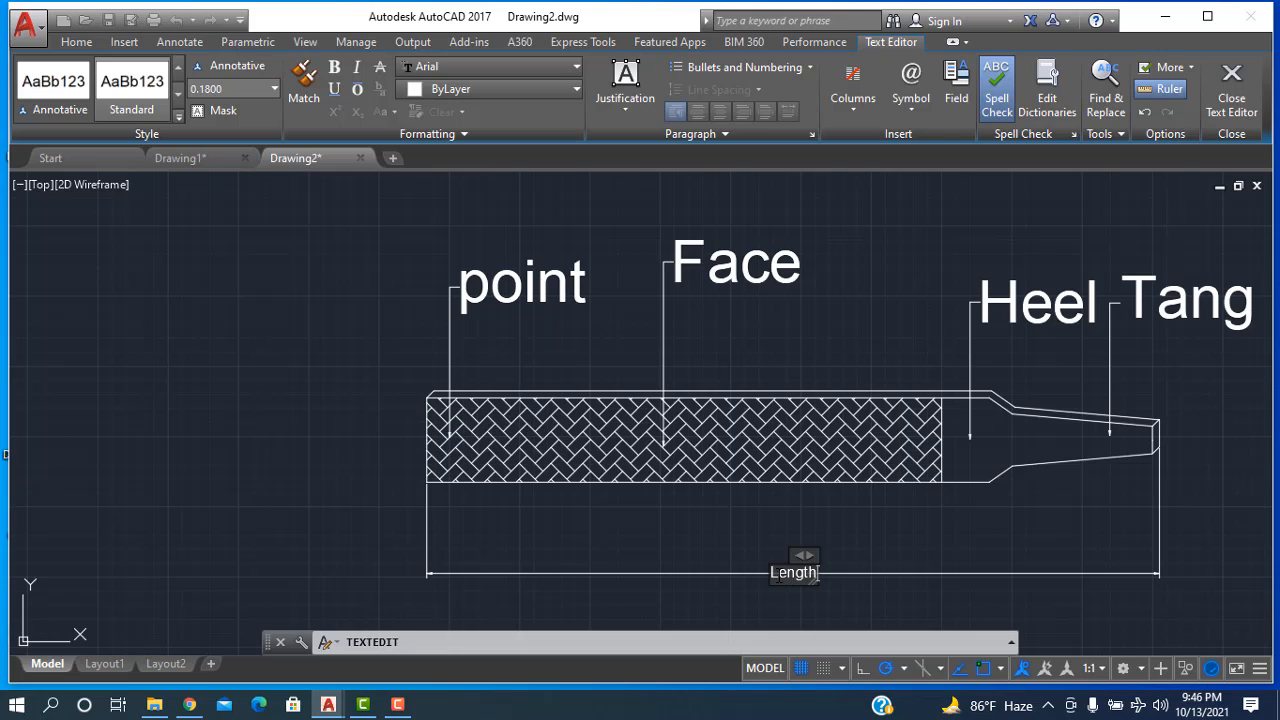
Step: Set the "Length" dimension text's height to 1.5 and finish the text edit
drag(768, 575, 848, 575)
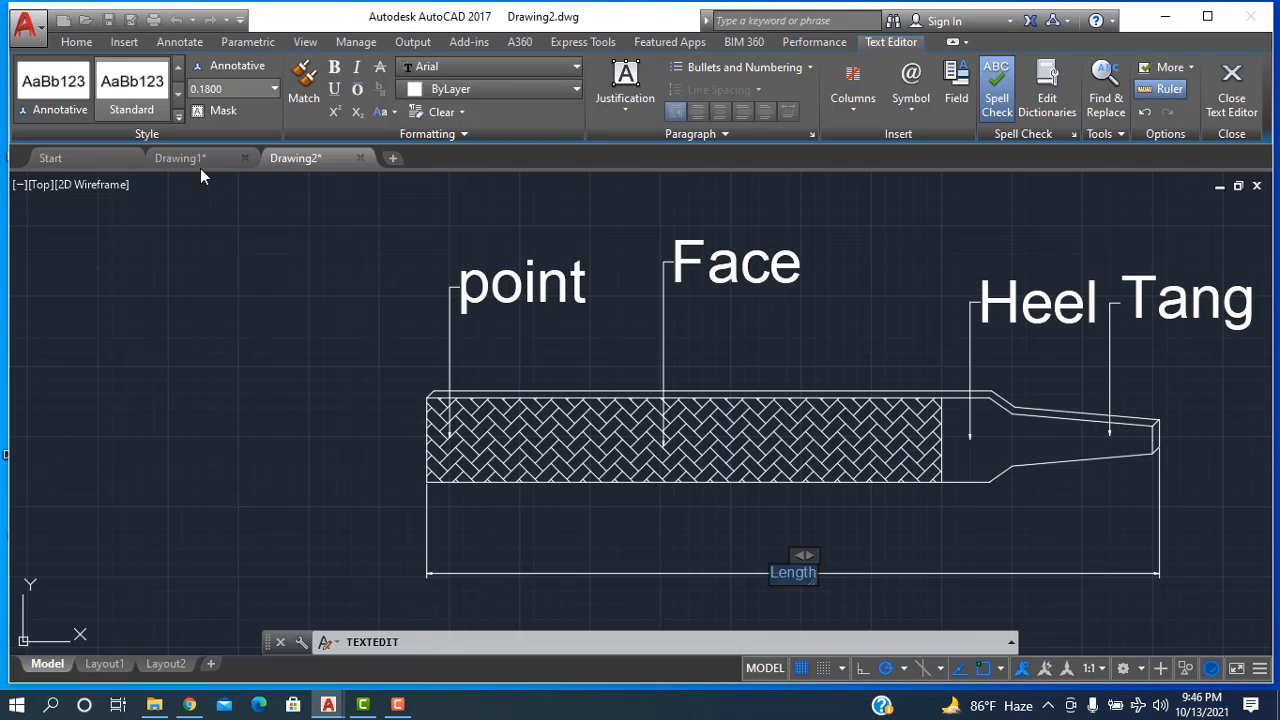
click(251, 88)
key(Return)
click(200, 428)
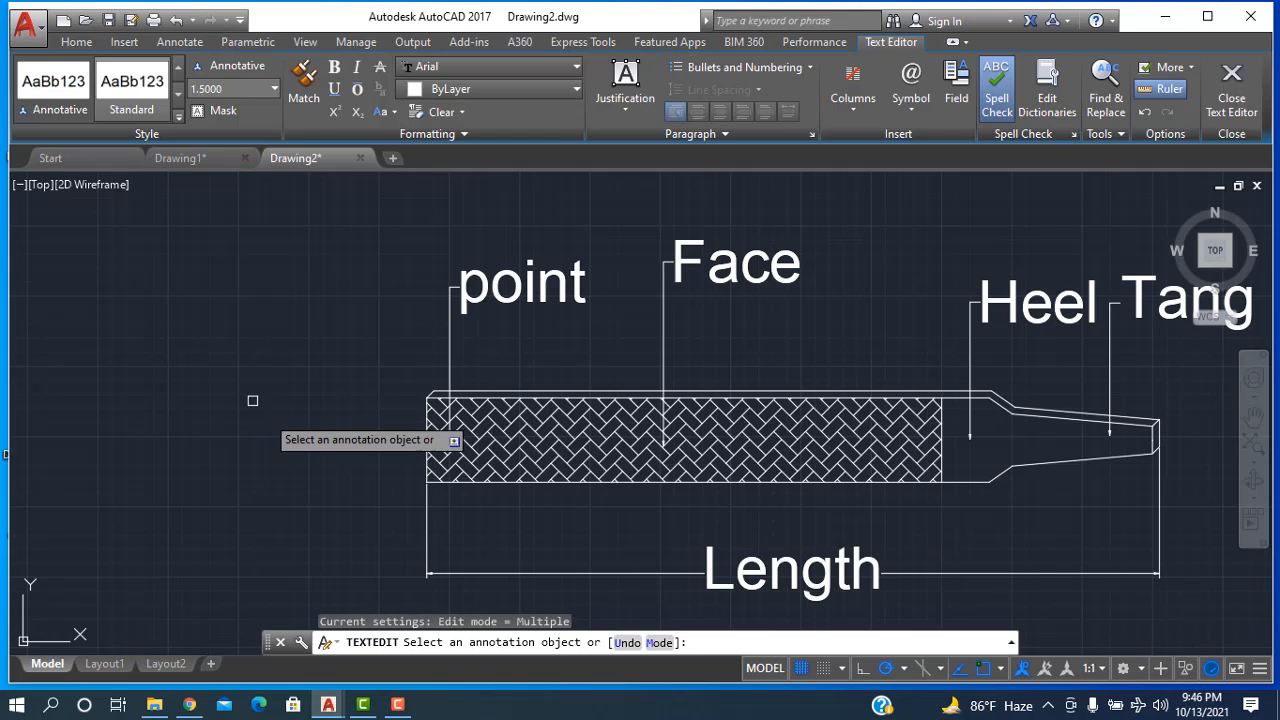
scroll(922, 584, down, 2)
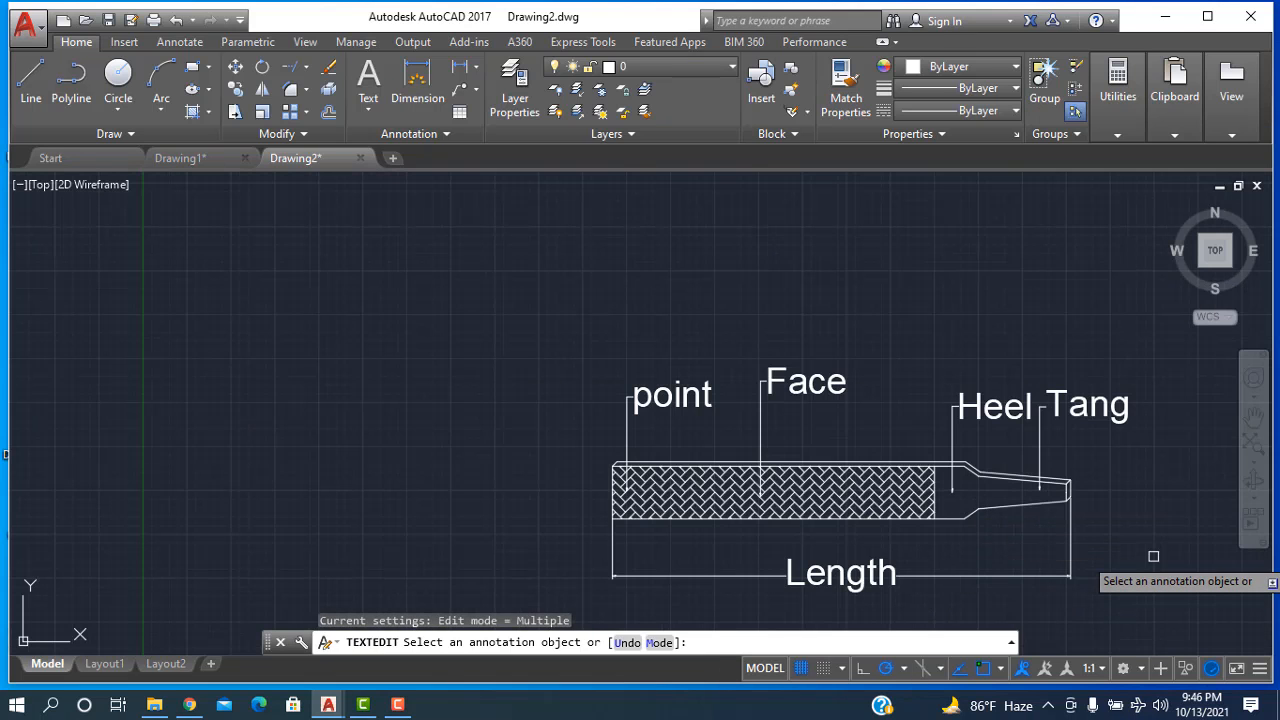
key(Escape)
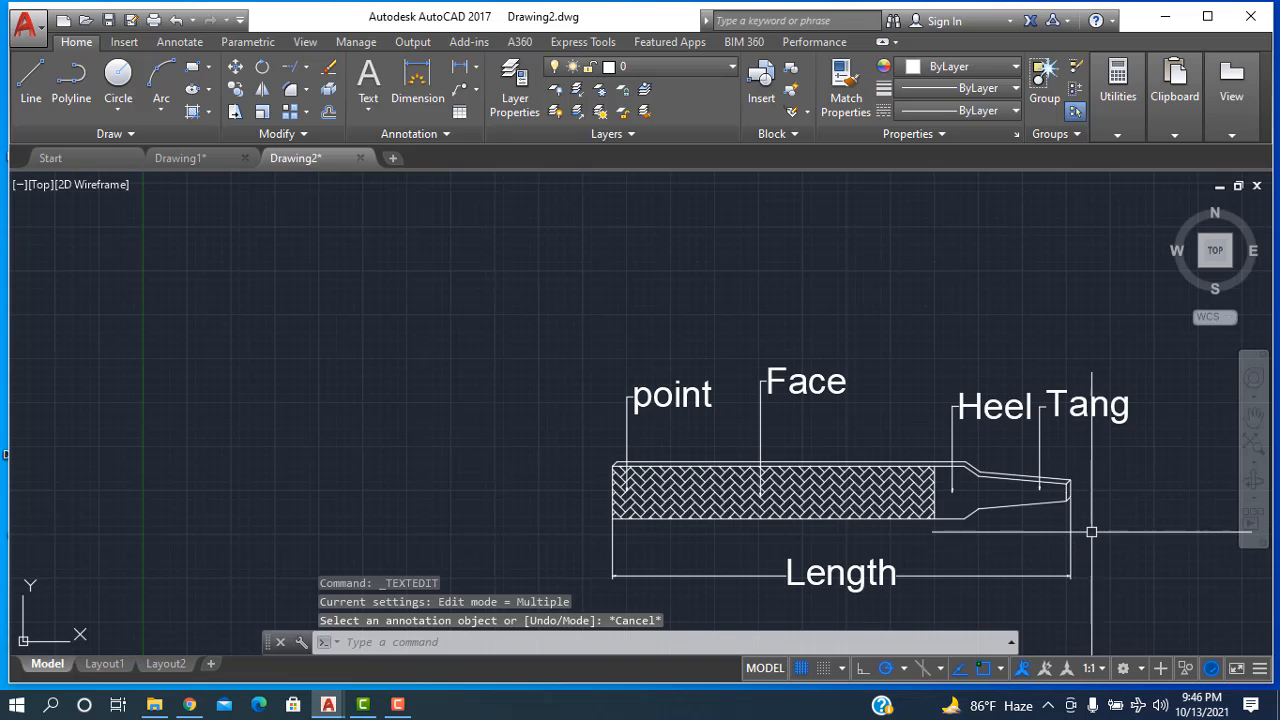
Step: Extend the overall dimension's text to read "Length(American)" and finish the text edit
middle_drag(1151, 554, 1051, 469)
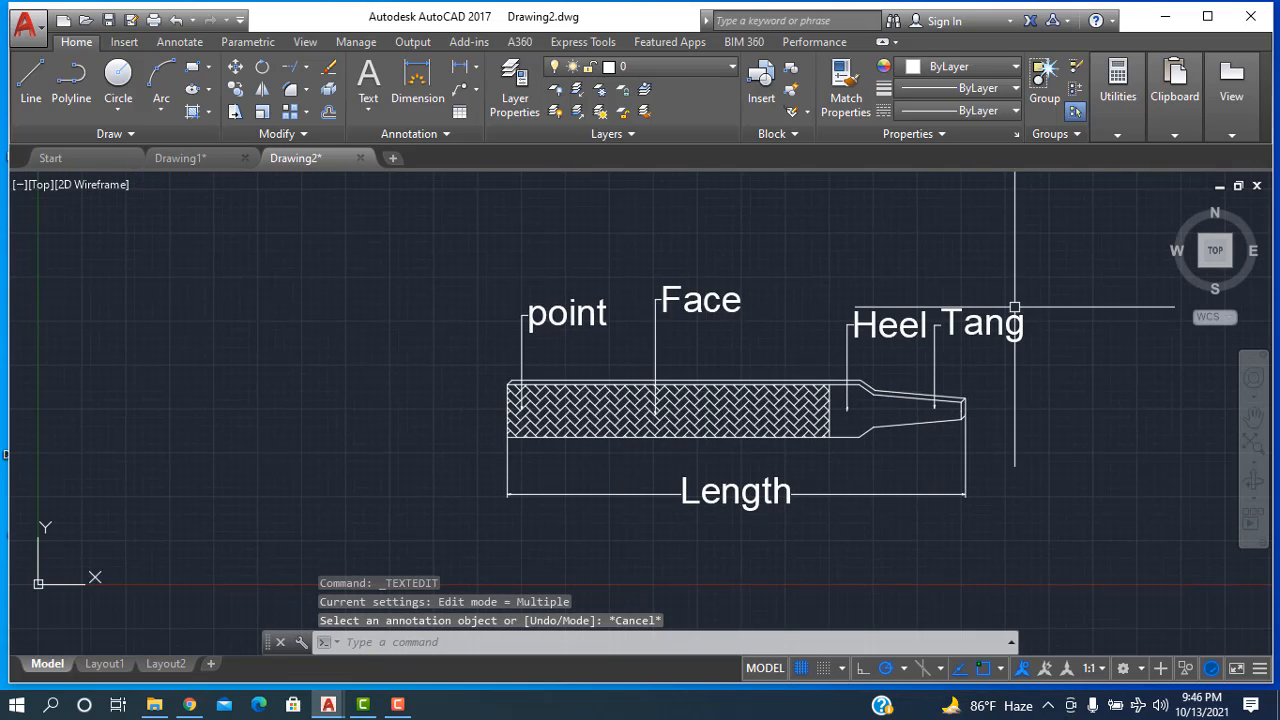
click(736, 493)
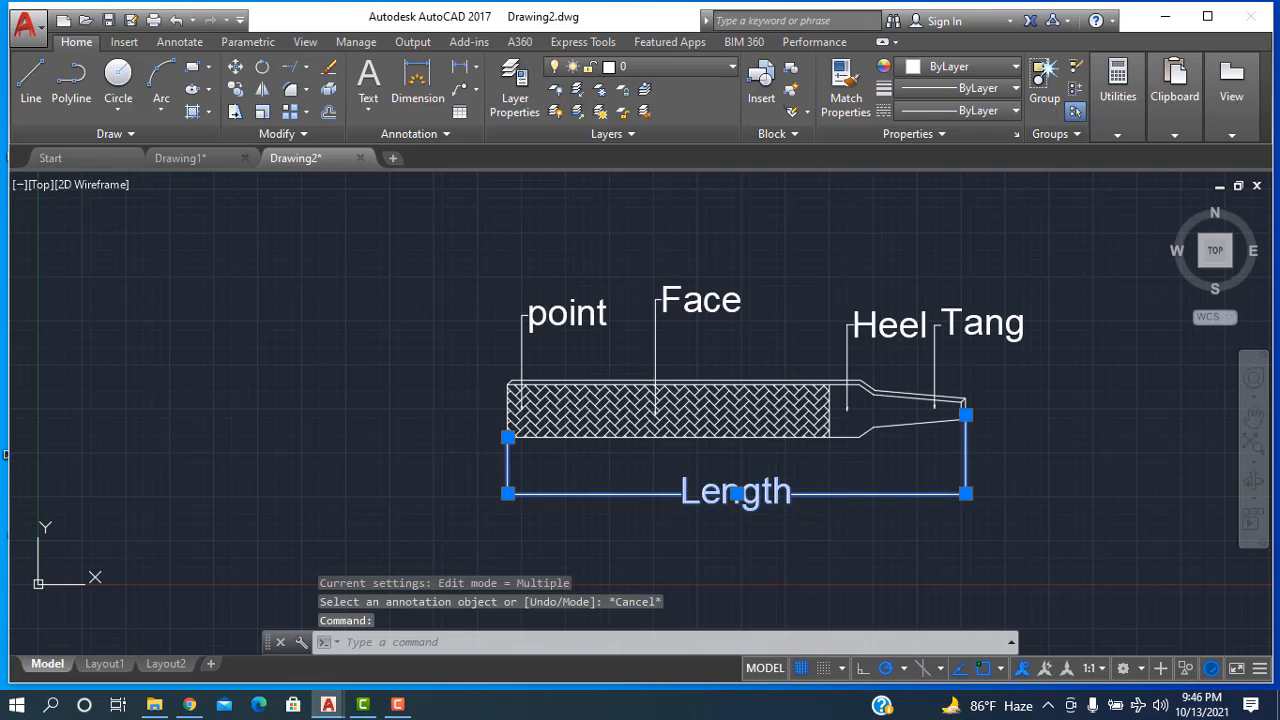
double_click(808, 500)
click(925, 492)
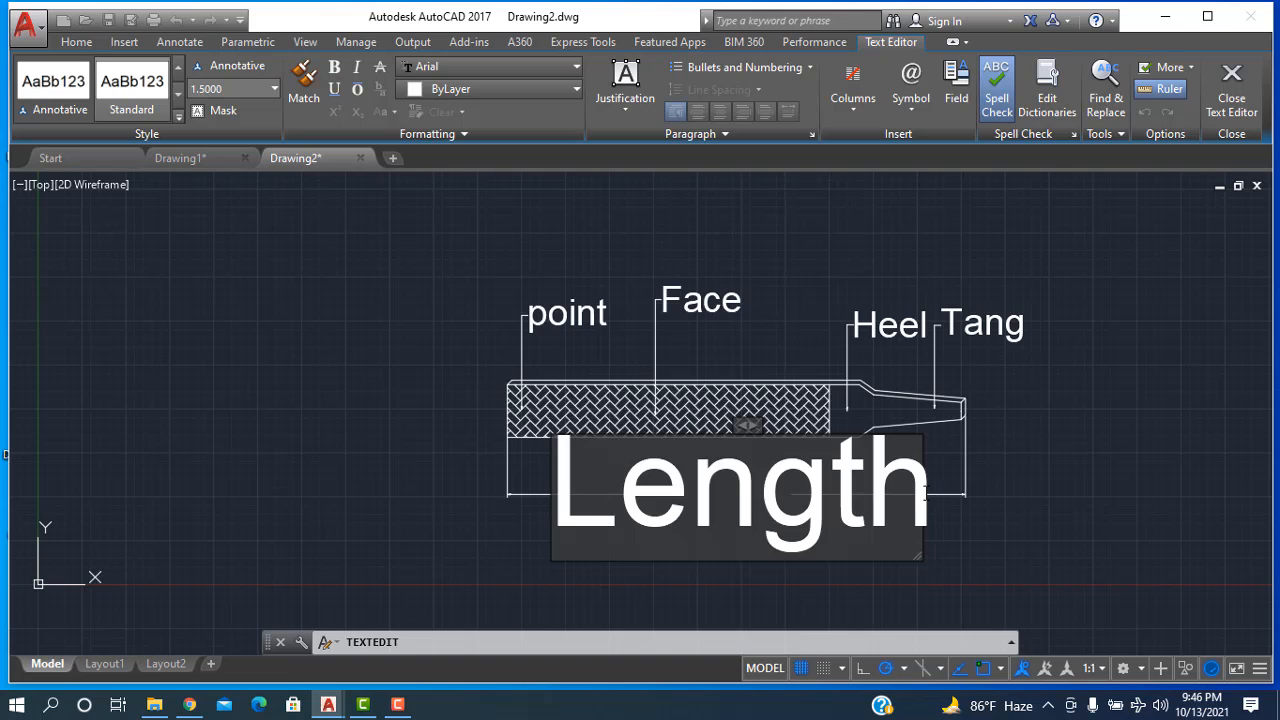
text((0)
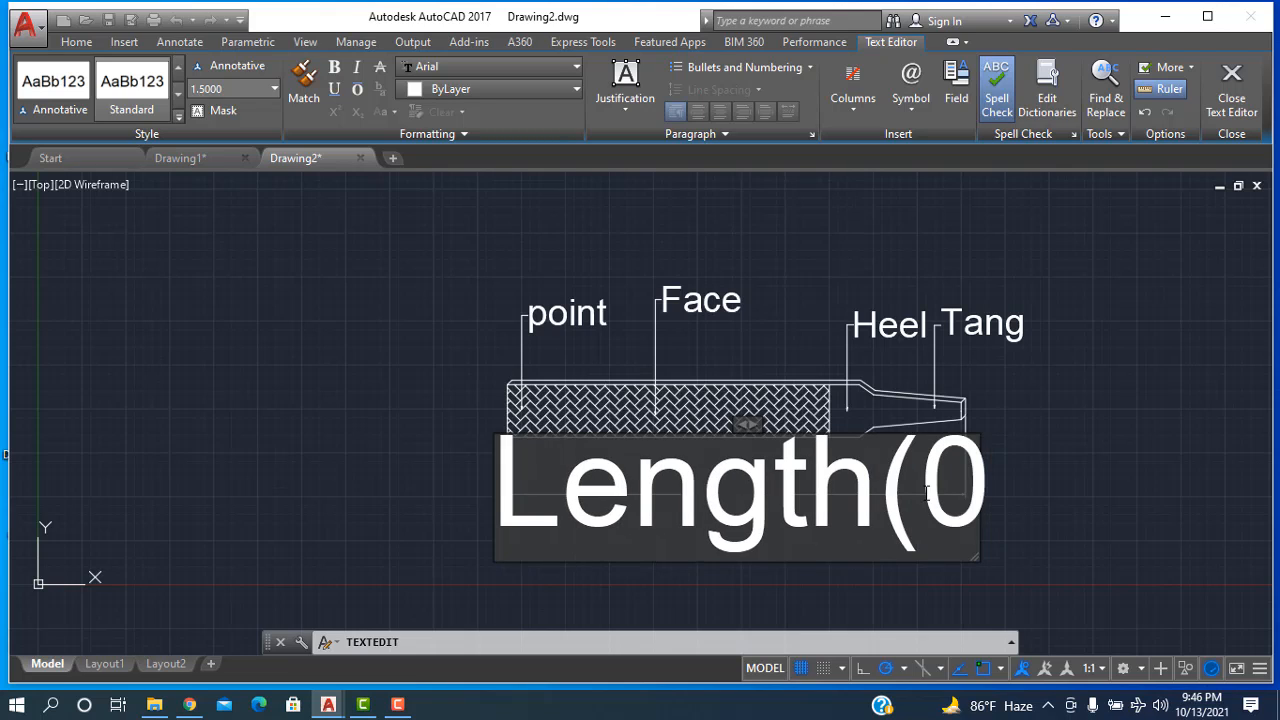
key(BackSpace)
text())
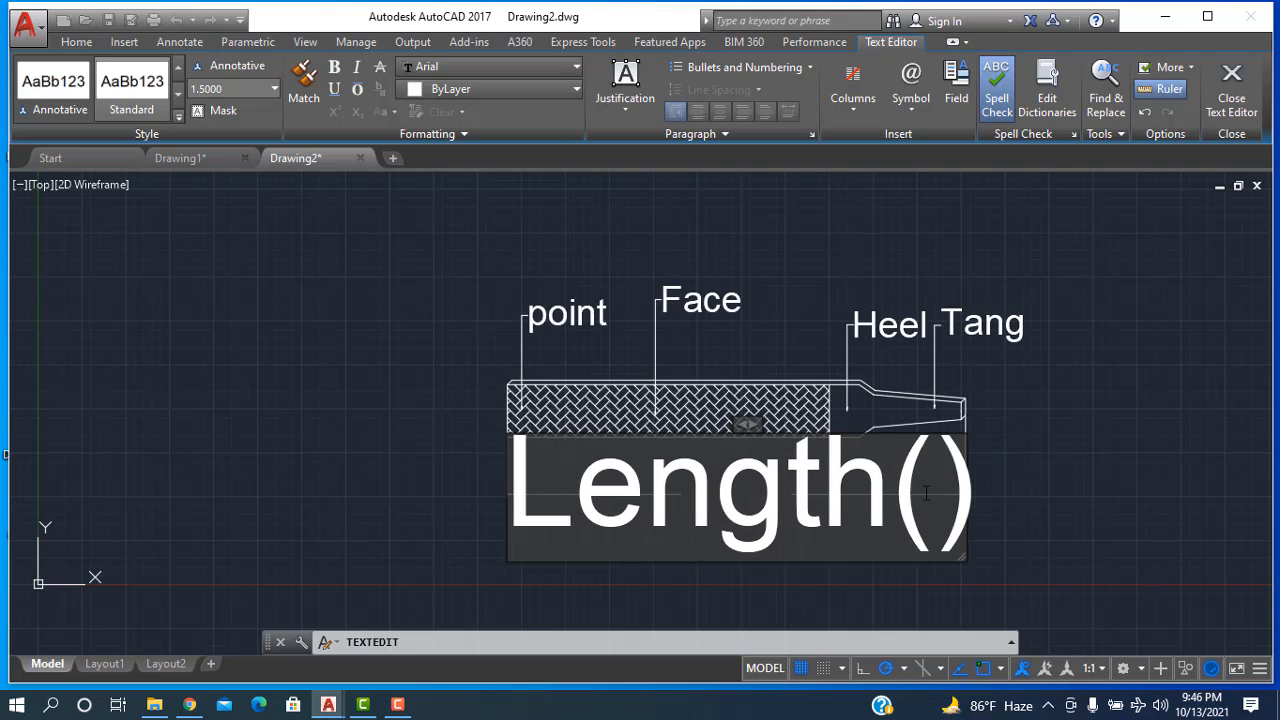
text(Amer)
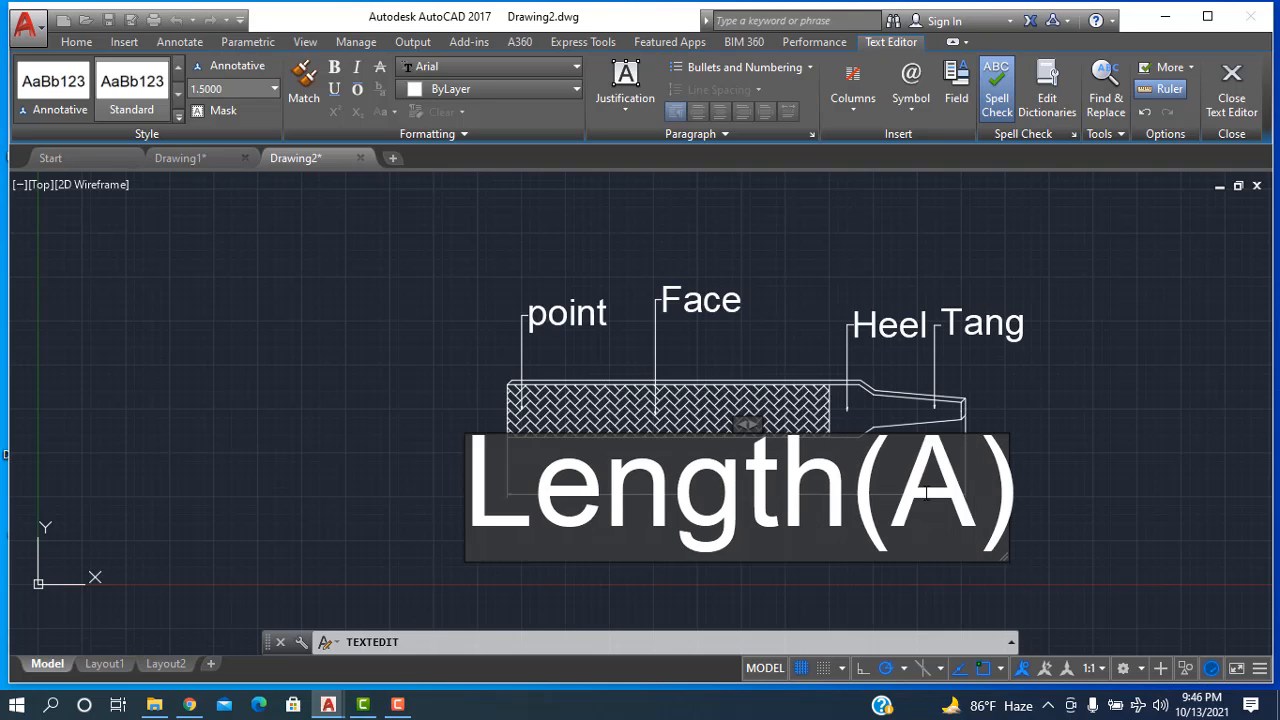
text(ican)
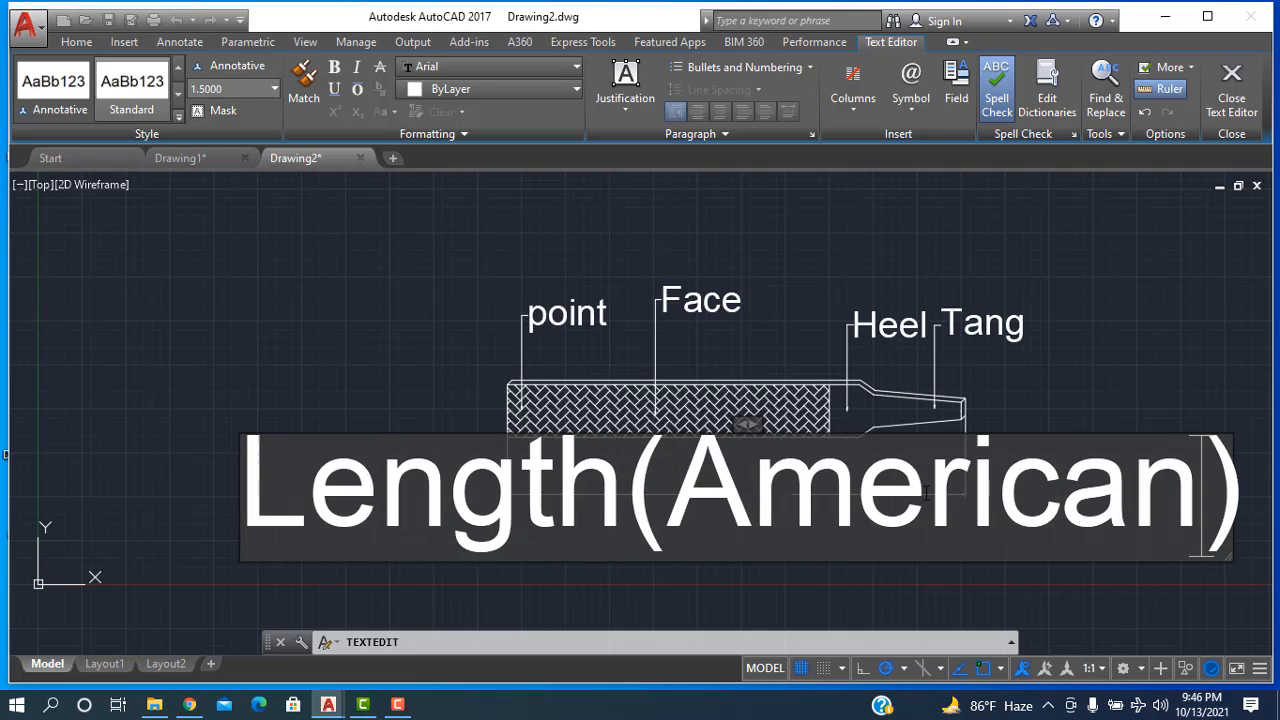
click(447, 338)
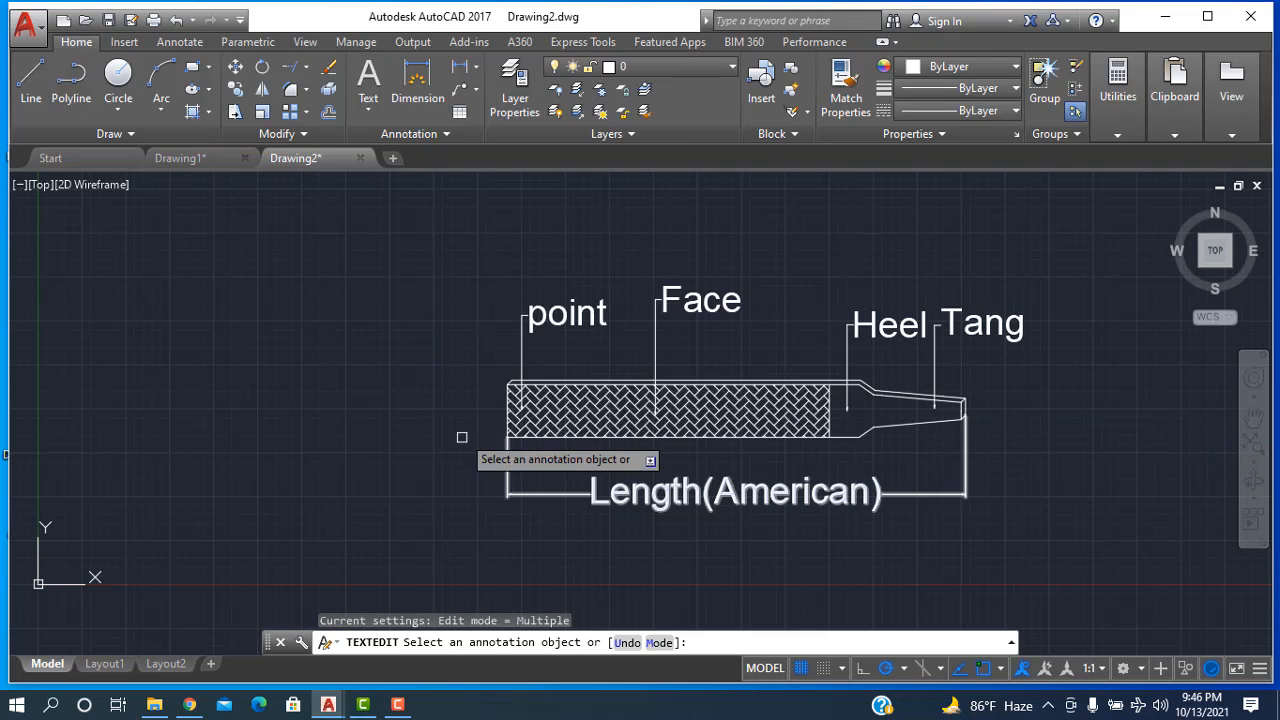
key(Escape)
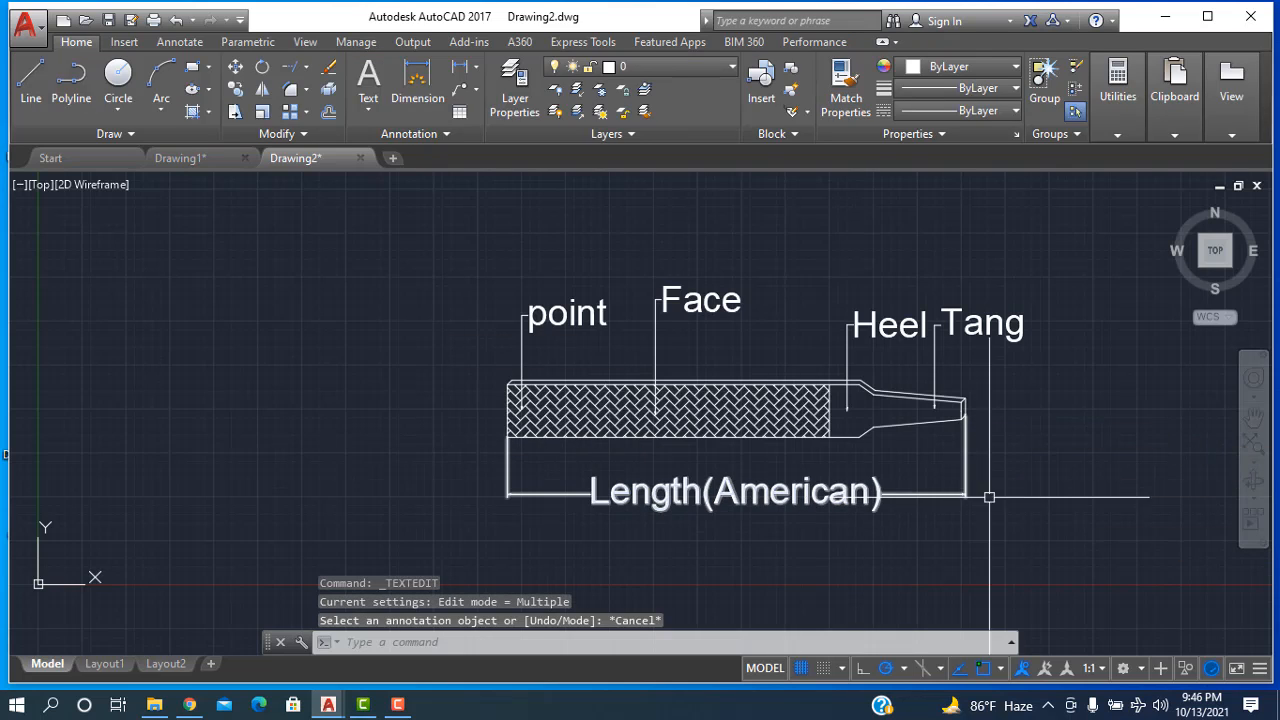